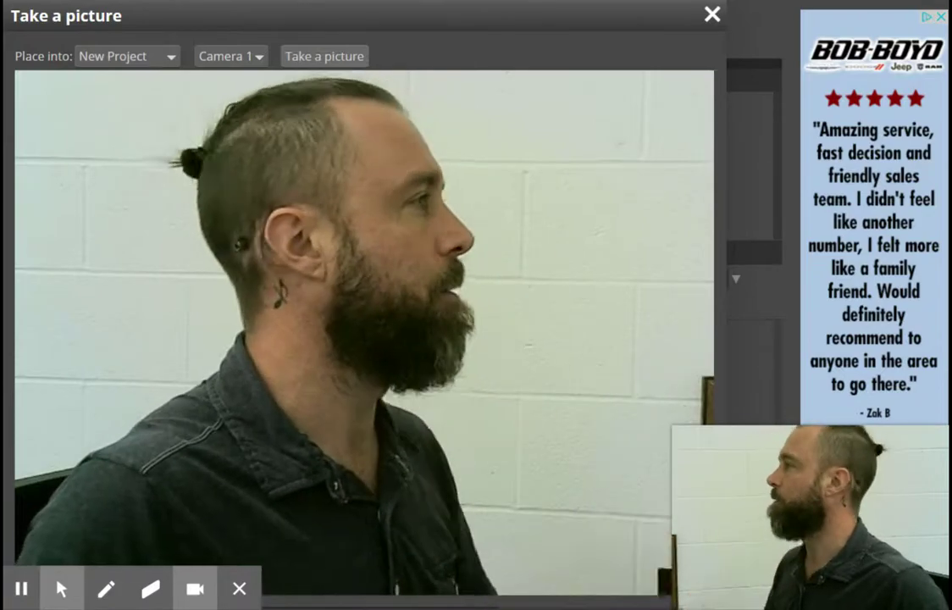
- Take a side-profile picture with Camera 1 into a new project and close the camera dialog
click(331, 60)
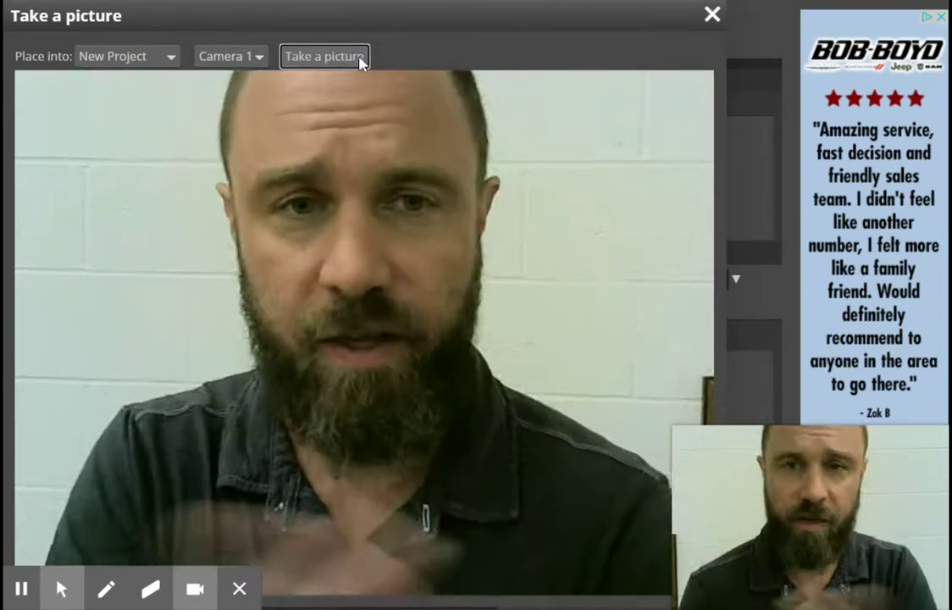
click(711, 14)
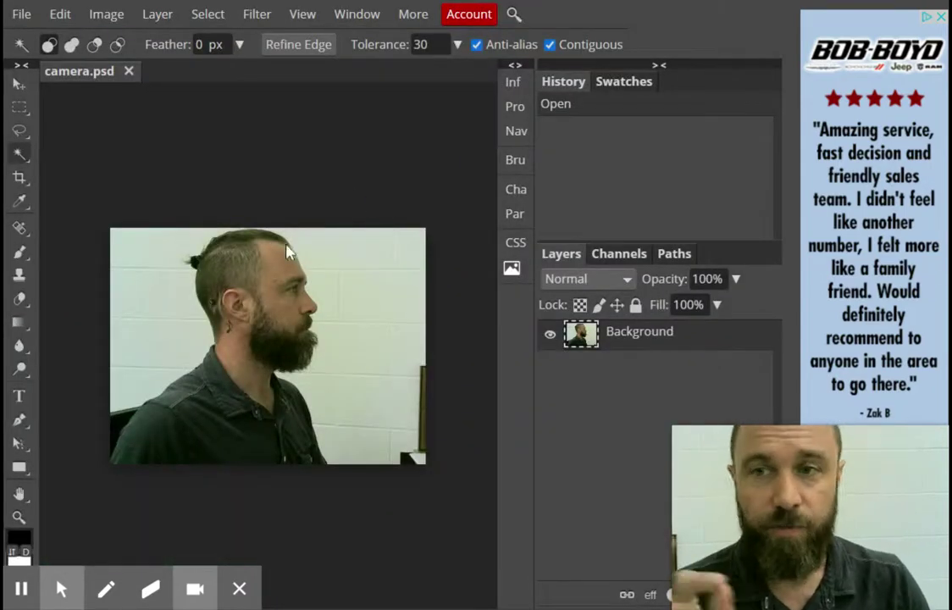
- Select the white wall in front of the face with the Magic Wand and clear it
click(516, 138)
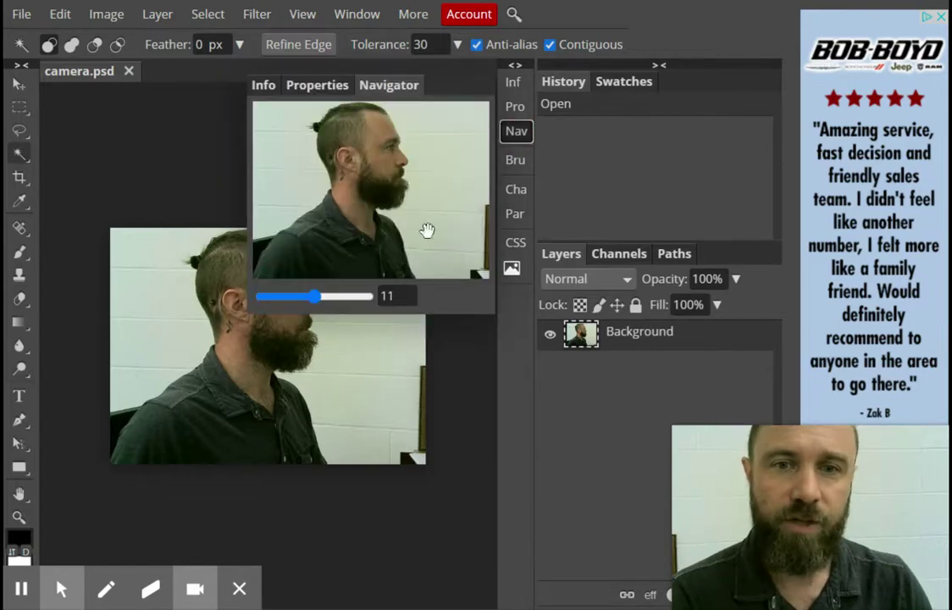
click(329, 296)
click(360, 222)
drag(361, 185, 417, 132)
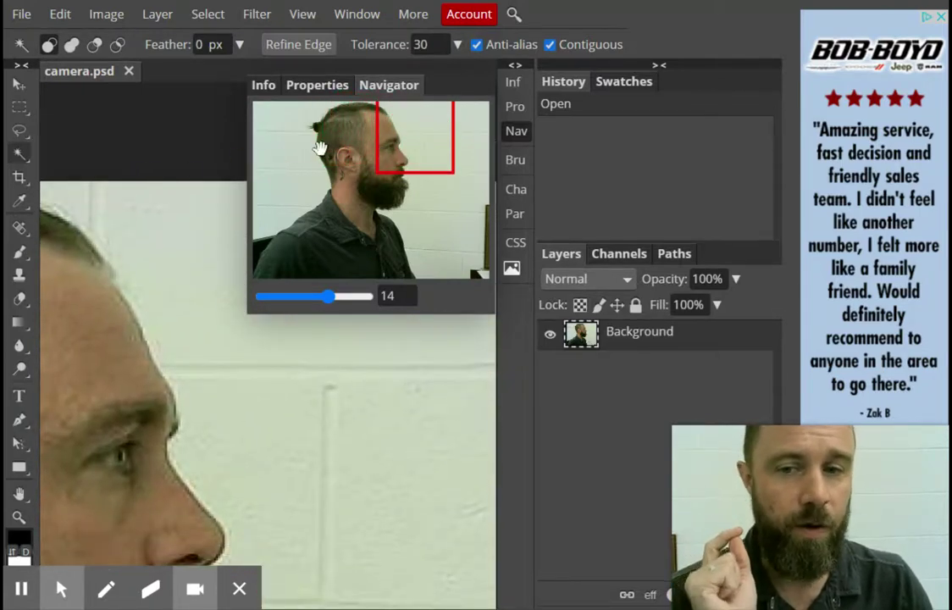
click(322, 303)
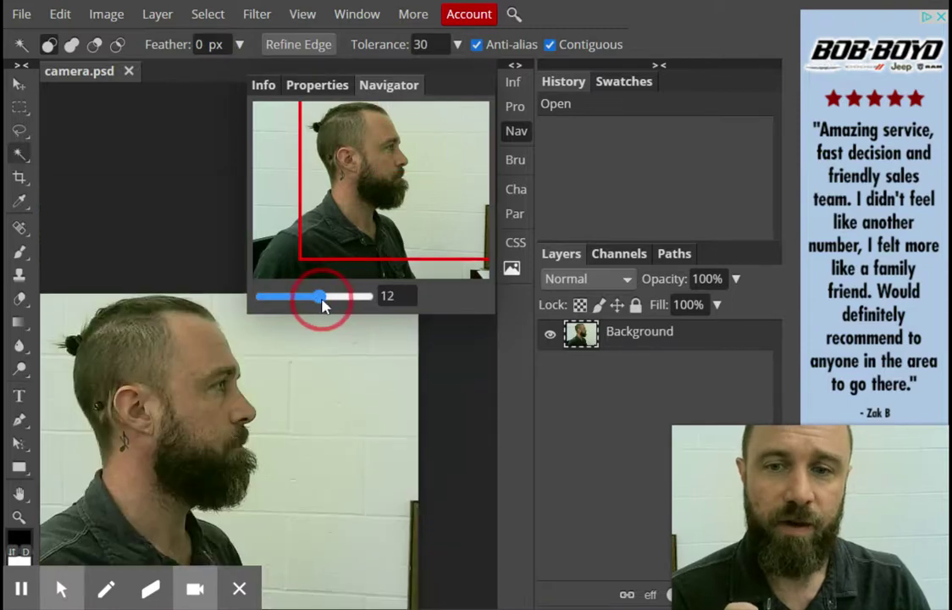
click(322, 303)
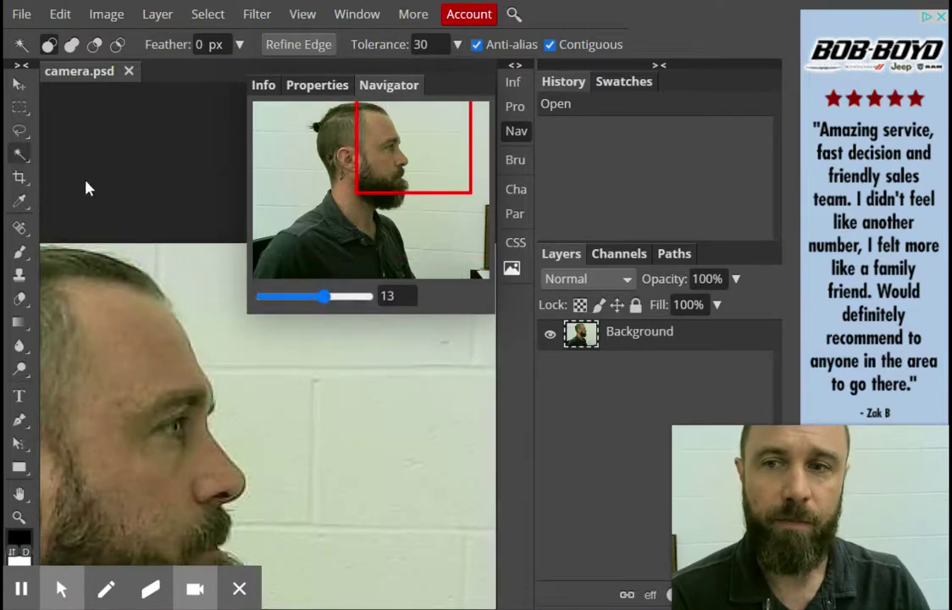
click(194, 281)
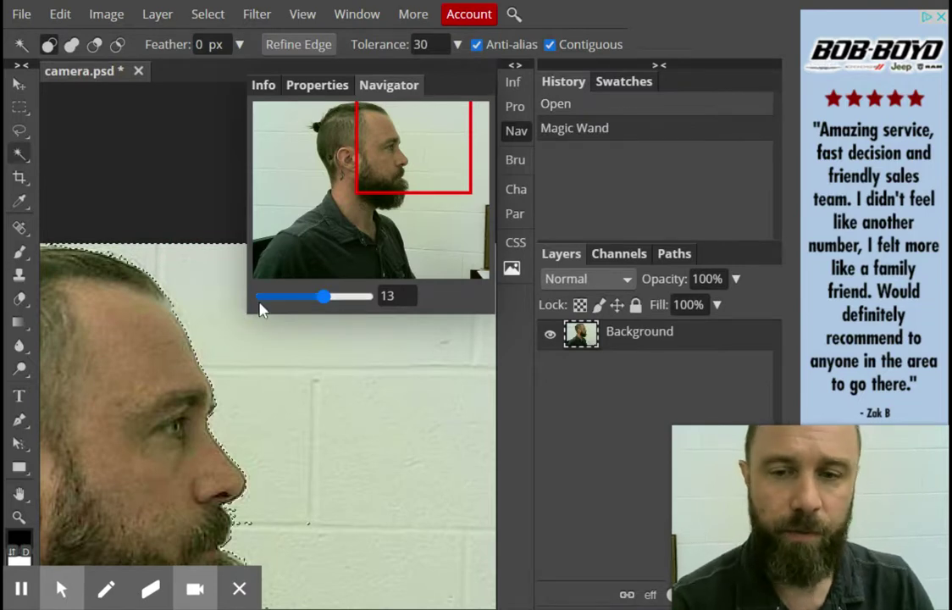
key(Delete)
- Outline a patch of wall above the top of the head with the Polygonal Lasso and clear it
drag(378, 161, 420, 194)
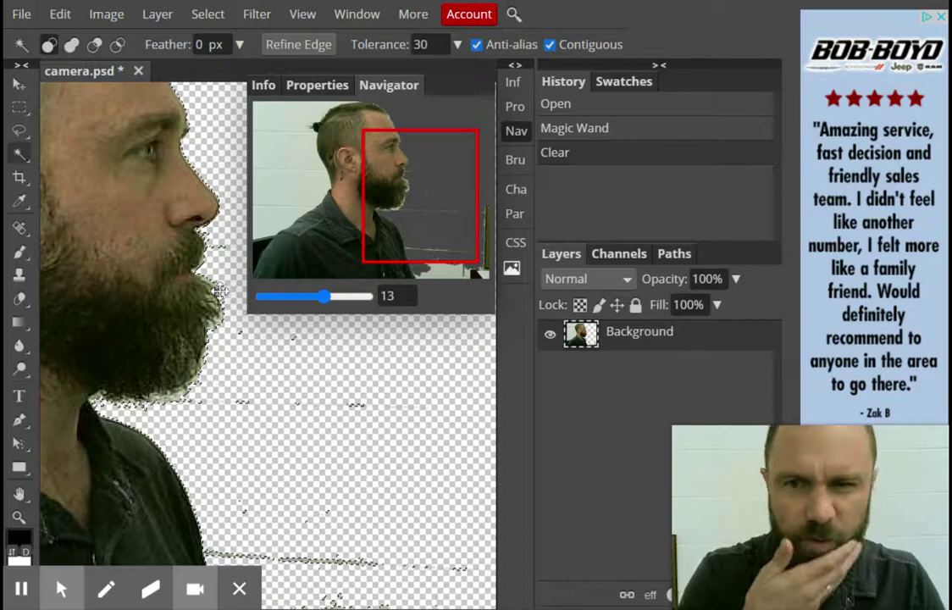
drag(409, 196, 347, 149)
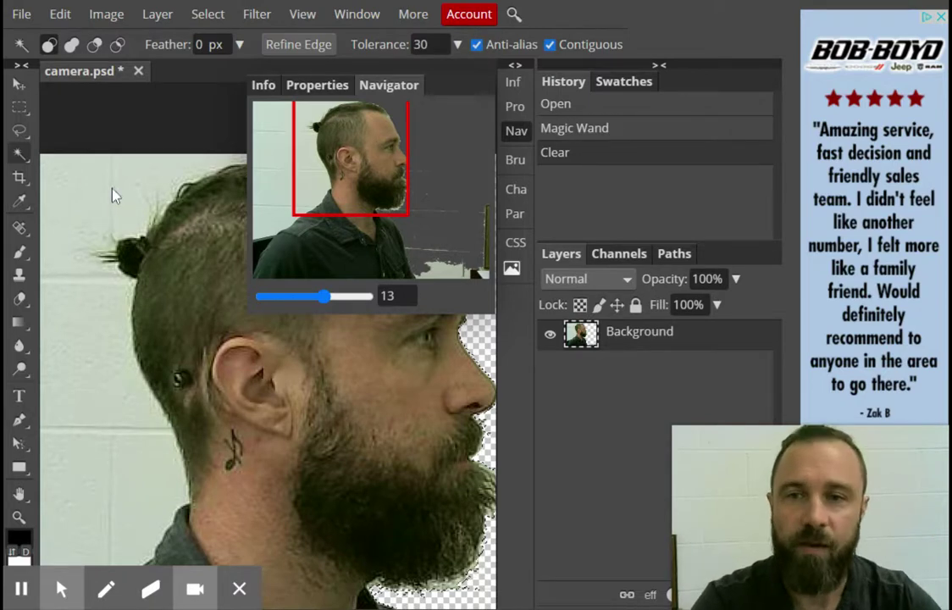
mouse_move(19, 130)
mouse_down()
mouse_move(57, 132)
mouse_move(85, 166)
mouse_up()
click(328, 297)
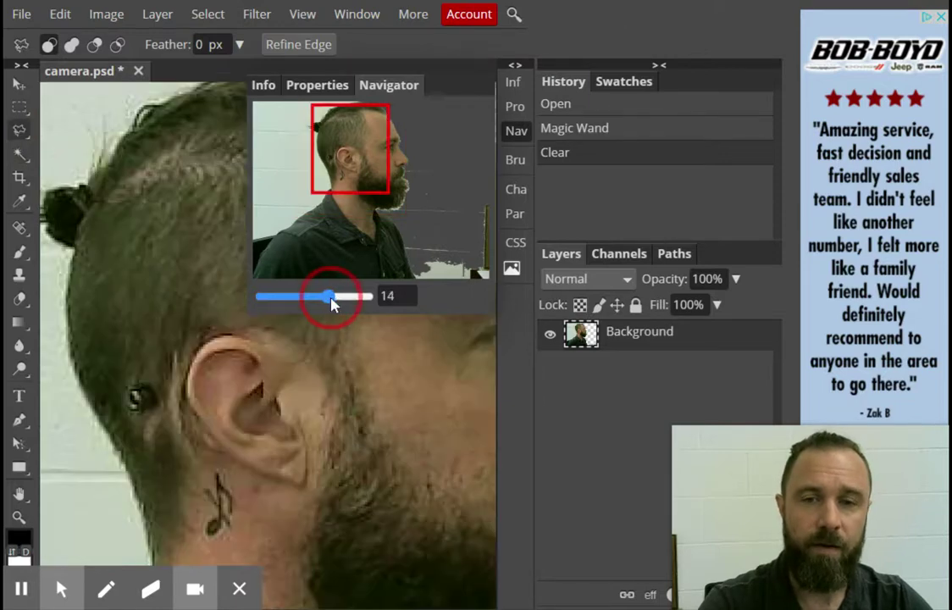
drag(361, 154, 362, 124)
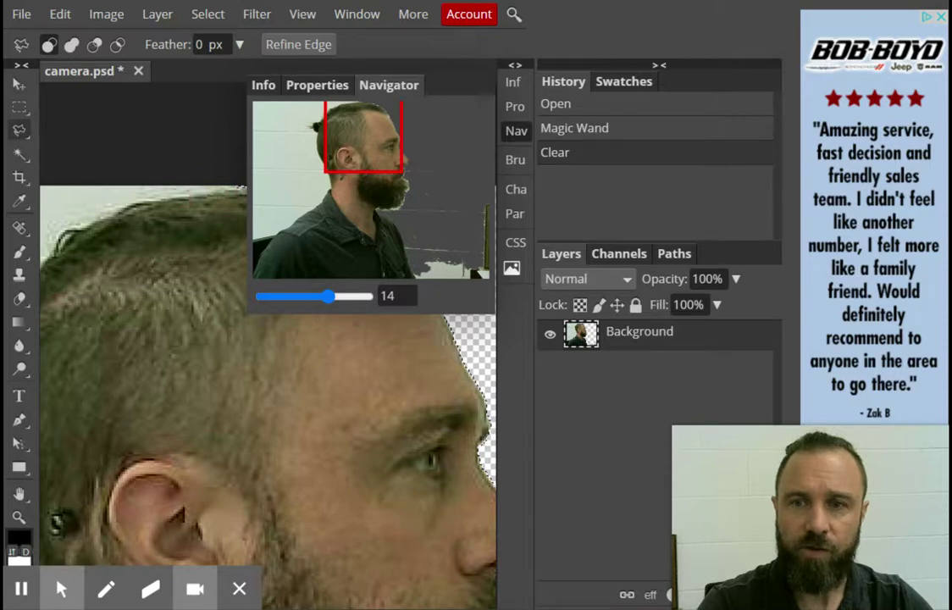
mouse_move(233, 191)
mouse_down()
mouse_move(114, 166)
mouse_move(38, 169)
mouse_move(70, 253)
mouse_move(95, 248)
mouse_move(91, 211)
mouse_move(117, 194)
mouse_move(127, 204)
mouse_move(157, 177)
mouse_up()
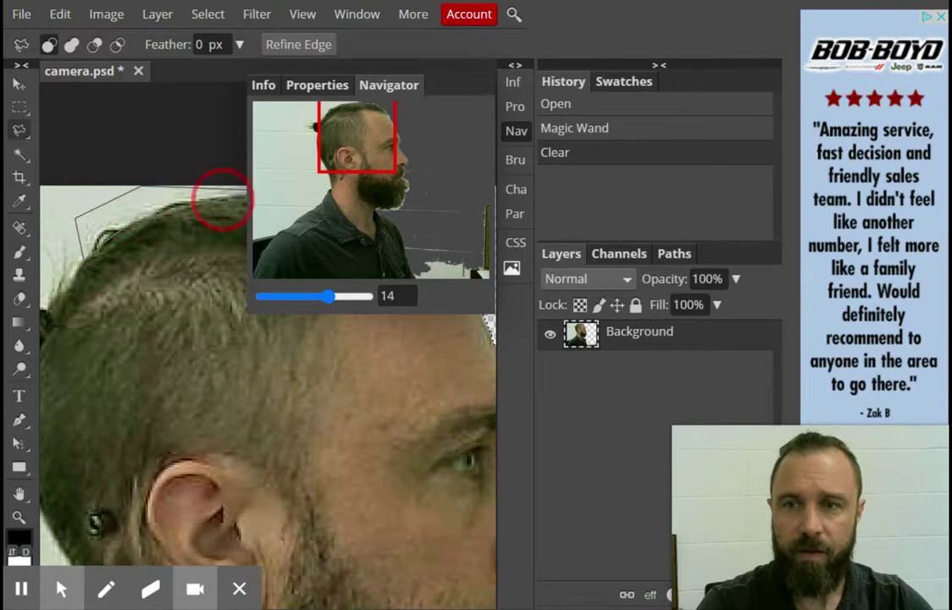
drag(221, 199, 216, 191)
mouse_move(361, 155)
mouse_down()
mouse_move(369, 137)
mouse_move(345, 136)
mouse_up()
key(Delete)
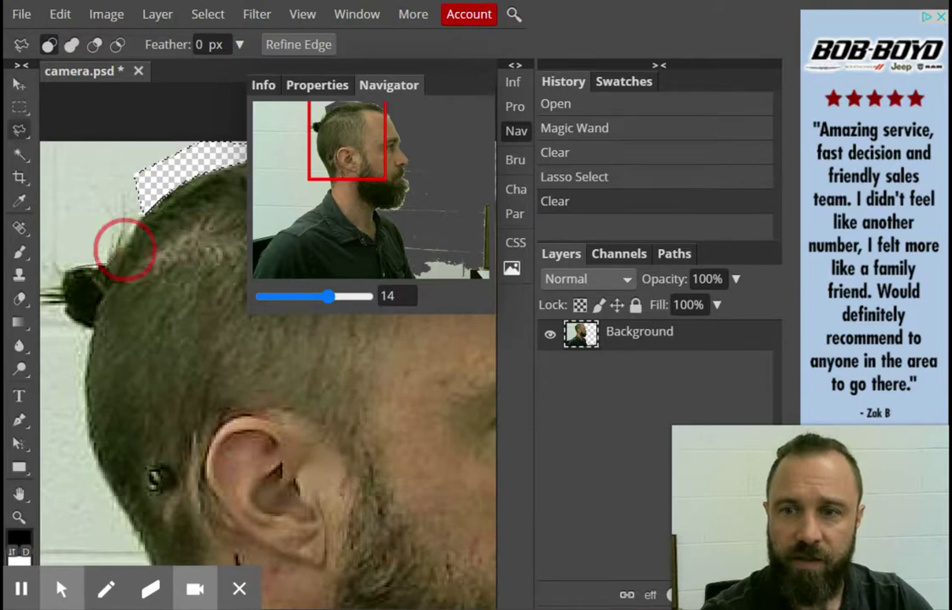
- Outline the patch of wall just above the hair bun with the Polygonal Lasso and clear it
mouse_move(147, 202)
mouse_down()
mouse_move(141, 170)
mouse_move(66, 195)
mouse_move(100, 267)
mouse_up()
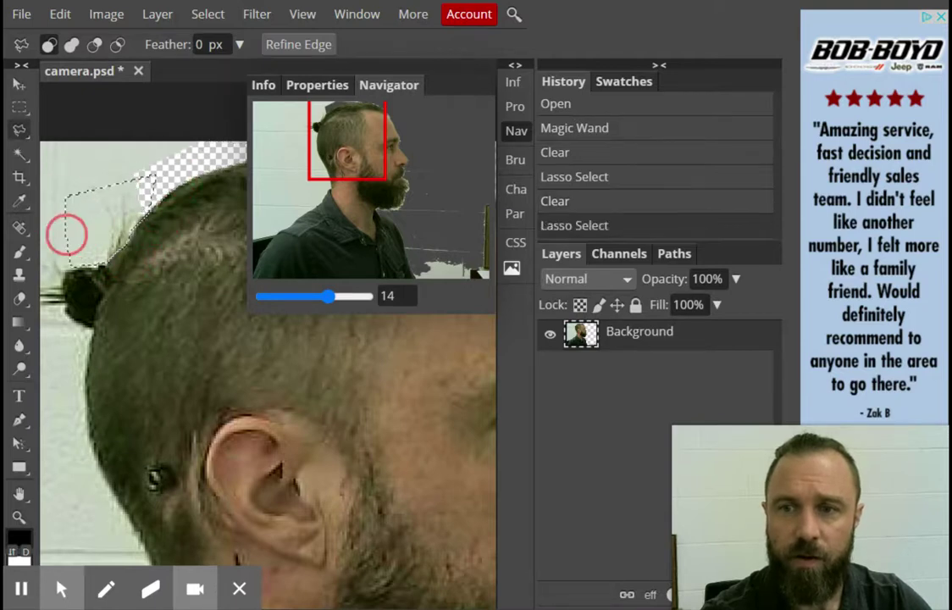
key(ctrl+d)
click(574, 203)
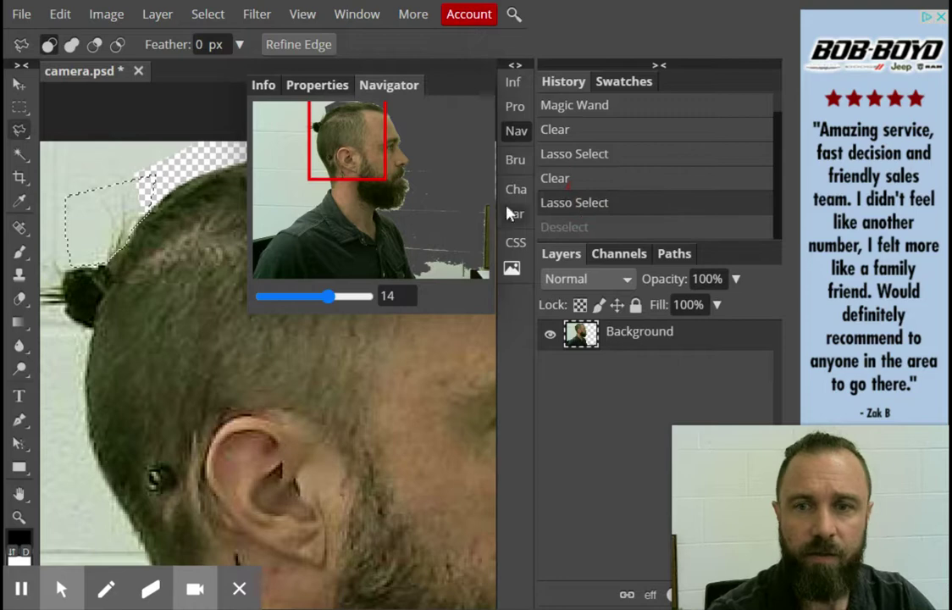
key(Delete)
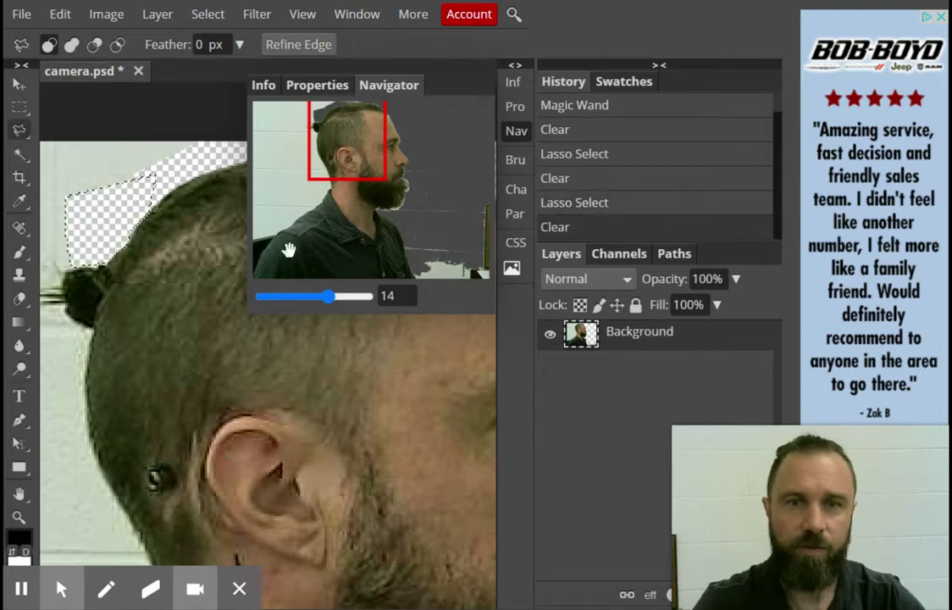
mouse_move(347, 159)
mouse_down()
mouse_move(329, 149)
mouse_move(337, 140)
mouse_up()
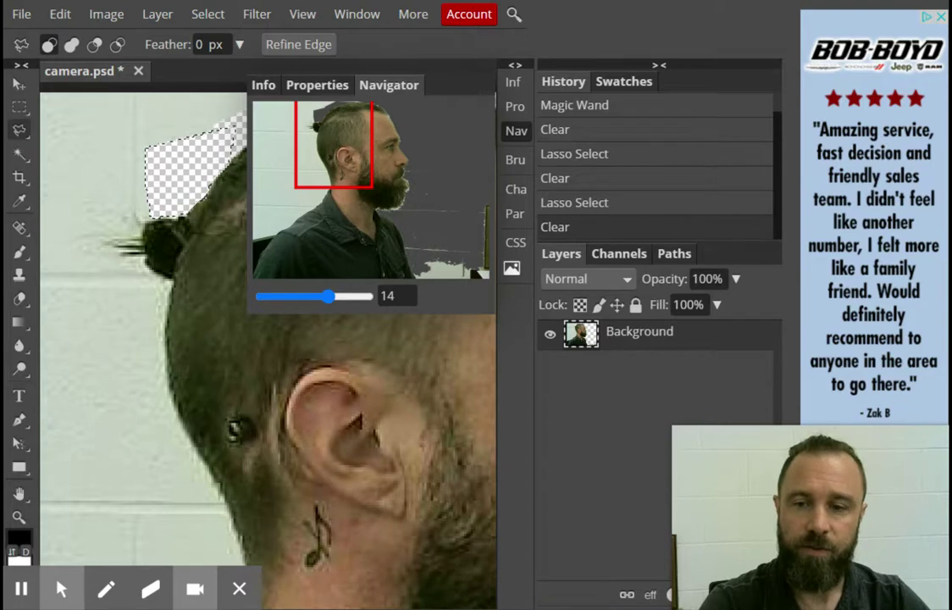
click(22, 590)
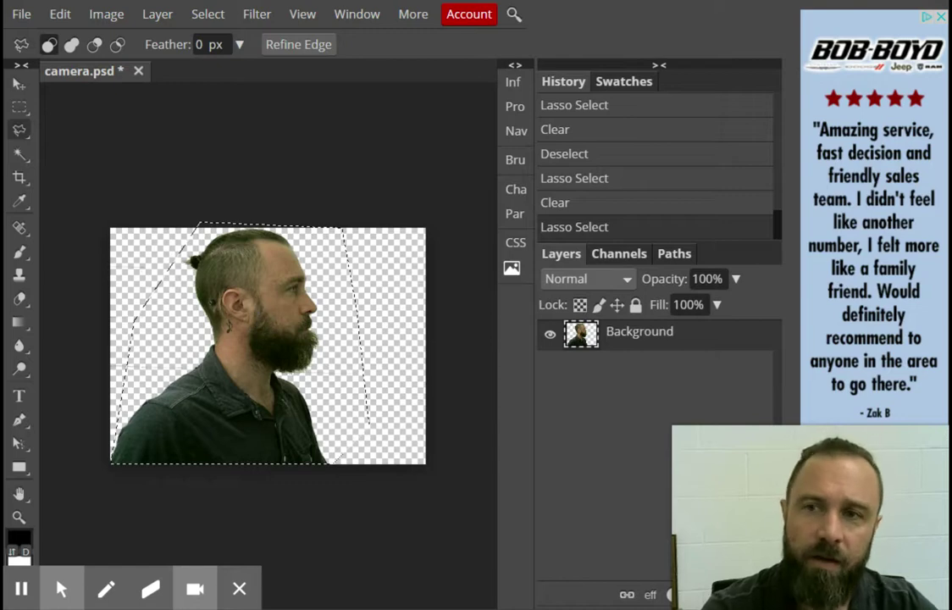
- Move the lassoed portrait cut-out to the right side of the canvas and deselect it
mouse_move(270, 304)
mouse_down()
mouse_move(251, 322)
mouse_move(259, 300)
mouse_move(253, 306)
mouse_move(262, 321)
mouse_up()
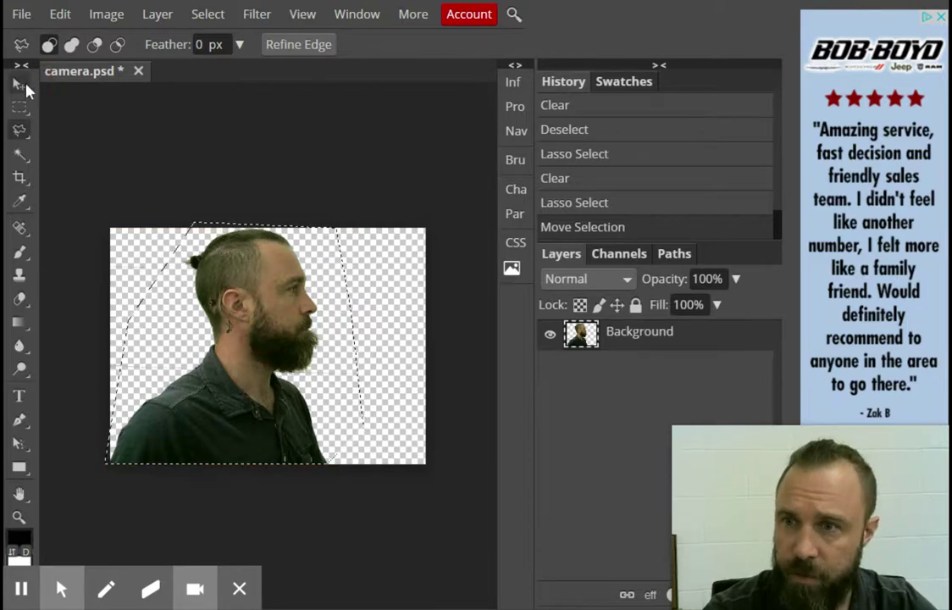
click(22, 87)
drag(257, 339, 353, 371)
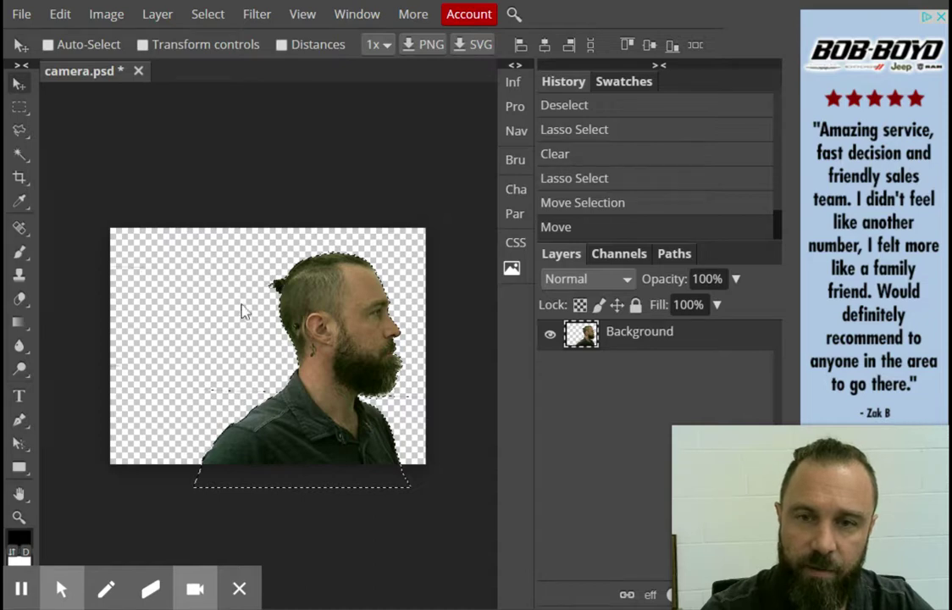
drag(337, 356, 286, 364)
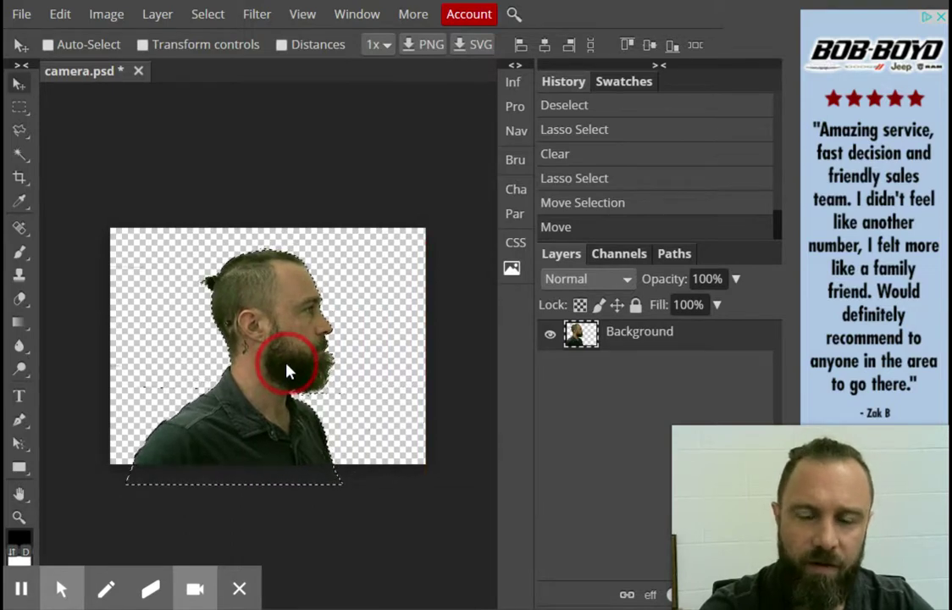
drag(287, 364, 359, 361)
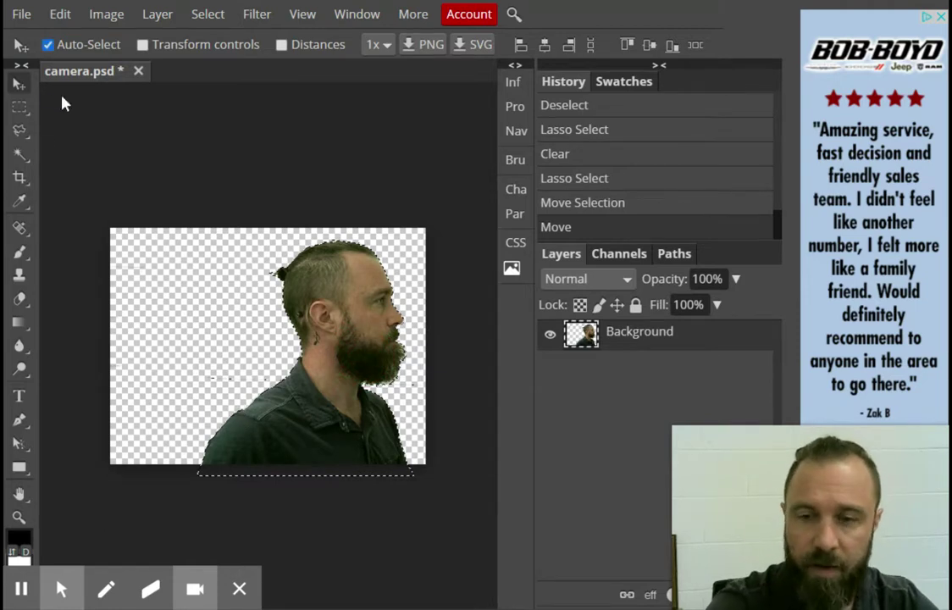
key(ctrl+d)
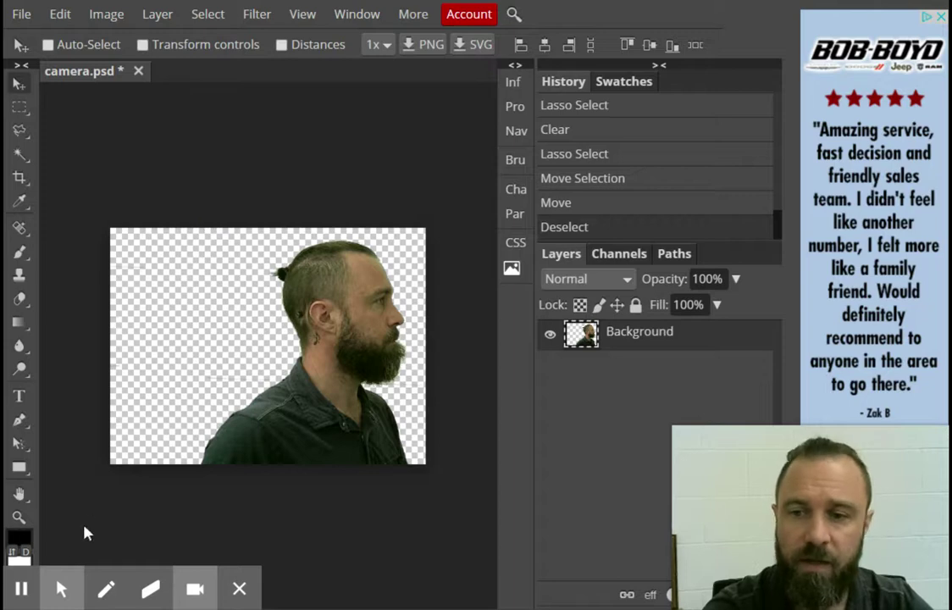
- Rename the Background layer with the pictured person's surname
click(62, 585)
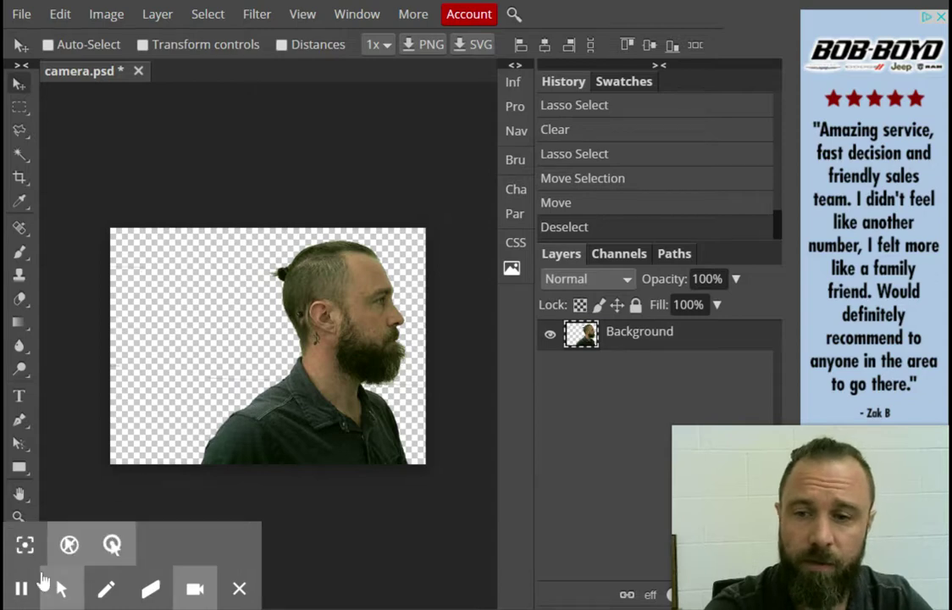
double_click(631, 333)
text(Hee)
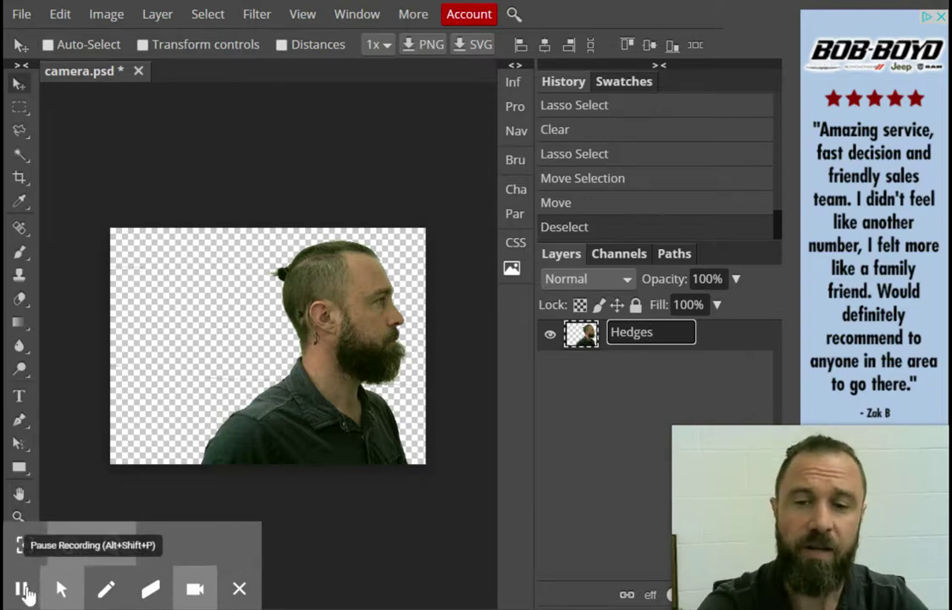
click(23, 593)
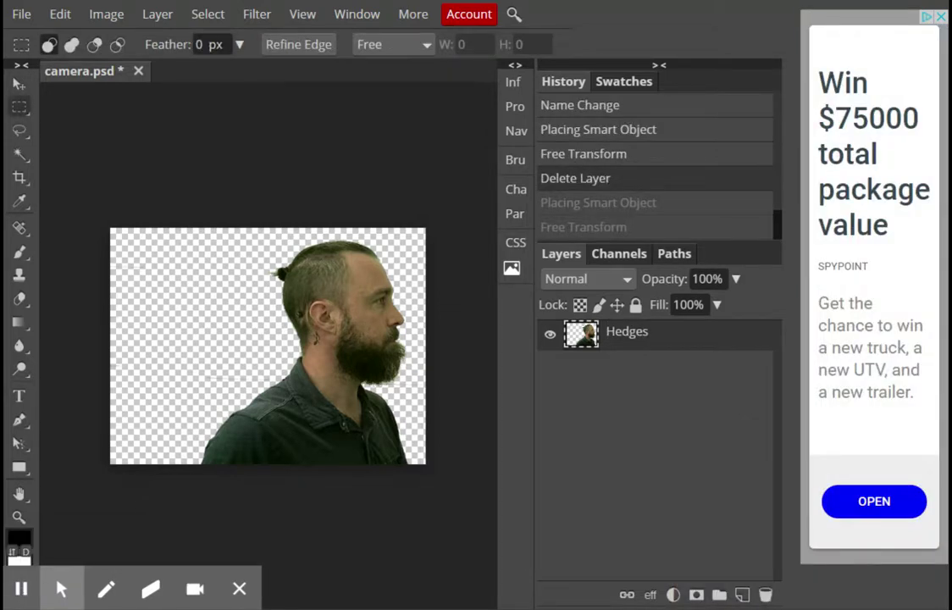
- Open the town landscape image from its i.pinimg.com URL, placing it into the current project
click(23, 17)
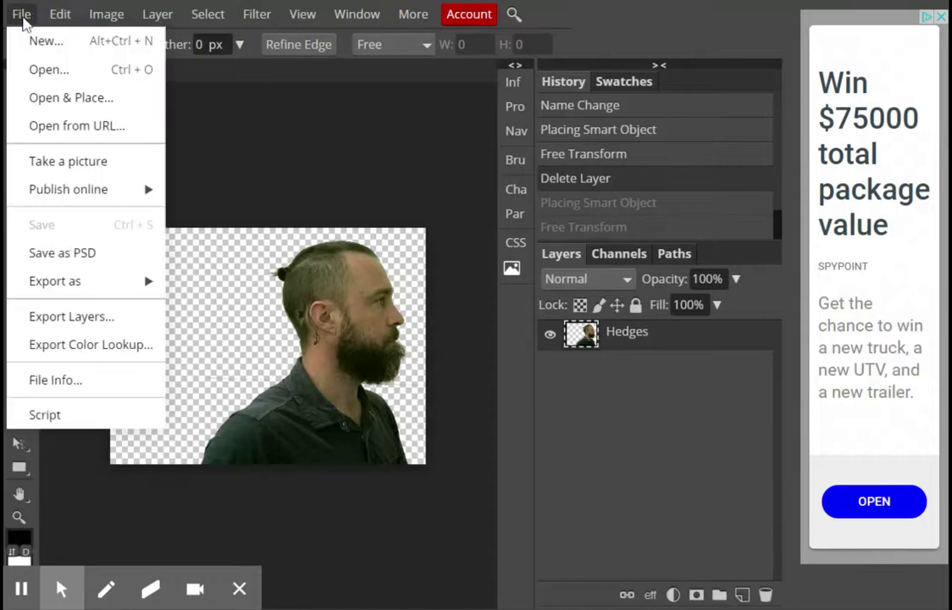
click(83, 127)
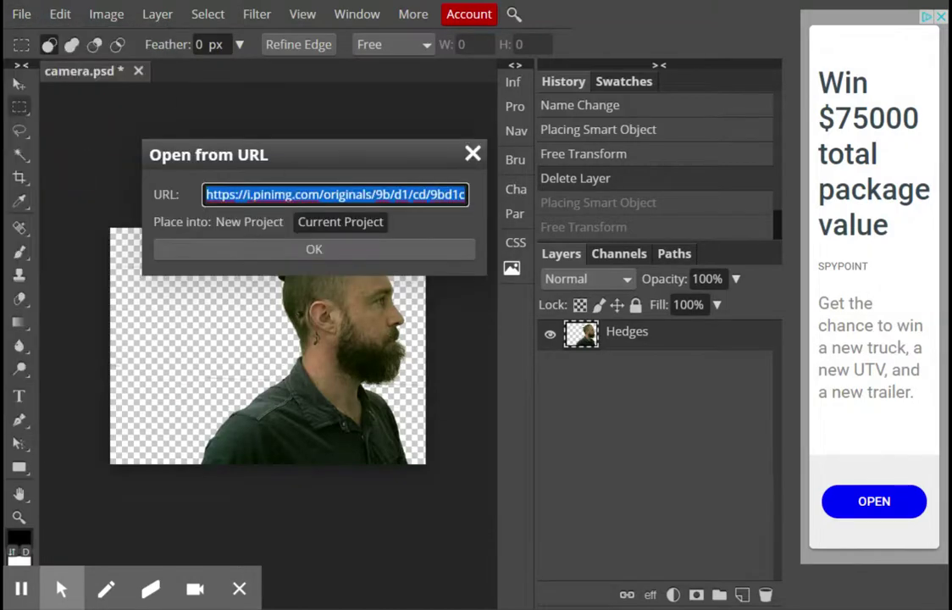
click(333, 250)
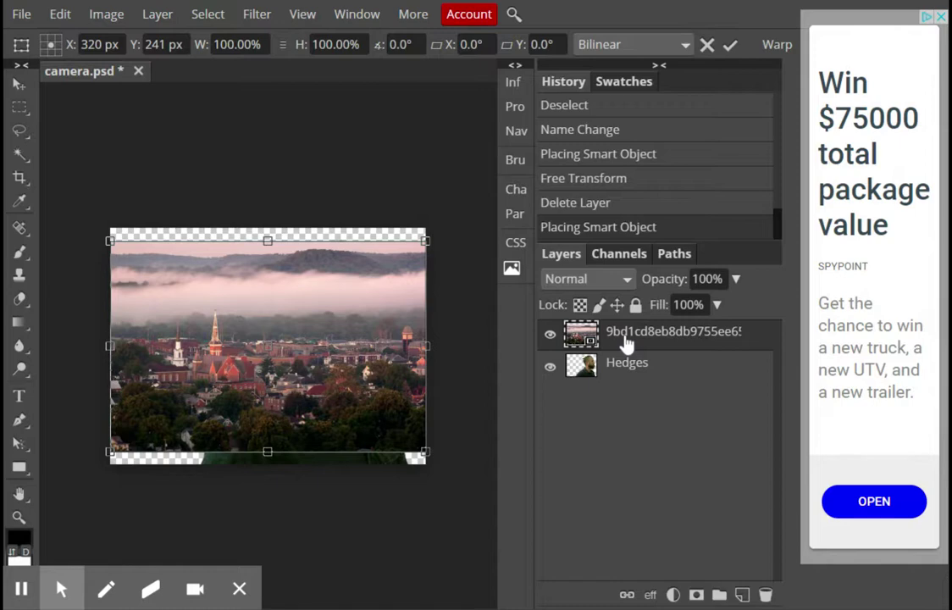
- Rasterize the placed town image layer and move the portrait layer above it
right_click(628, 339)
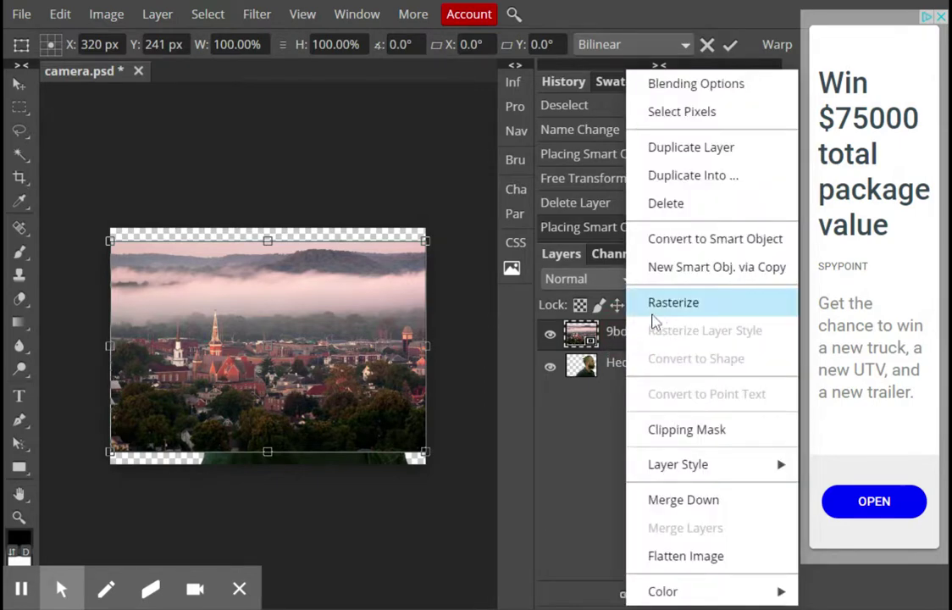
click(666, 311)
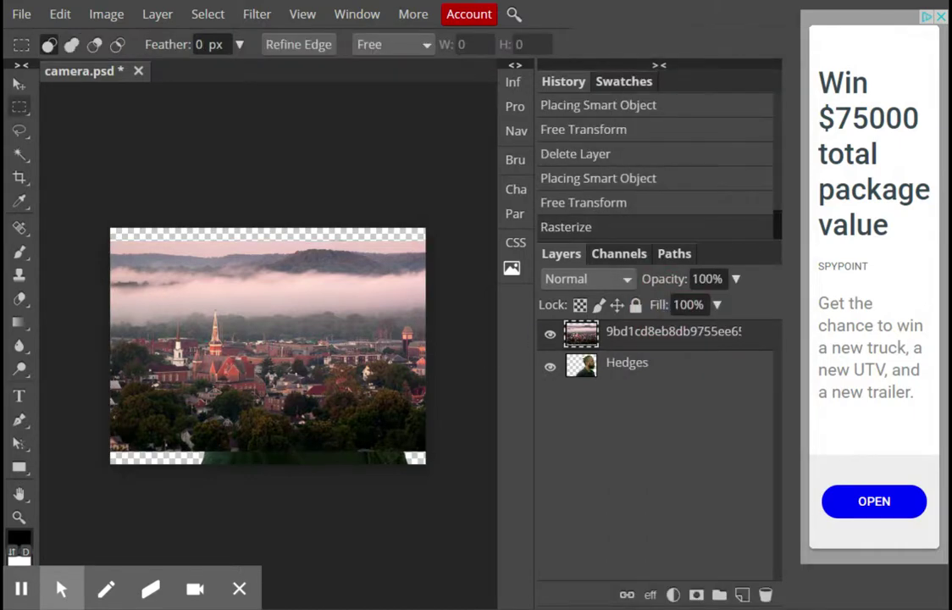
drag(631, 375, 635, 328)
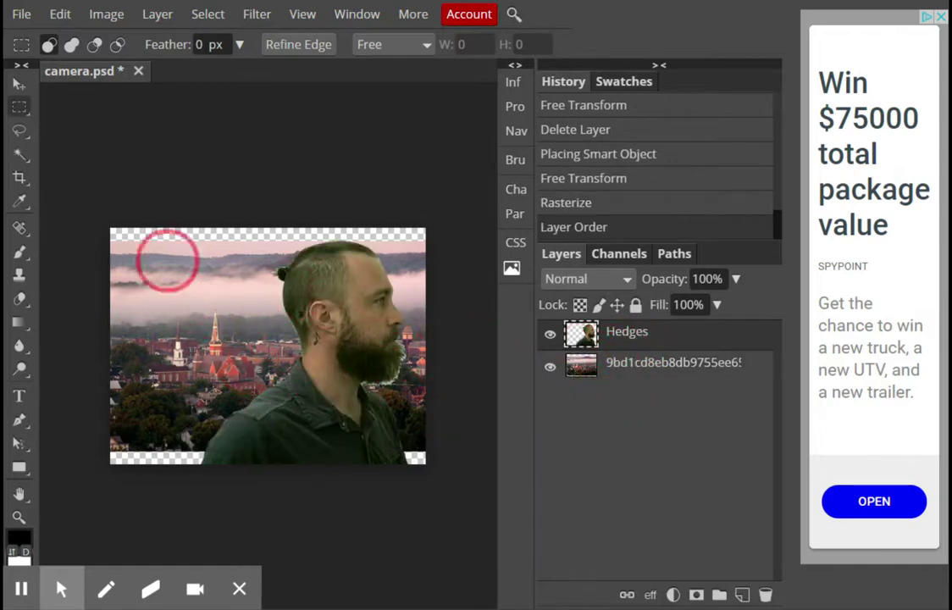
- Select the hair on the portrait layer with the Magic Wand and make the town image layer active
click(21, 157)
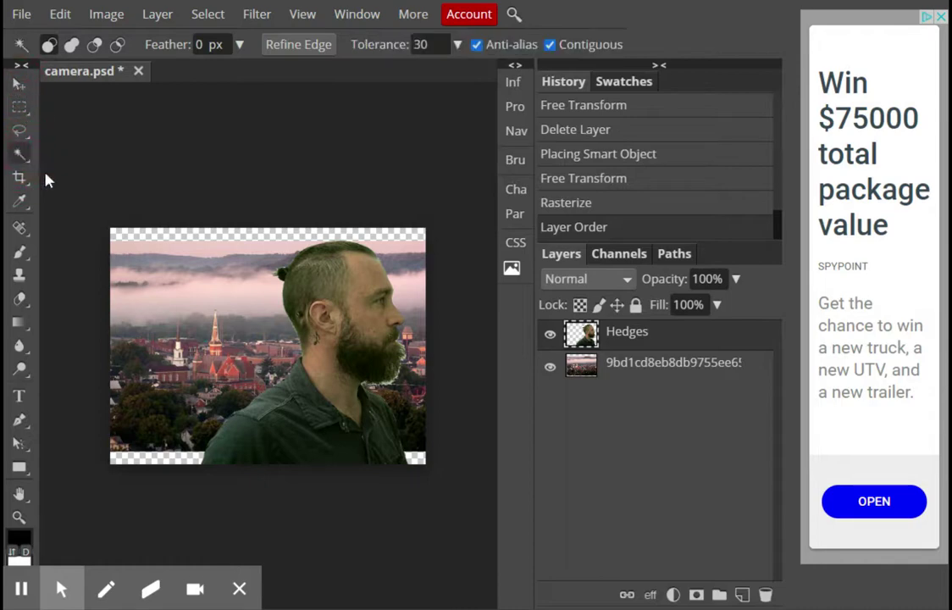
click(309, 284)
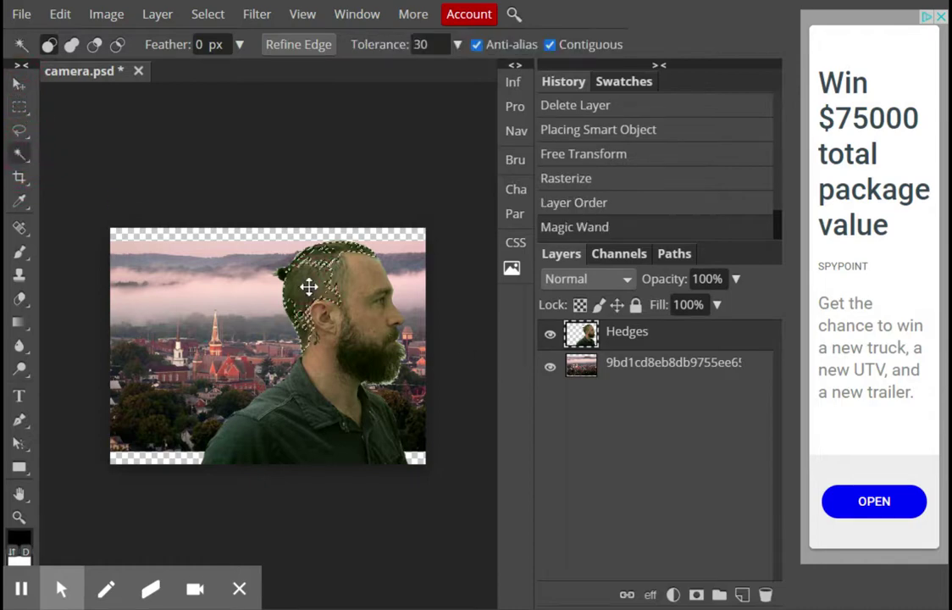
click(626, 373)
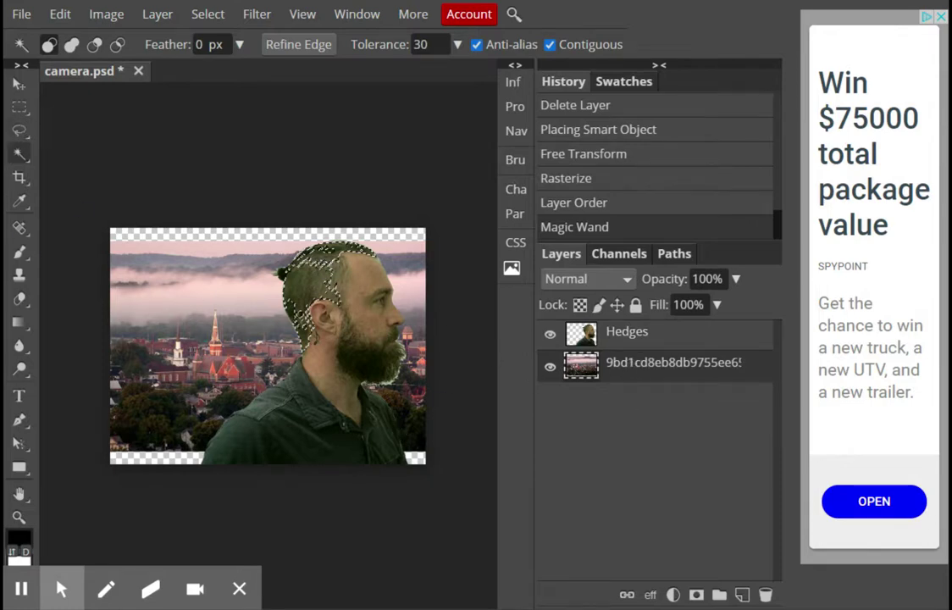
- Clear the hair selection and draw a rectangular selection around the visible town image
key(ctrl+d)
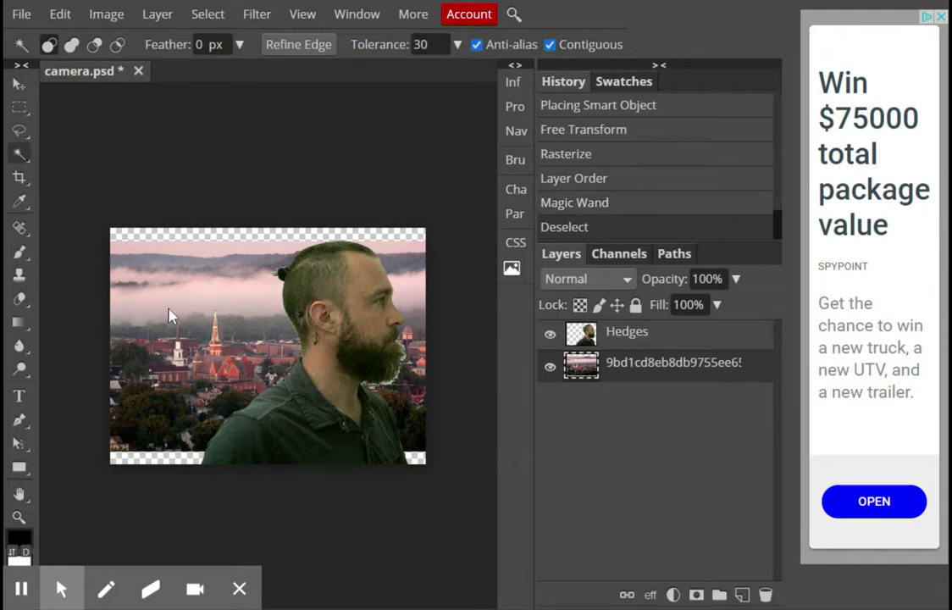
click(19, 107)
drag(111, 241, 441, 453)
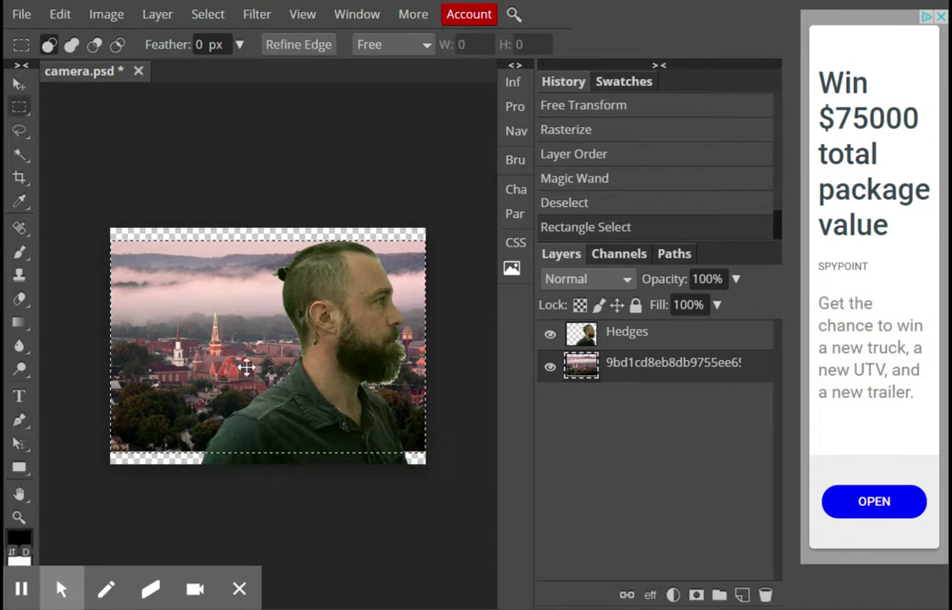
- Free Transform the selected town image to about 46% width and 44% height and place it behind the head
right_click(245, 366)
click(301, 562)
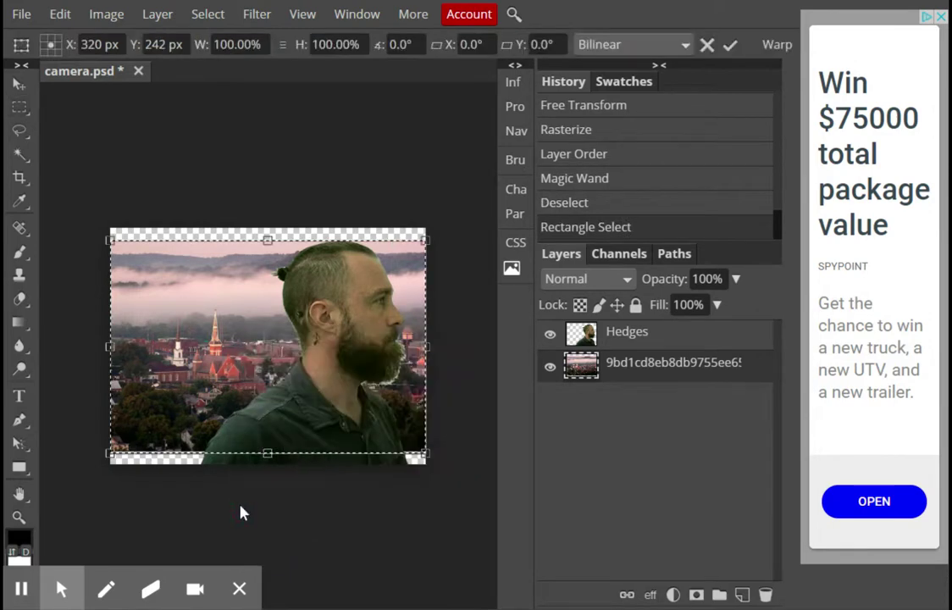
drag(116, 458, 282, 312)
drag(405, 258, 254, 309)
mouse_move(269, 354)
mouse_down()
mouse_move(282, 372)
mouse_move(266, 373)
mouse_up()
drag(223, 334, 356, 310)
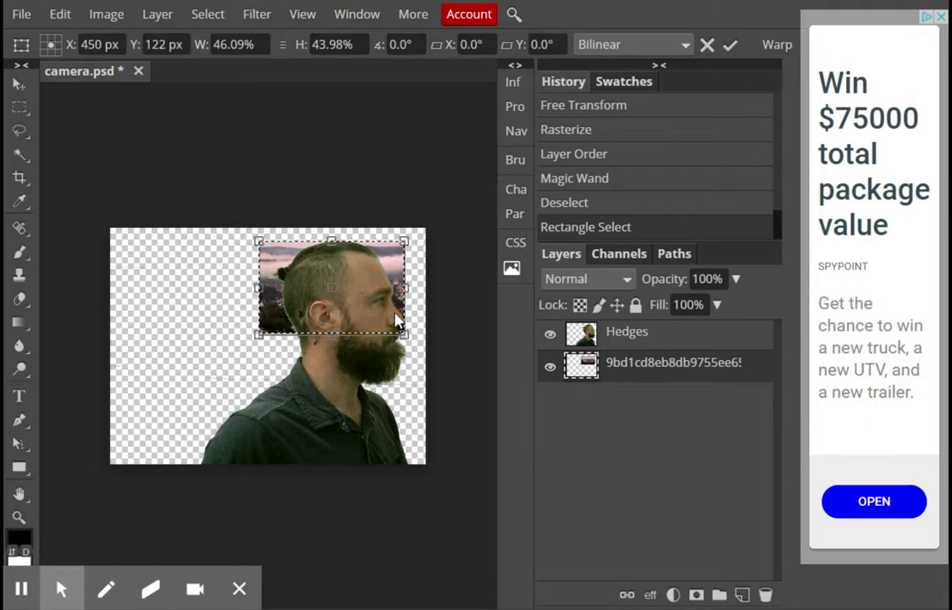
- Try several Magic Wand selections of the hair and face on the portrait layer
click(622, 335)
click(20, 153)
click(311, 269)
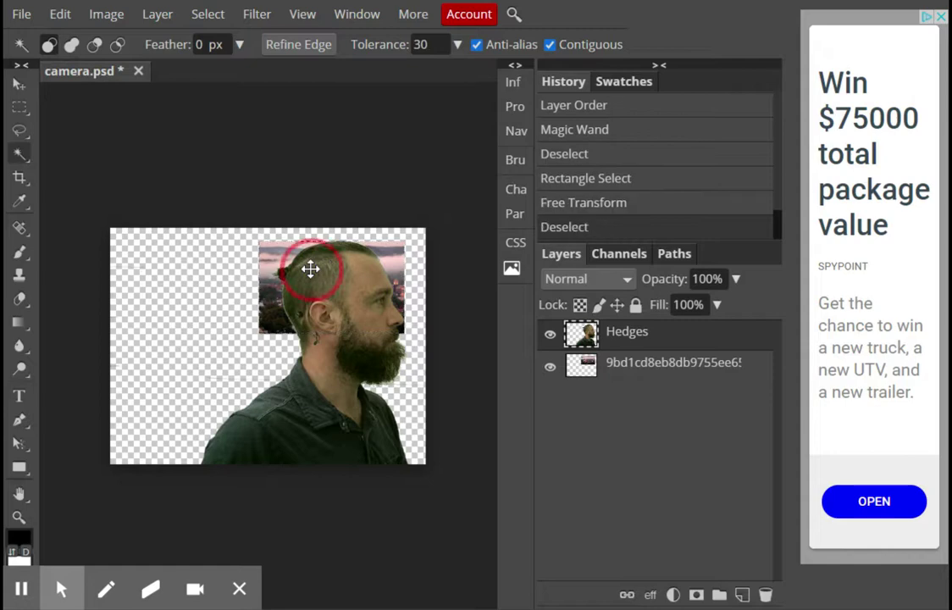
click(308, 288)
key(ctrl+d)
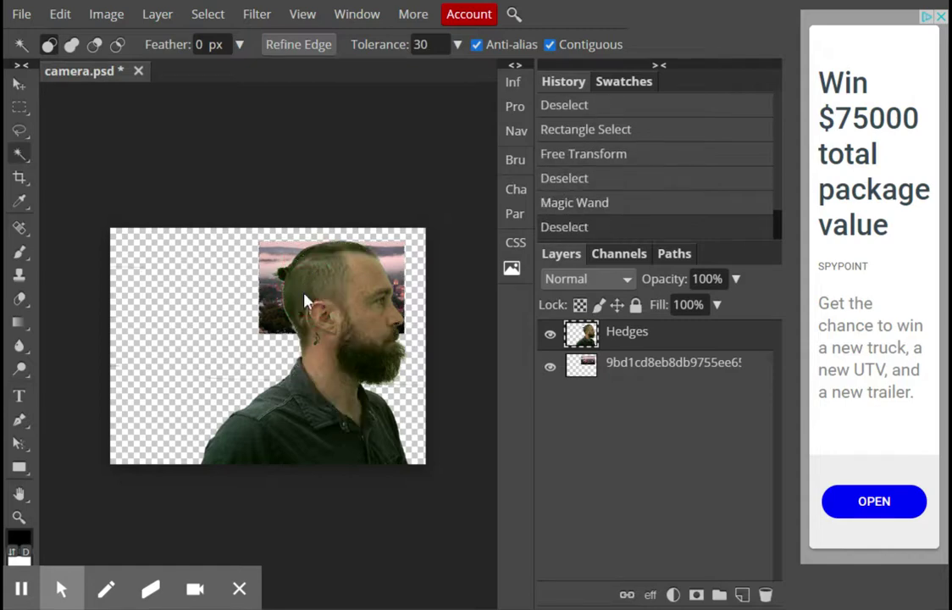
click(329, 299)
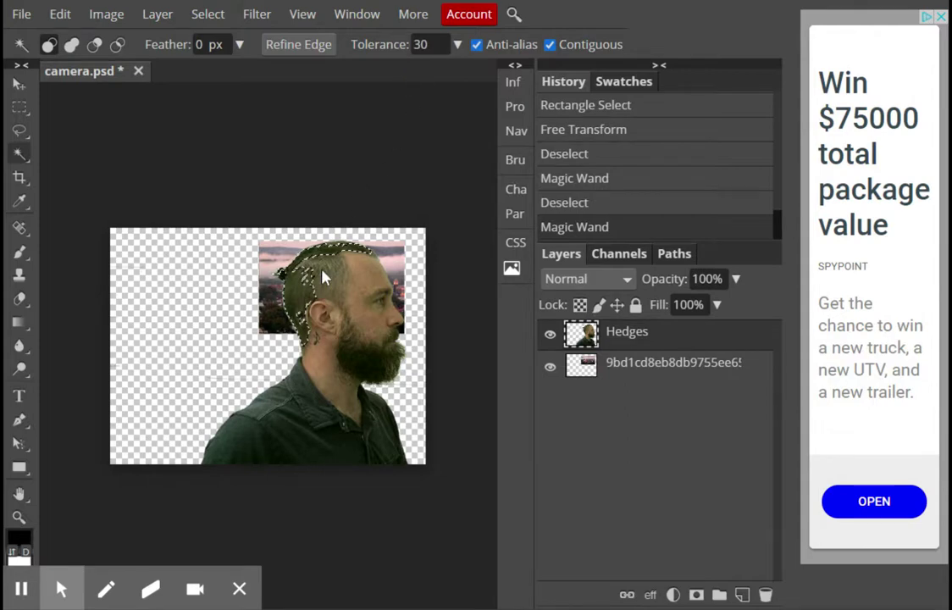
shift+click(370, 310)
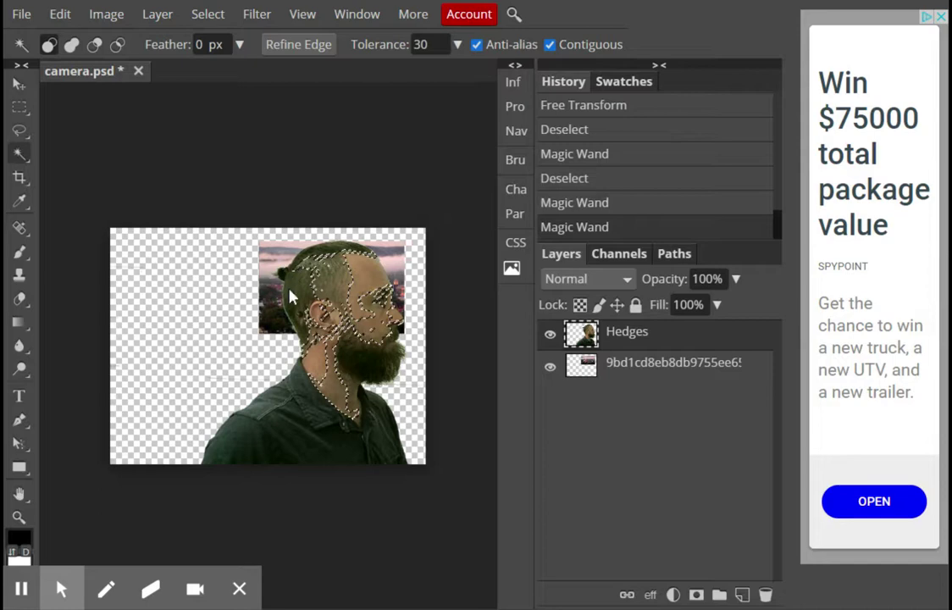
click(347, 275)
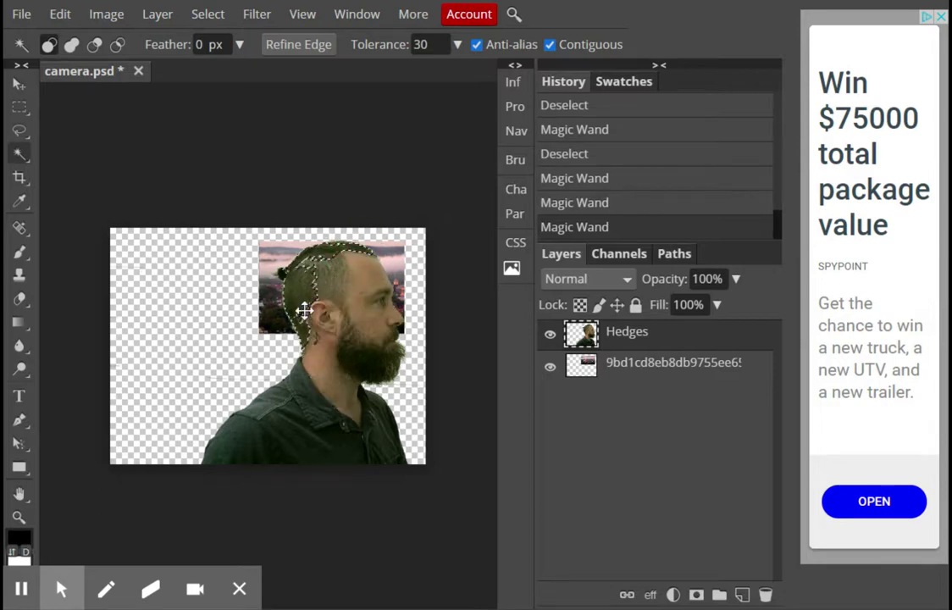
- Set the Magic Wand tolerance to 40 and reselect the hair on the portrait
click(411, 49)
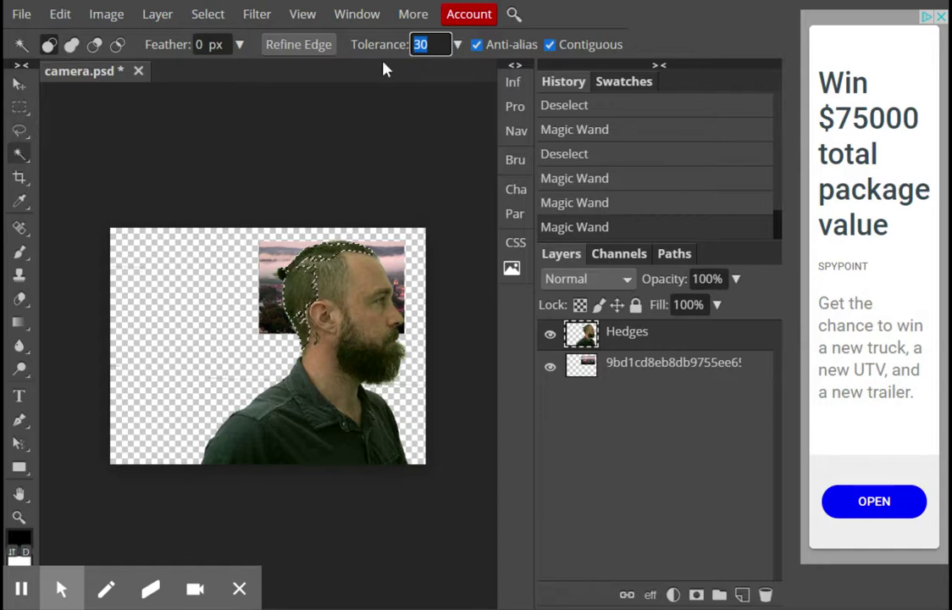
text(40)
click(204, 267)
click(330, 254)
key(ctrl+d)
click(308, 273)
- Set the Magic Wand tolerance to 35 and select the hair above the ear
click(430, 44)
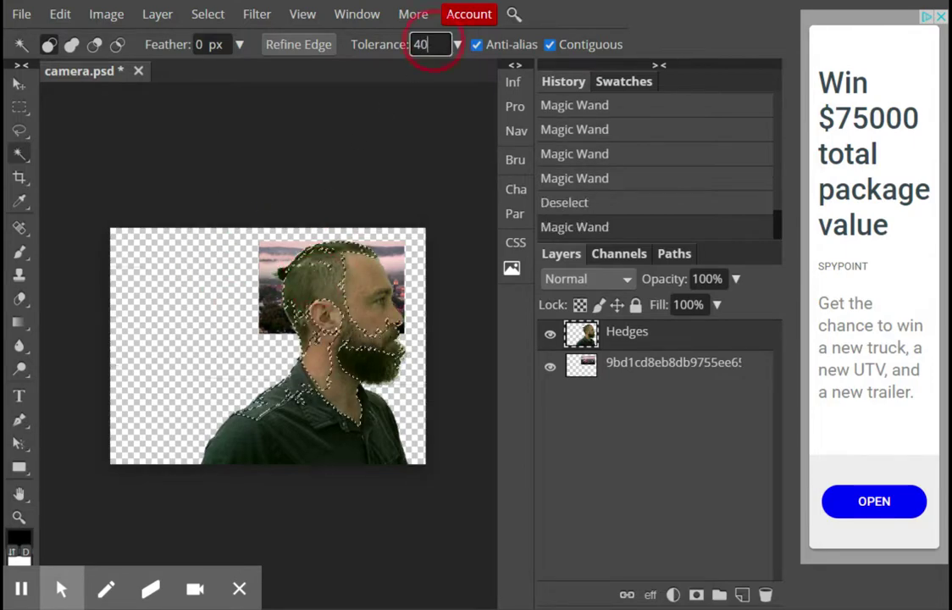
key(ctrl+a)
text(3)
click(250, 201)
click(319, 282)
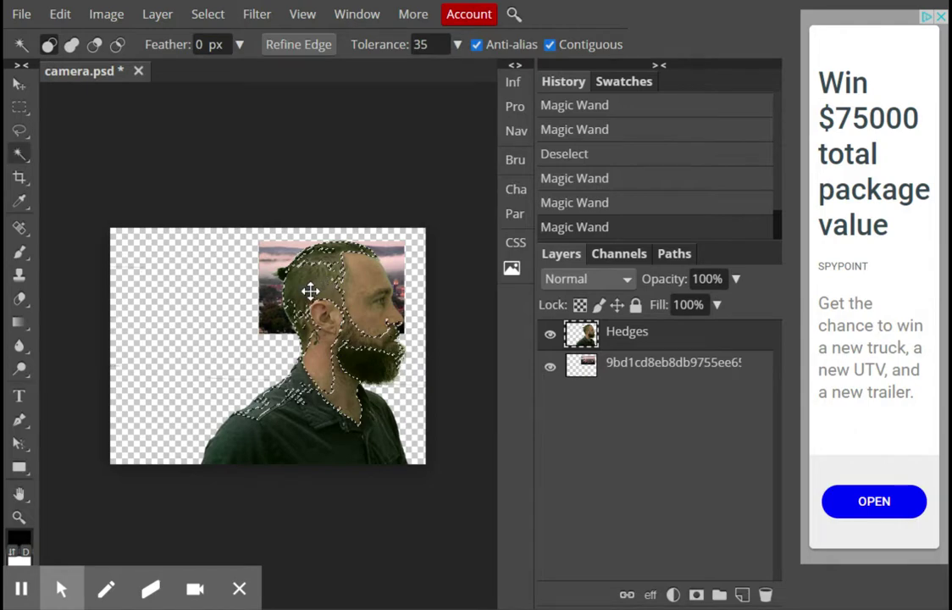
- Hide the portrait layer and shift the town image slightly up and to the left
click(516, 131)
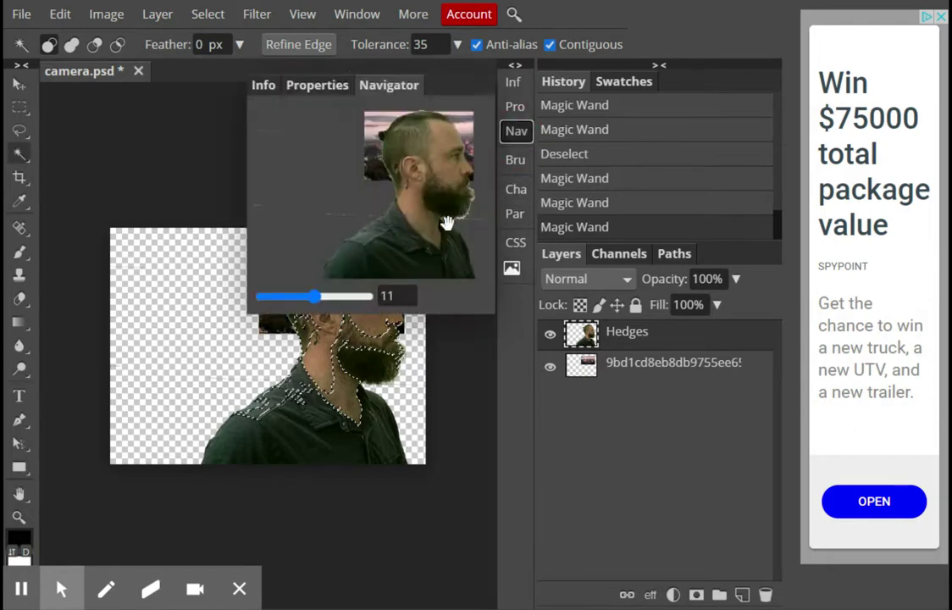
mouse_move(344, 303)
mouse_down()
mouse_move(325, 299)
mouse_move(342, 289)
mouse_up()
drag(369, 188, 404, 166)
drag(329, 298, 325, 298)
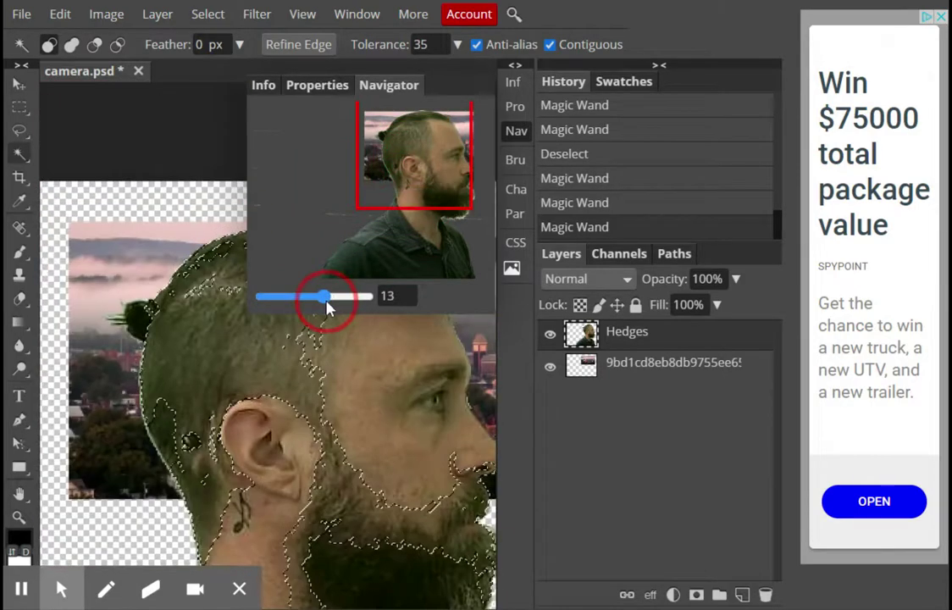
mouse_move(417, 169)
mouse_down()
mouse_move(418, 179)
mouse_move(421, 164)
mouse_up()
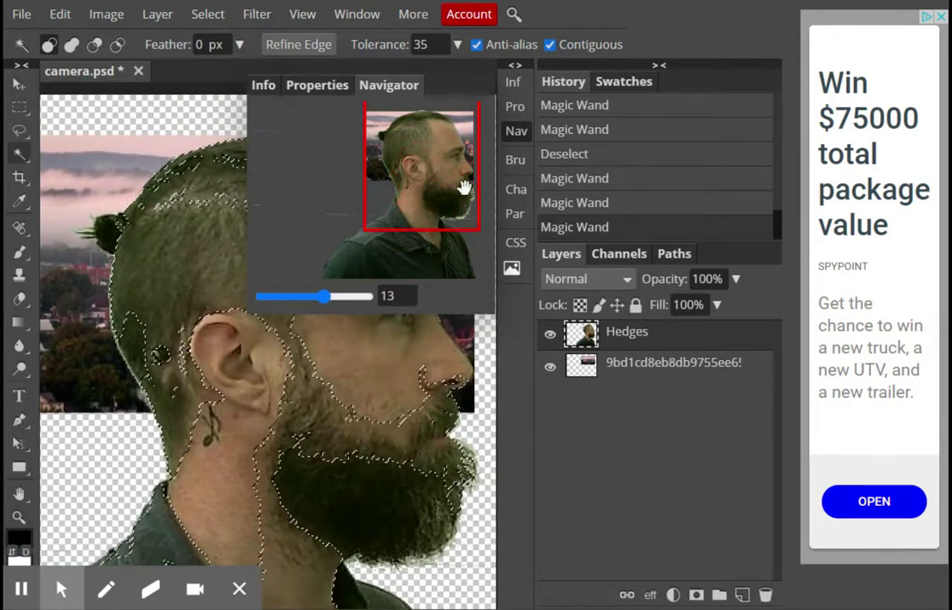
click(523, 134)
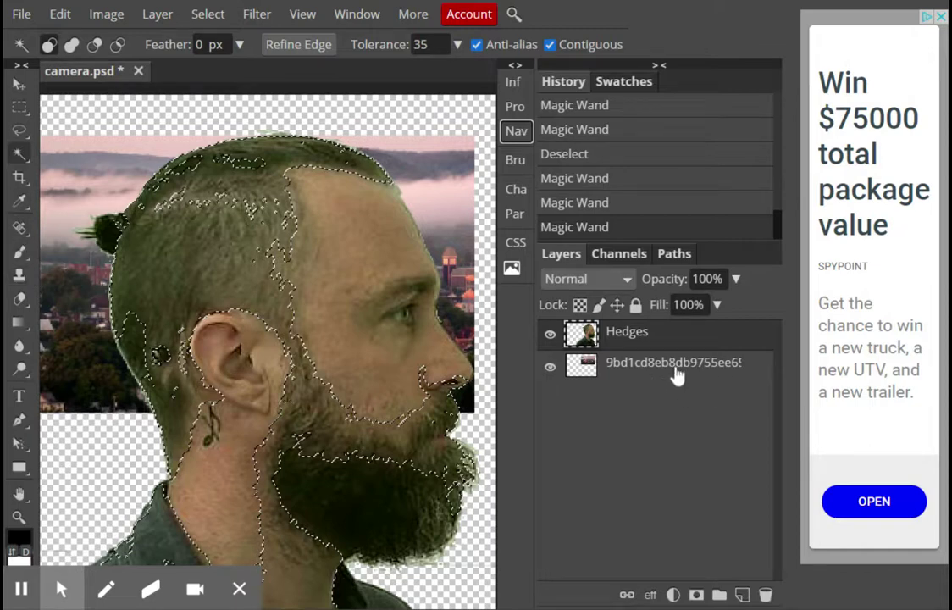
click(549, 336)
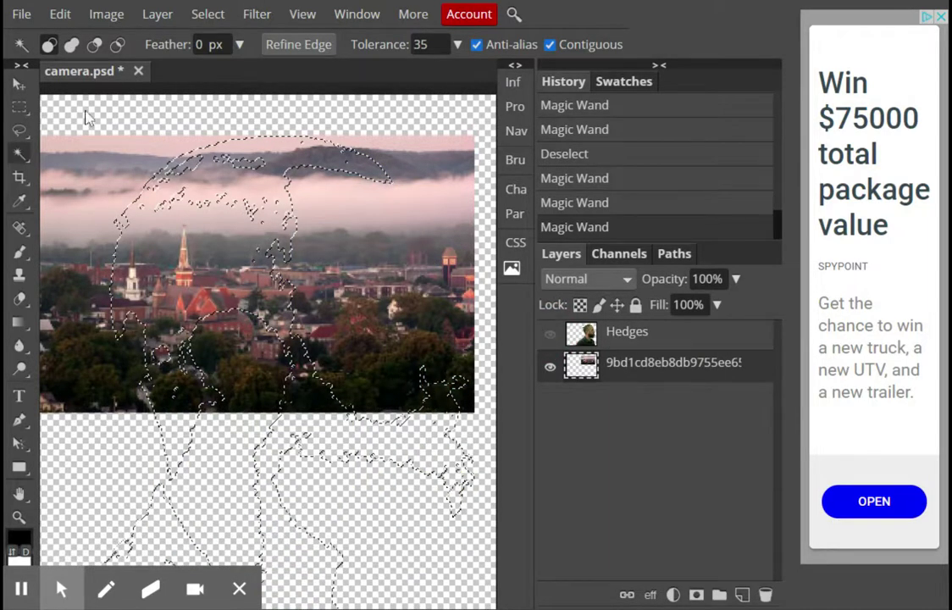
click(18, 84)
drag(350, 290, 354, 258)
- Select the town image with a rectangle and stretch its lower edge downward with Free Transform
click(20, 113)
drag(47, 107, 440, 397)
right_click(169, 331)
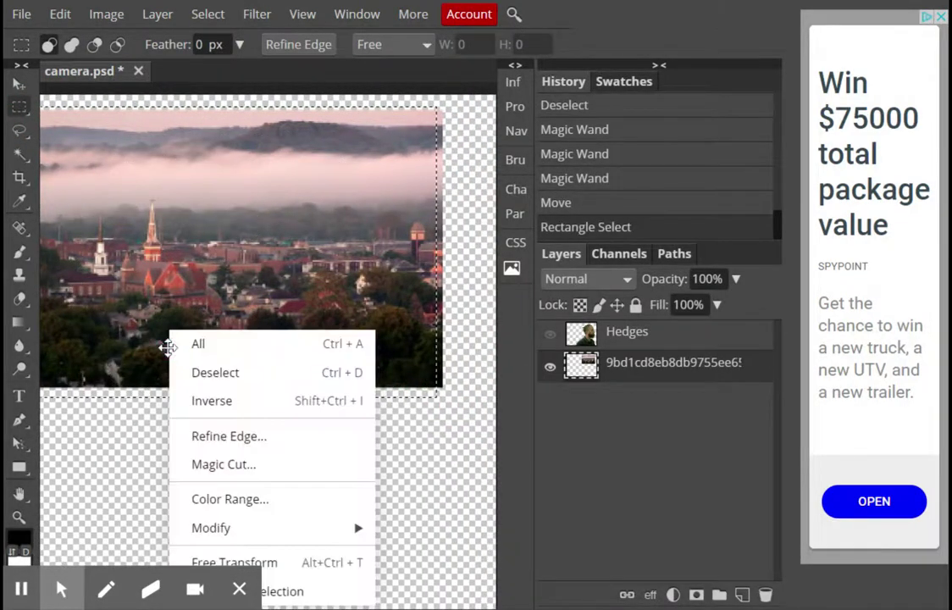
click(297, 569)
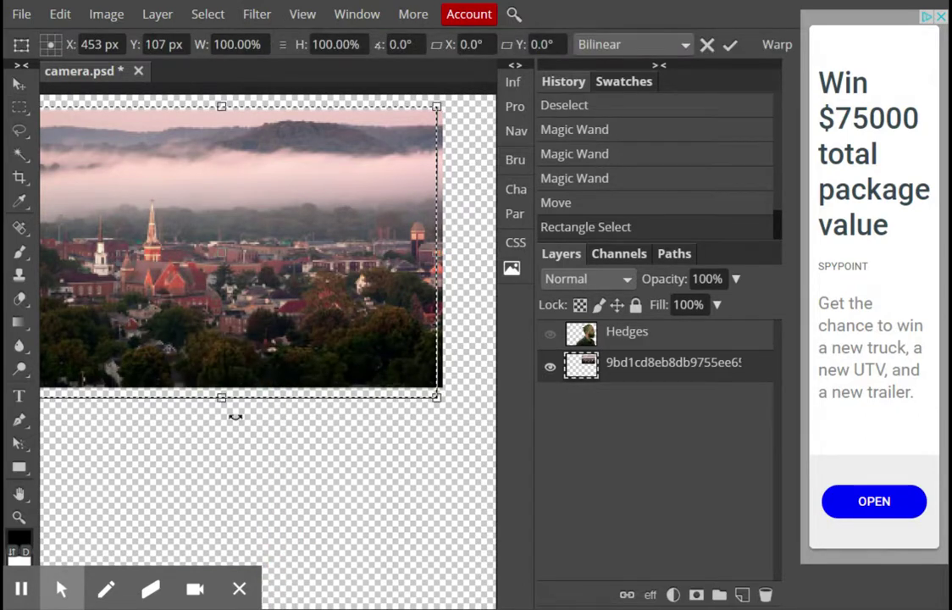
drag(220, 397, 221, 480)
- Show the portrait layer again and select its hair with the Magic Wand
click(621, 341)
click(551, 336)
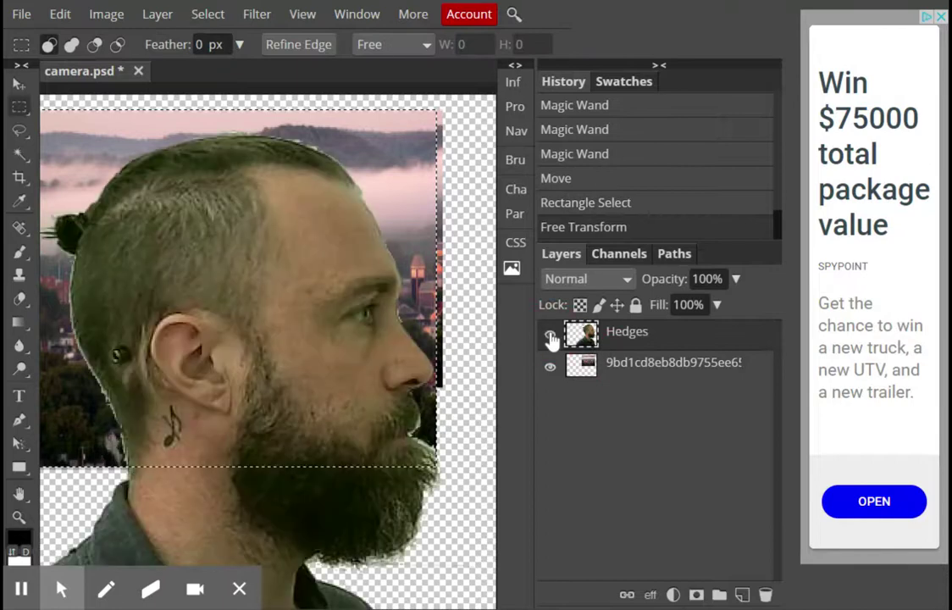
click(551, 336)
click(551, 336)
click(20, 153)
click(162, 170)
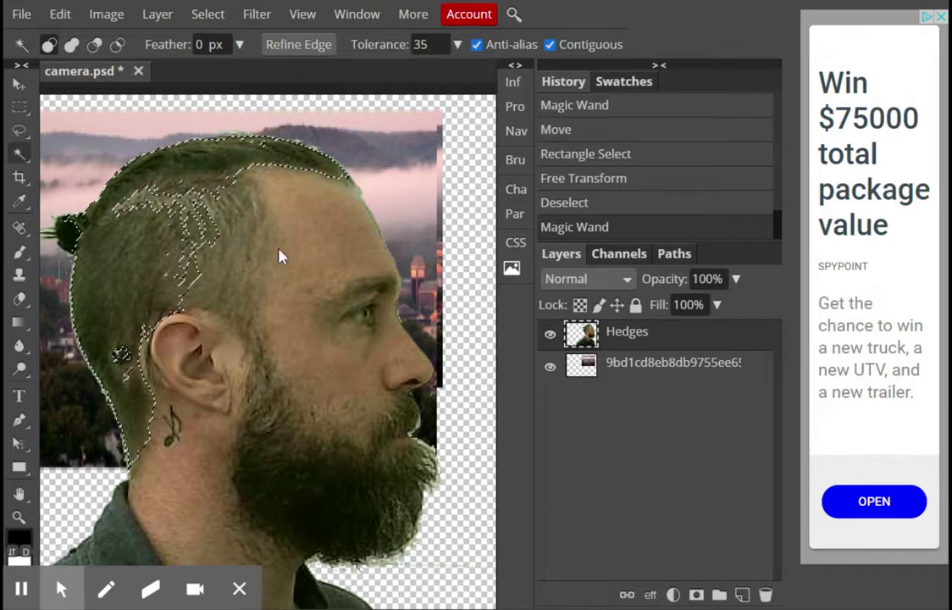
- Make the town layer active, invert the hair selection and delete the town image outside the hair
click(626, 373)
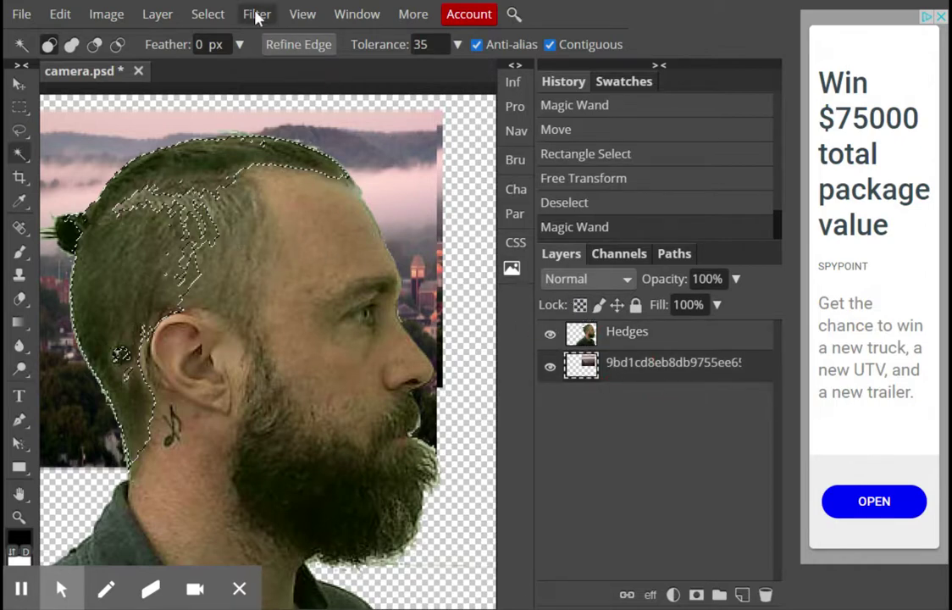
click(225, 17)
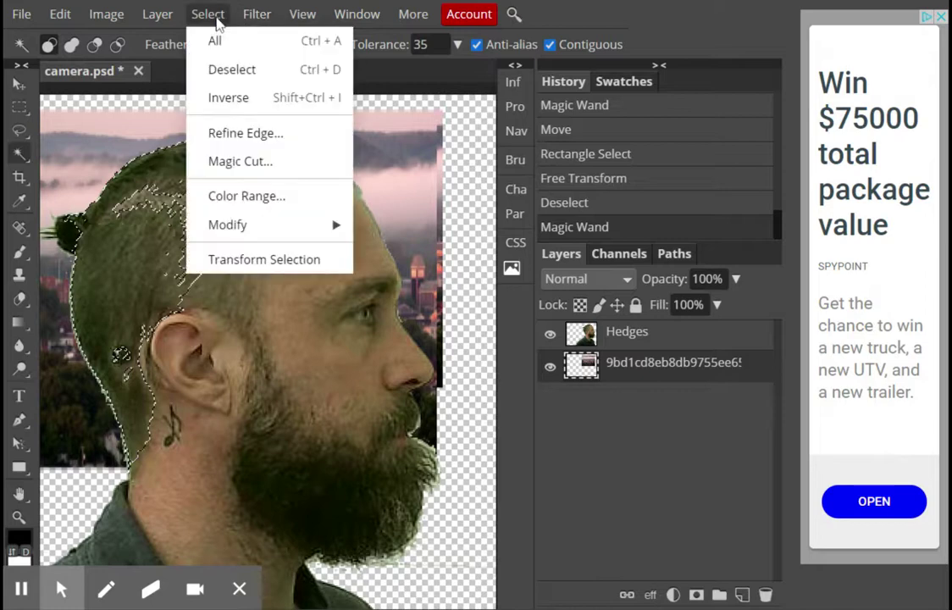
click(229, 100)
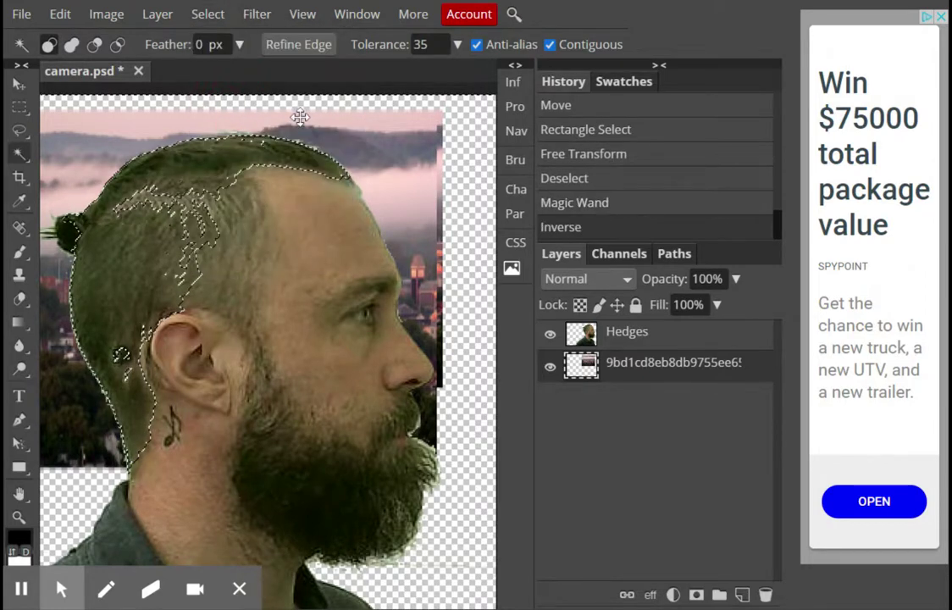
key(Delete)
- Place the clipped town layer above the portrait layer and clear the selection
click(624, 362)
drag(624, 362, 610, 440)
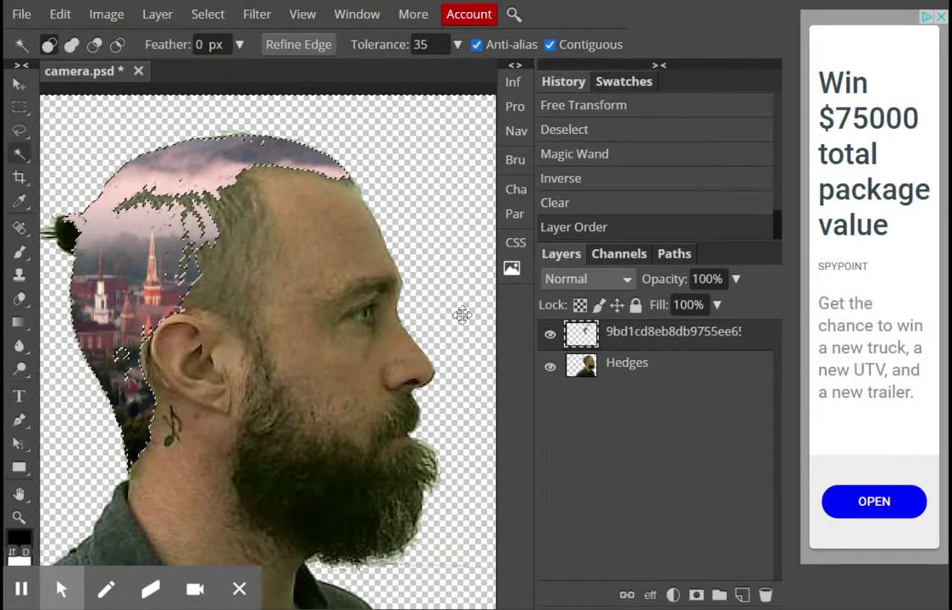
key(ctrl+d)
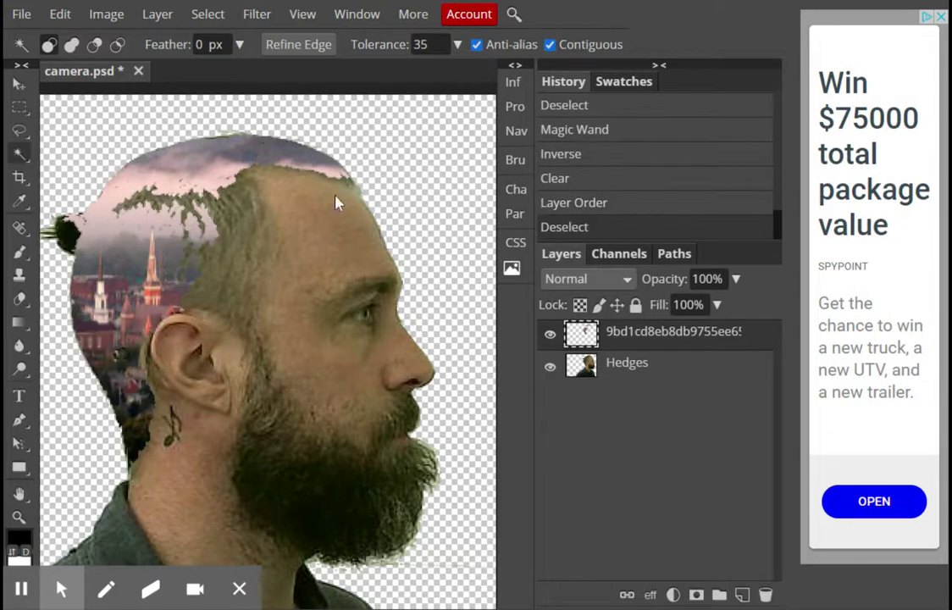
- Make the portrait layer active
click(516, 134)
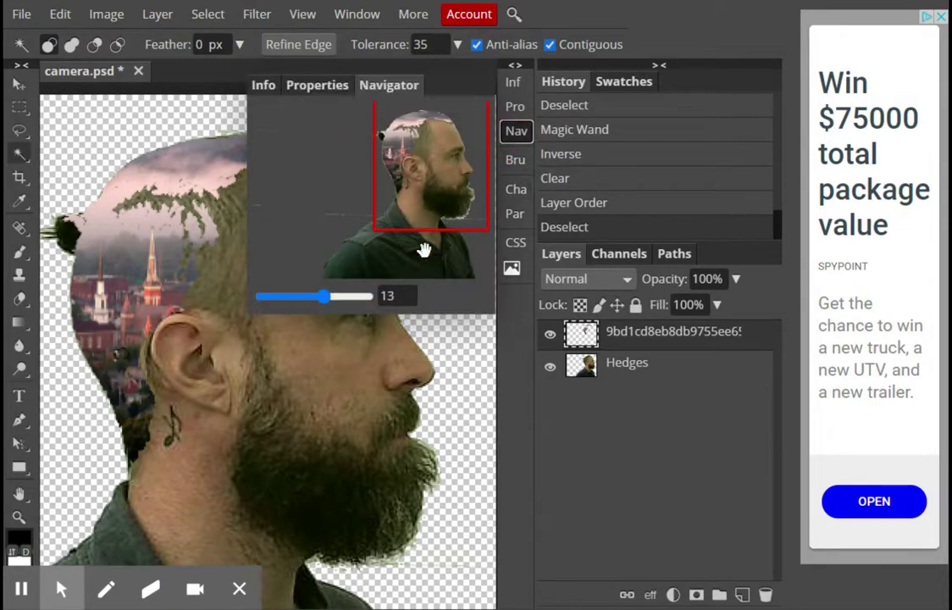
click(329, 300)
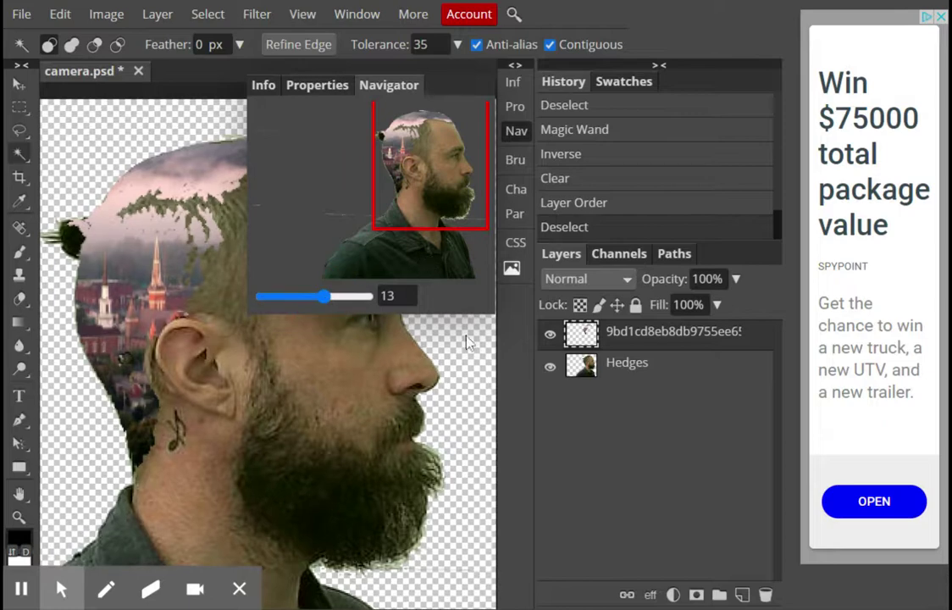
click(452, 315)
click(453, 270)
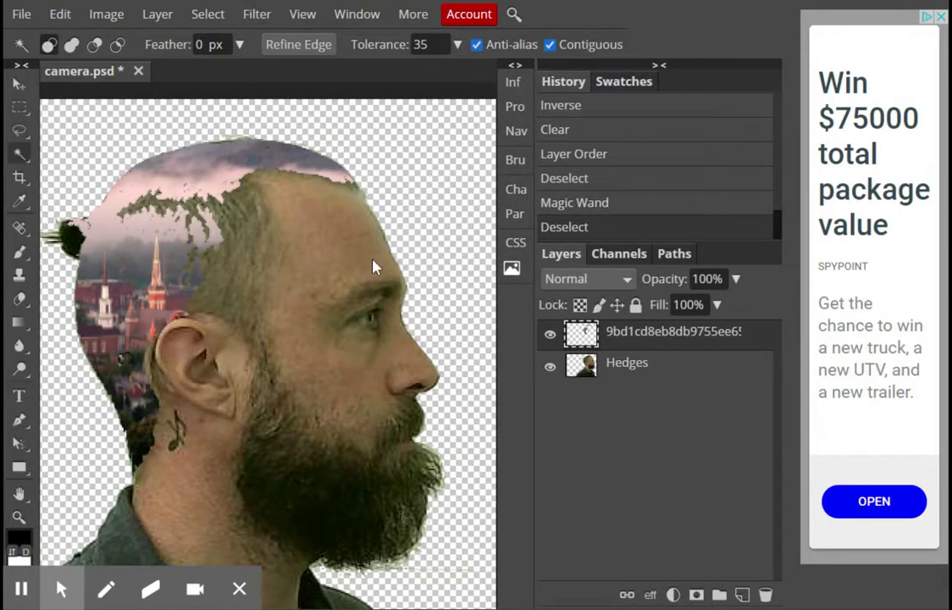
click(636, 369)
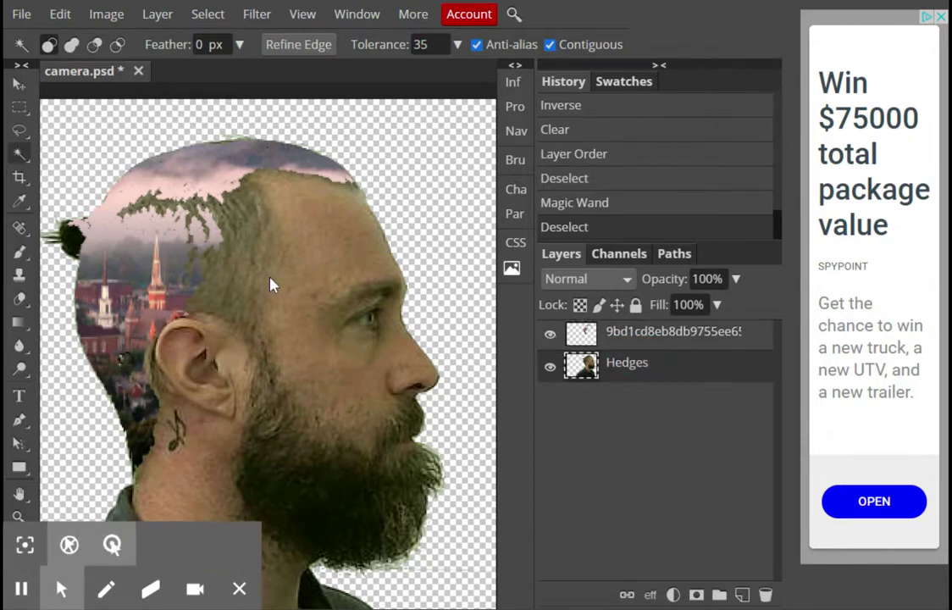
click(22, 593)
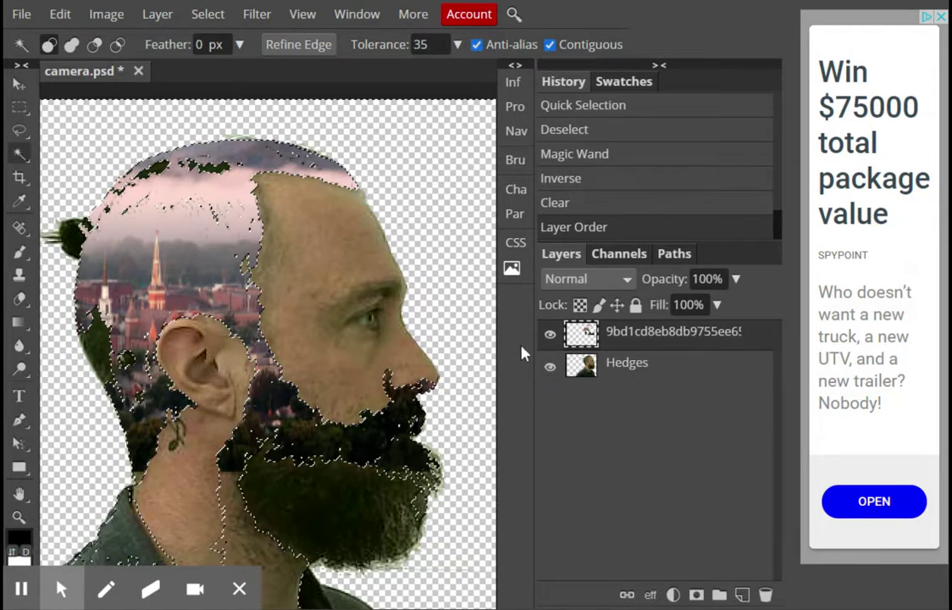
- Compare the portrait with and without the town layer by switching that layer's visibility
click(550, 336)
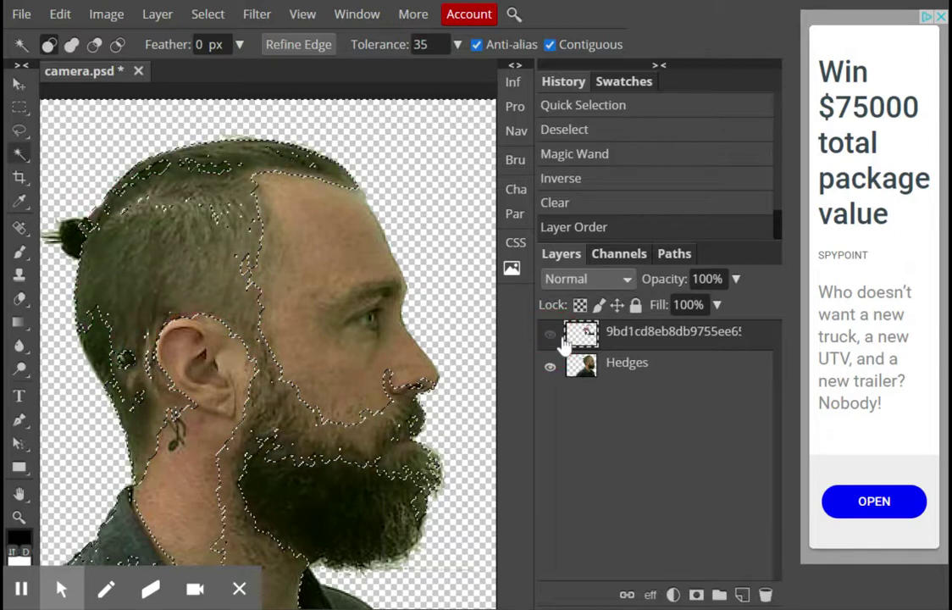
click(549, 336)
click(549, 336)
click(548, 338)
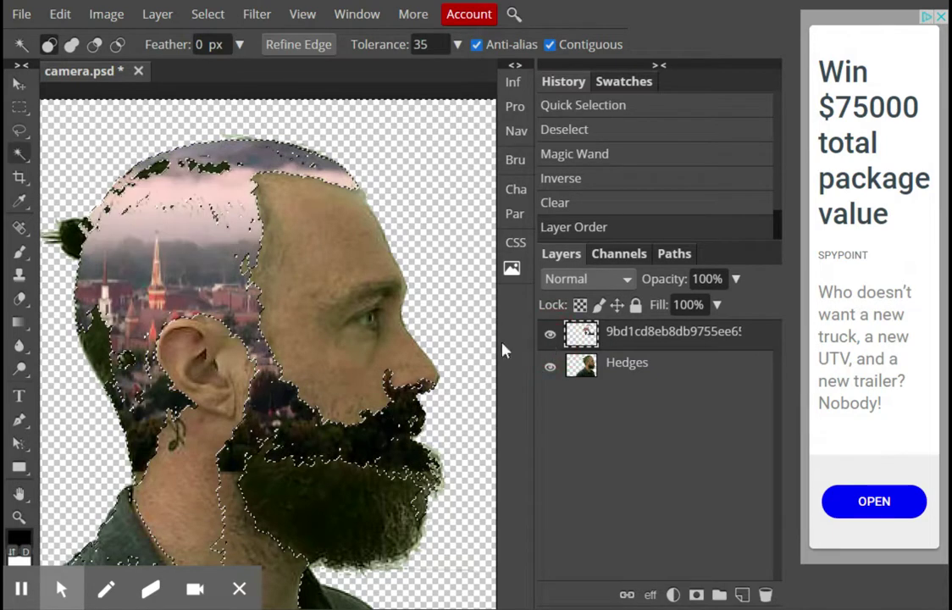
- Clear the selection and erase the town image from the beard at 100% opacity with a 70 px Eraser
right_click(18, 307)
click(81, 301)
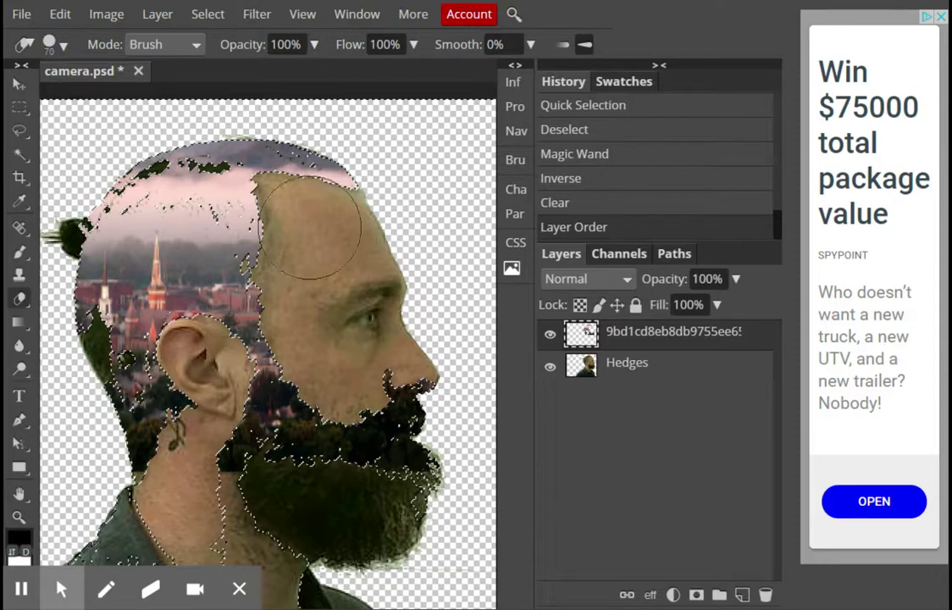
click(260, 328)
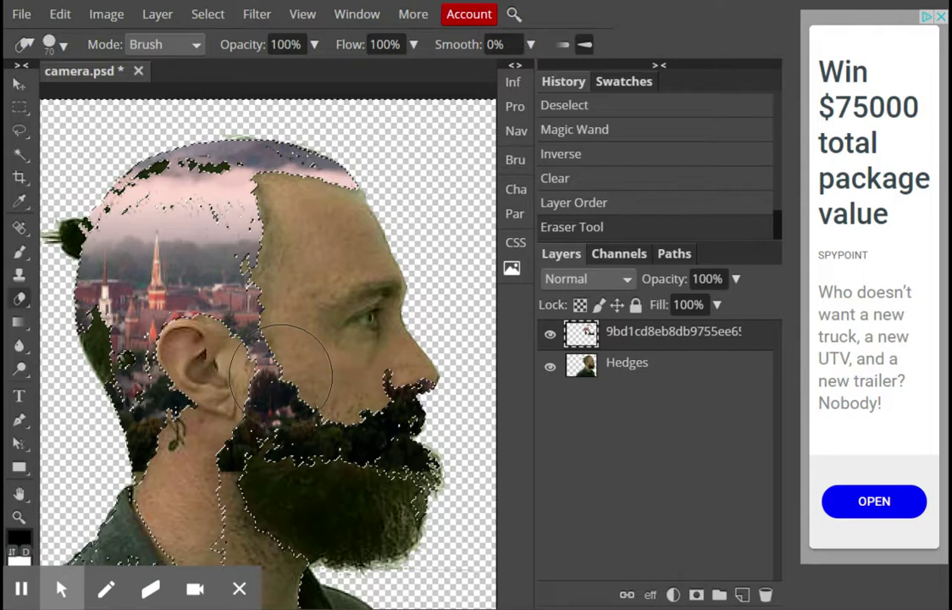
key(ctrl+d)
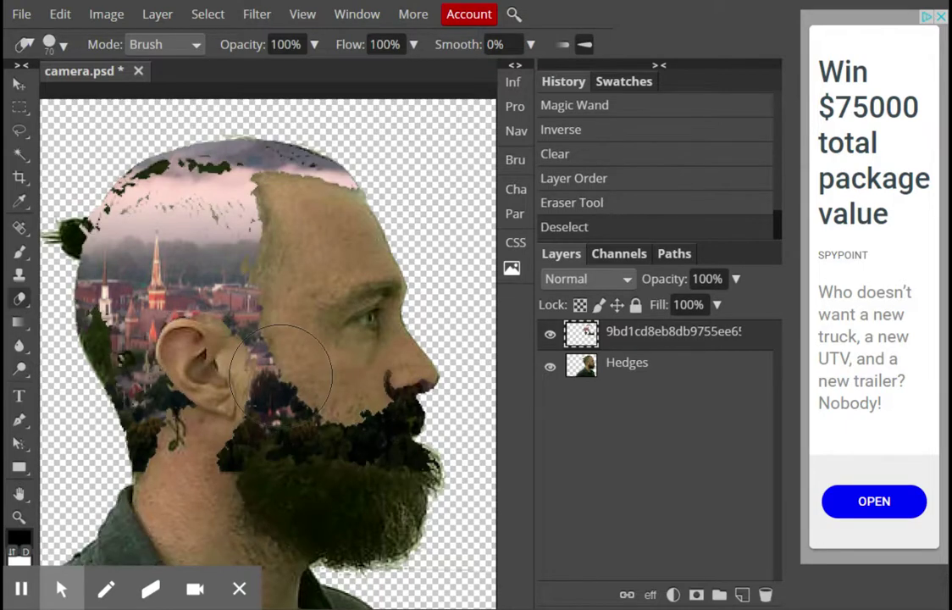
mouse_move(281, 373)
mouse_down()
mouse_move(340, 444)
mouse_move(327, 424)
mouse_move(277, 409)
mouse_move(336, 450)
mouse_move(391, 437)
mouse_move(398, 410)
mouse_move(390, 397)
mouse_move(407, 405)
mouse_move(417, 459)
mouse_move(377, 449)
mouse_up()
mouse_move(165, 444)
mouse_down()
mouse_move(218, 481)
mouse_move(258, 444)
mouse_move(279, 440)
mouse_move(364, 465)
mouse_up()
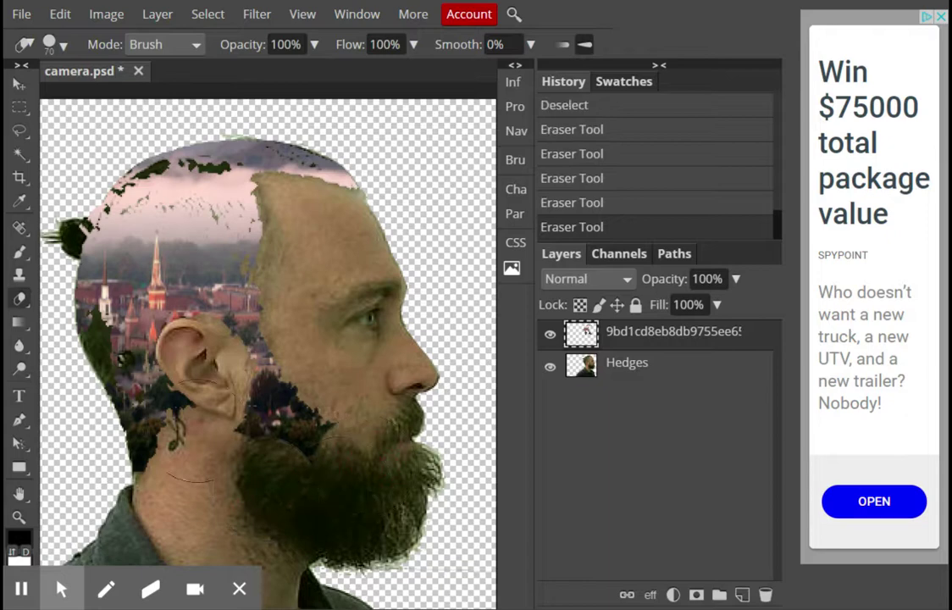
- Set the Eraser opacity to 25% and fade the town image where the sideburn meets the beard
click(314, 44)
click(252, 74)
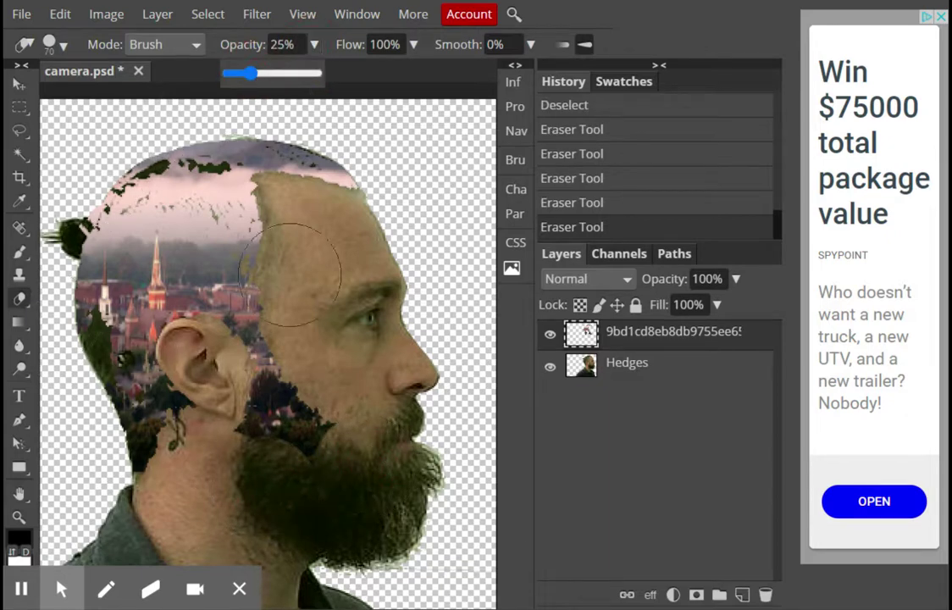
mouse_move(314, 472)
mouse_down()
mouse_move(340, 452)
mouse_move(314, 446)
mouse_move(280, 398)
mouse_up()
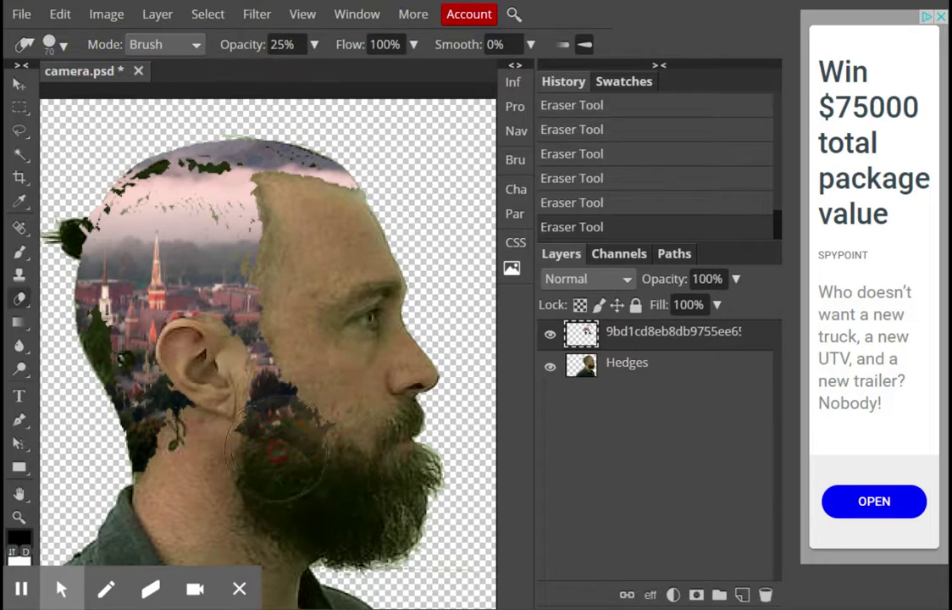
- Reduce the Eraser to 17% opacity and 5 px, and soften the town's edges at the sideburn and front hairline
click(314, 44)
drag(248, 75, 238, 76)
click(63, 44)
drag(98, 93, 83, 96)
mouse_move(315, 423)
mouse_down()
mouse_move(298, 386)
mouse_move(294, 403)
mouse_move(254, 409)
mouse_move(273, 352)
mouse_move(287, 388)
mouse_move(278, 354)
mouse_move(259, 409)
mouse_move(256, 392)
mouse_move(299, 408)
mouse_move(285, 392)
mouse_move(256, 406)
mouse_move(299, 391)
mouse_move(277, 382)
mouse_move(292, 385)
mouse_move(269, 351)
mouse_move(273, 374)
mouse_move(259, 378)
mouse_move(249, 353)
mouse_move(272, 412)
mouse_up()
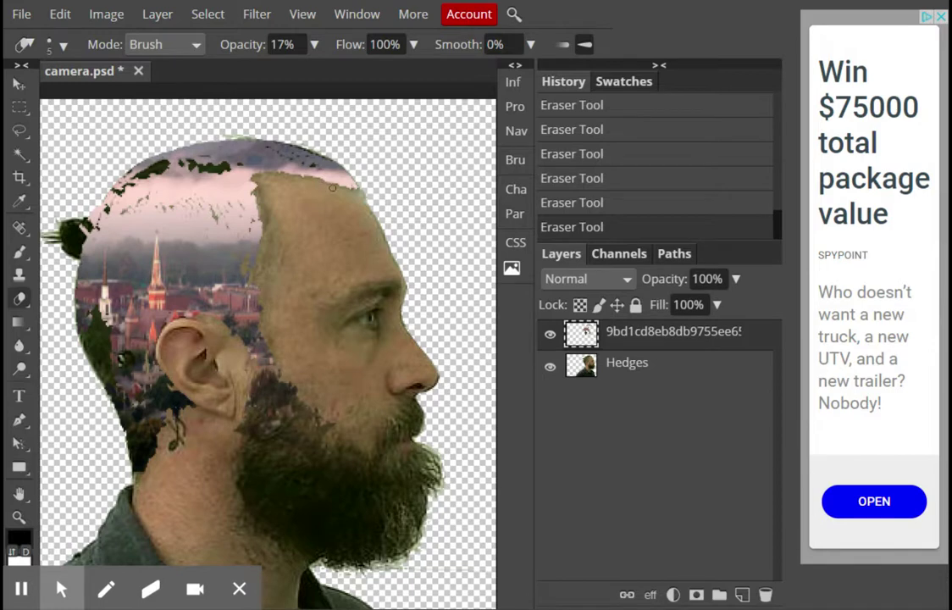
drag(267, 169, 310, 175)
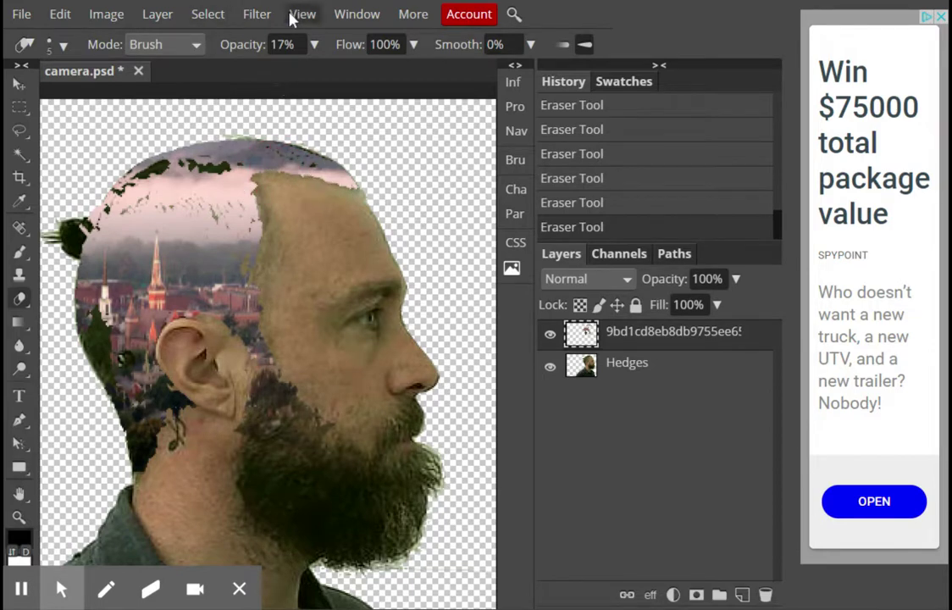
- Sharpen the town layer with an Unsharp Mask at 79% amount and a small radius
click(255, 17)
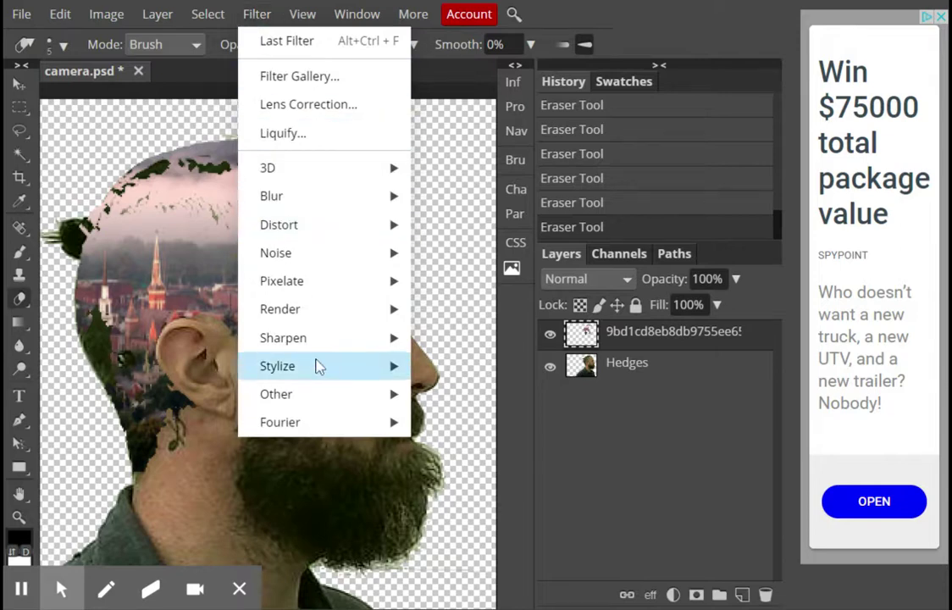
mouse_move(311, 345)
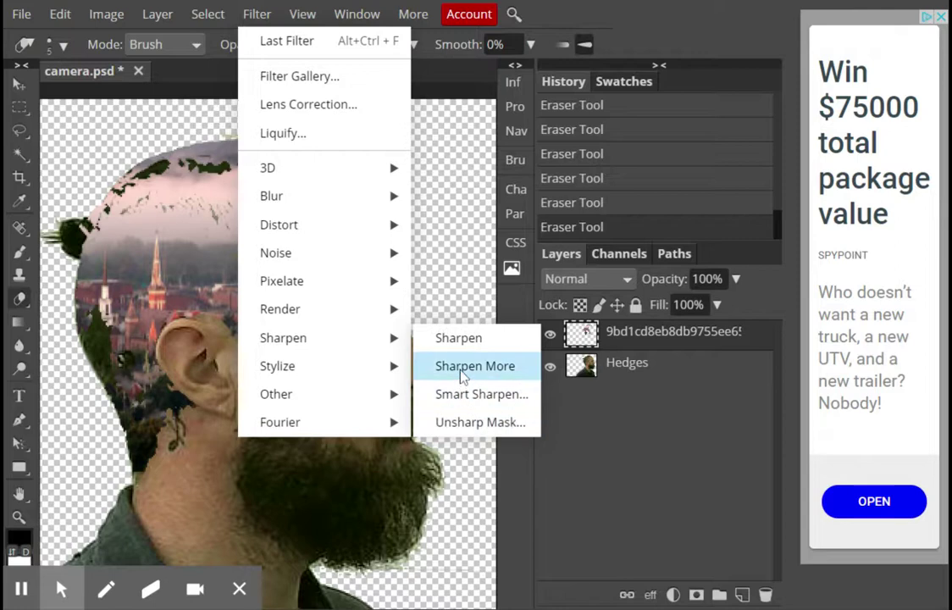
click(458, 422)
drag(287, 161, 560, 43)
drag(622, 103, 538, 103)
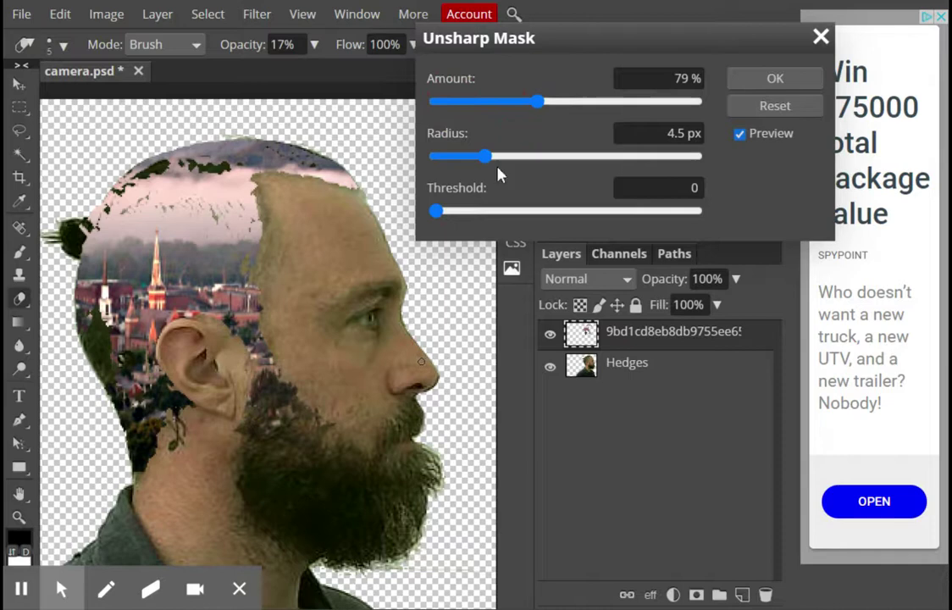
drag(487, 159, 443, 164)
click(756, 84)
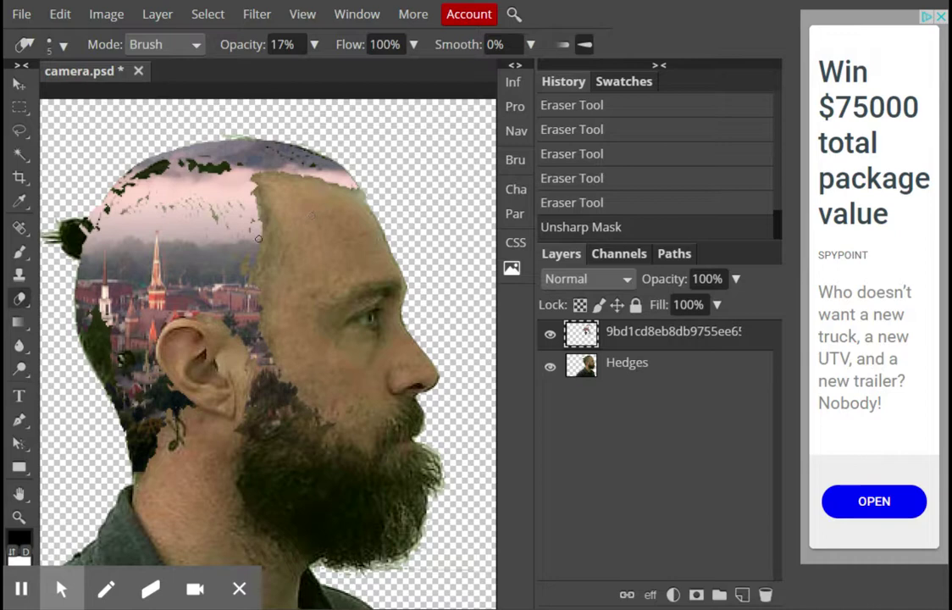
- Try a different opacity on the town layer and return it to 100%
click(735, 279)
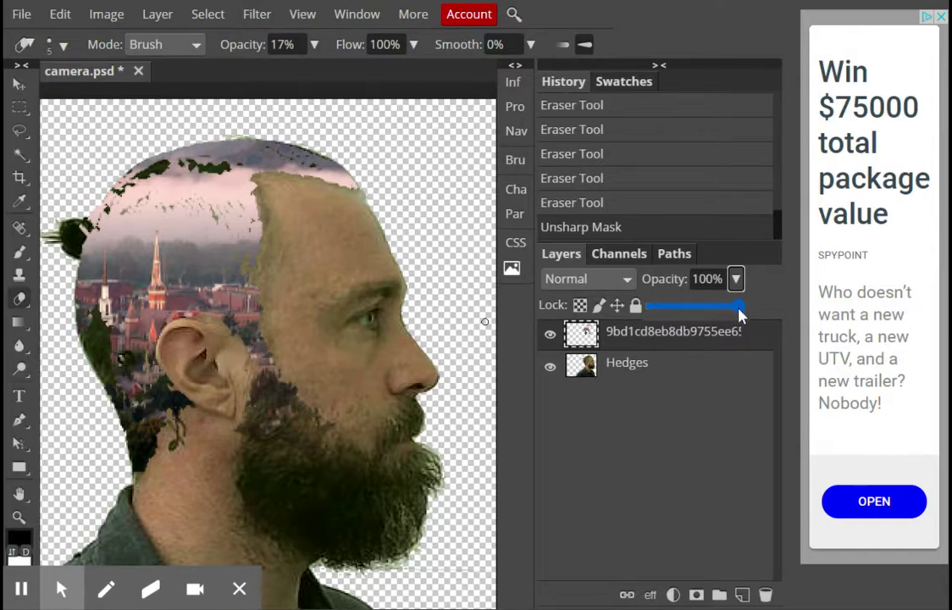
mouse_move(741, 313)
mouse_down()
mouse_move(665, 306)
mouse_move(741, 313)
mouse_up()
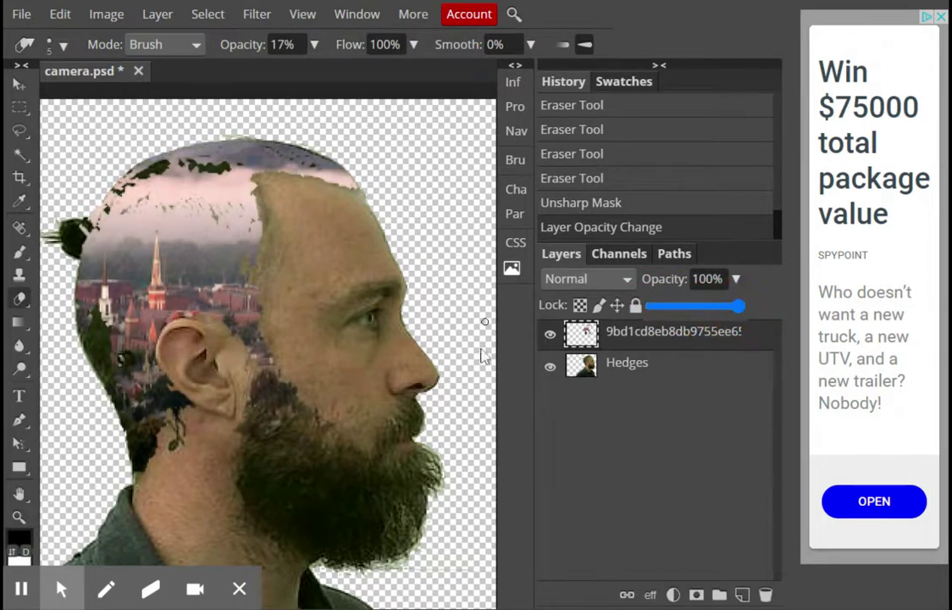
click(17, 301)
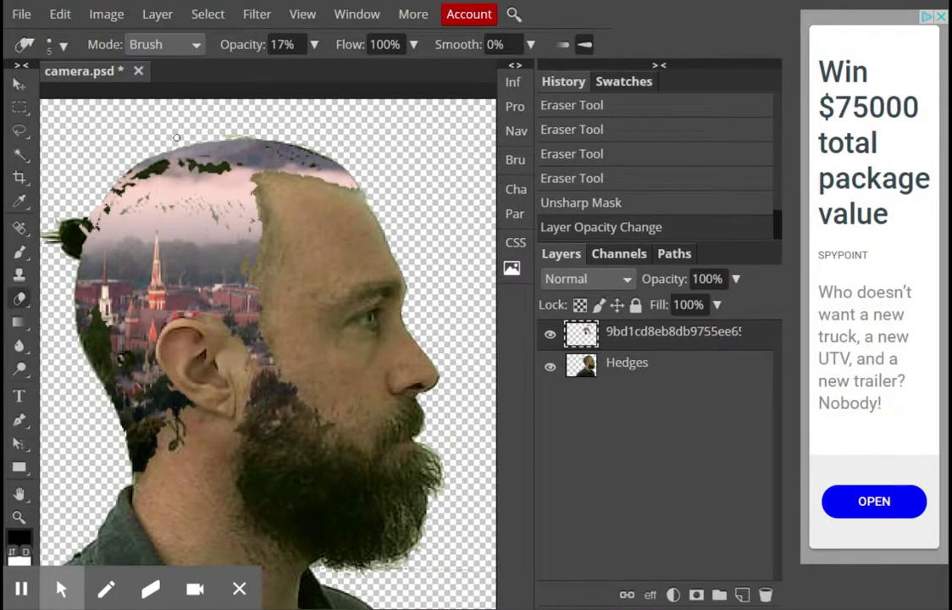
click(59, 44)
click(205, 211)
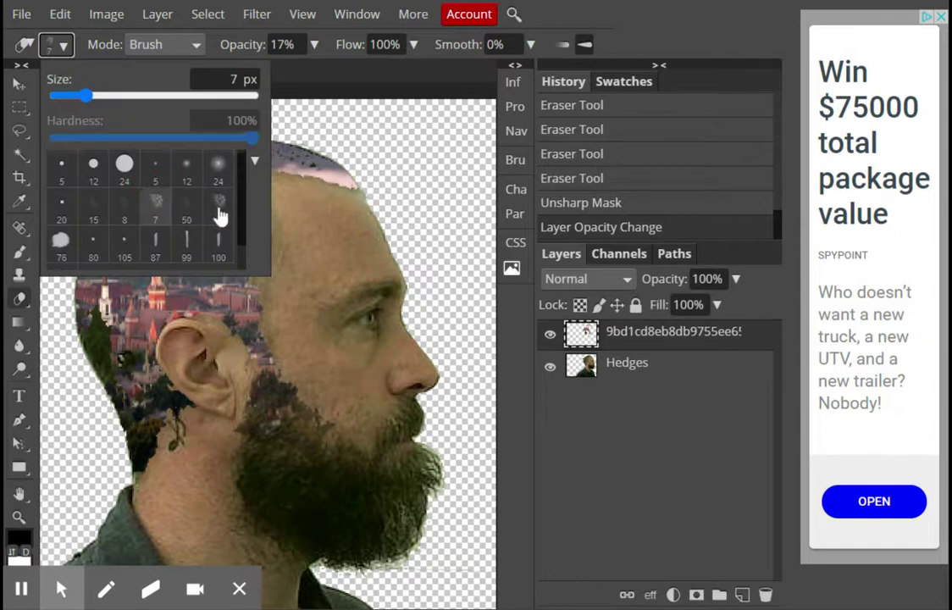
key(bracketright)
key(bracketright)
key(bracketright)
key(bracketright)
key(bracketright)
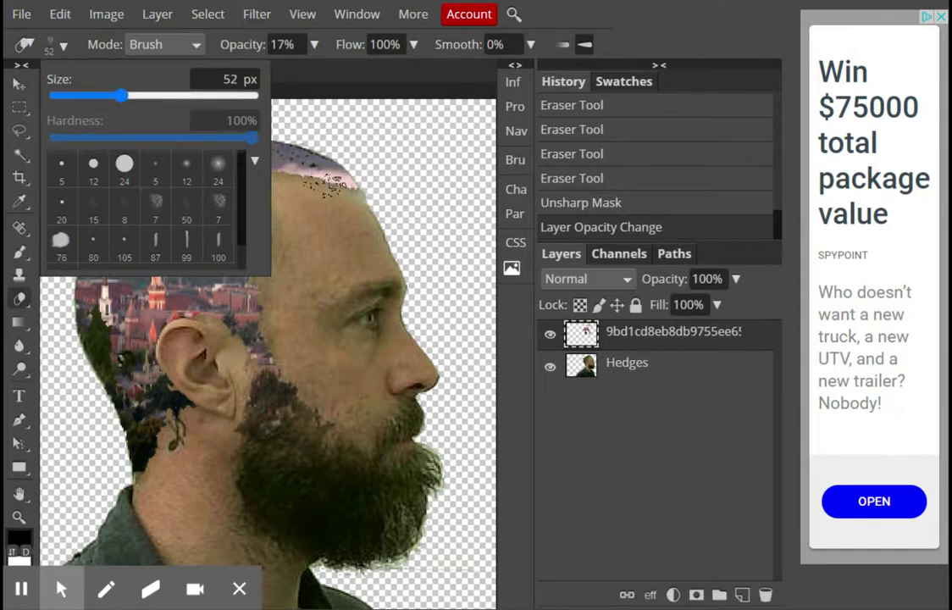
- Use the 24 px hard round Eraser tip at 17% opacity to fade the town's tip at the front hairline
click(127, 167)
click(347, 195)
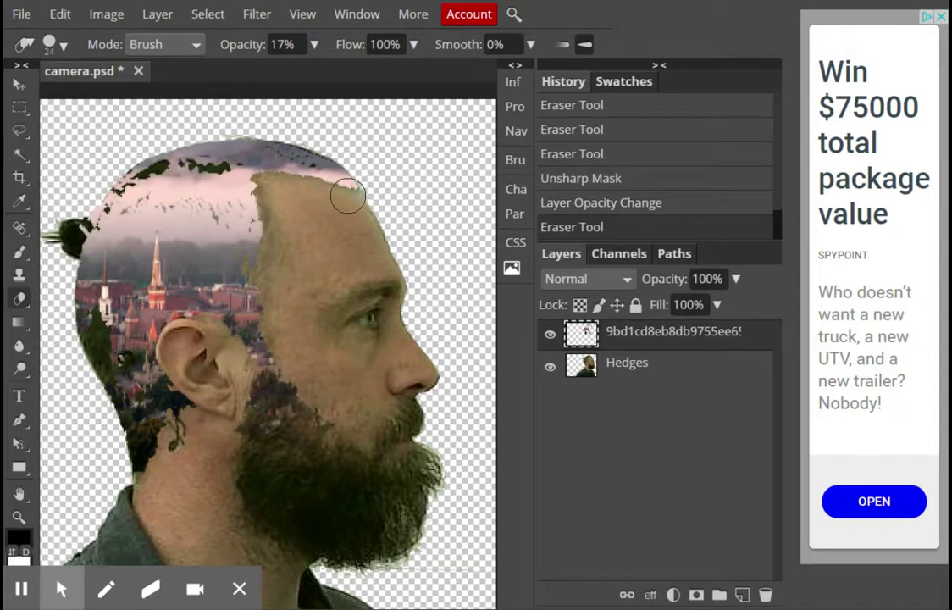
double_click(346, 191)
mouse_move(349, 193)
mouse_down()
mouse_move(287, 185)
mouse_move(341, 205)
mouse_move(352, 193)
mouse_up()
- Raise the Eraser opacity to 45% and soften the town's edge along the hairline above the forehead
click(283, 44)
click(314, 44)
click(270, 76)
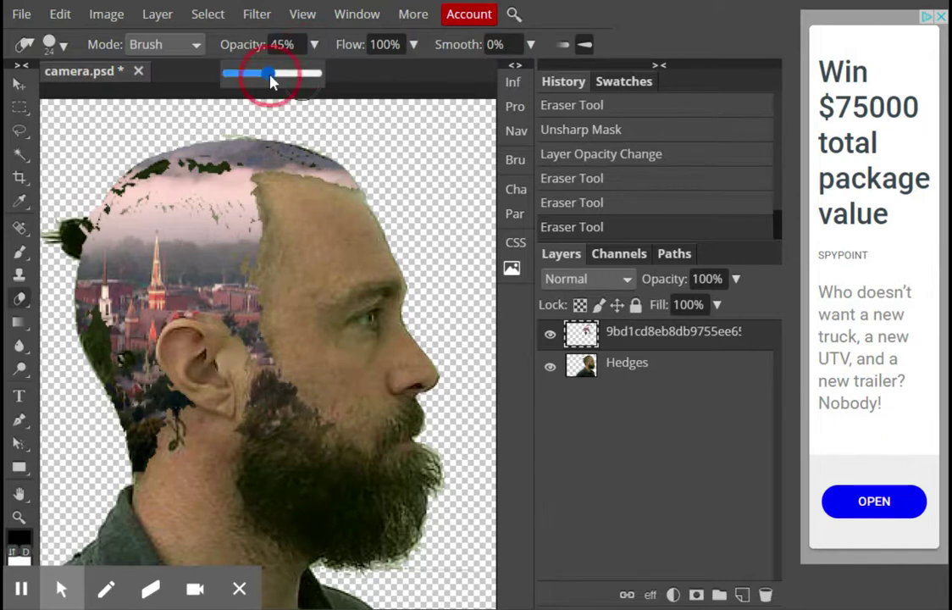
click(269, 187)
mouse_move(269, 186)
mouse_down()
mouse_move(276, 174)
mouse_move(330, 193)
mouse_move(345, 176)
mouse_up()
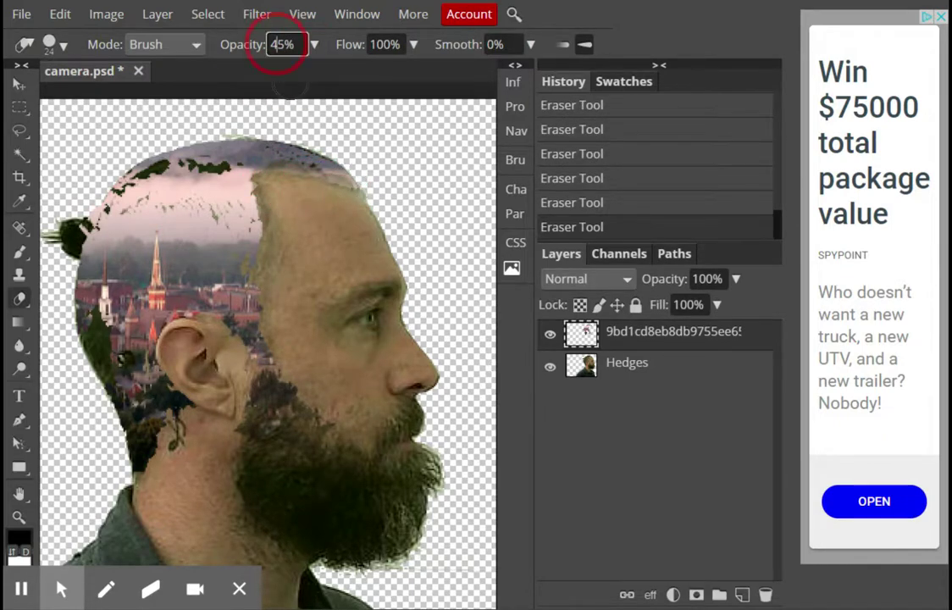
- Lower the Eraser opacity to 24% and blend the town's edge along the hairline and temple
click(314, 44)
drag(268, 74, 250, 80)
mouse_move(296, 186)
mouse_down()
mouse_move(334, 174)
mouse_move(322, 174)
mouse_move(330, 159)
mouse_move(257, 184)
mouse_move(272, 254)
mouse_move(259, 197)
mouse_move(276, 218)
mouse_move(260, 339)
mouse_move(311, 343)
mouse_up()
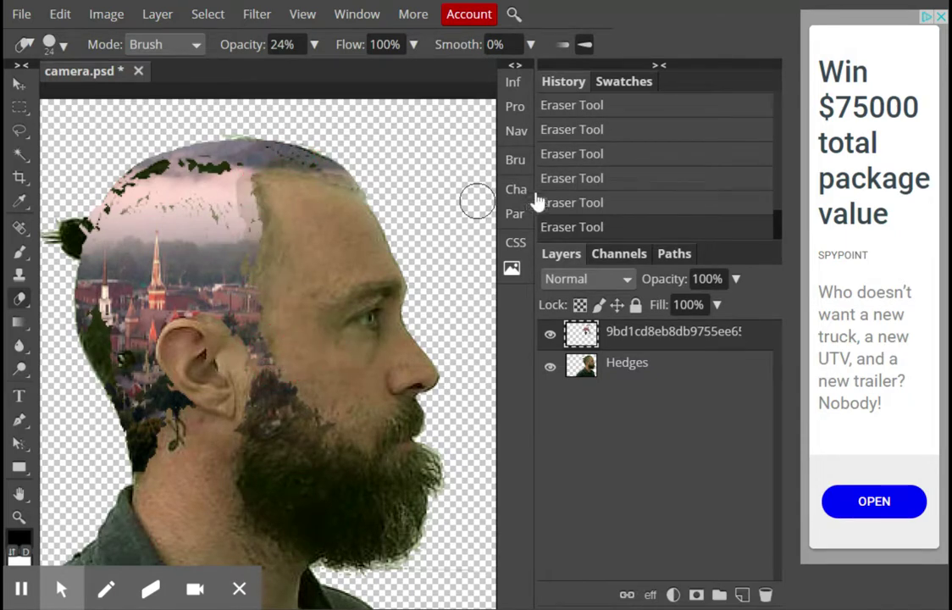
- Zoom out to examine the whole portrait with the blended town layer
click(516, 139)
drag(319, 297, 325, 303)
click(521, 138)
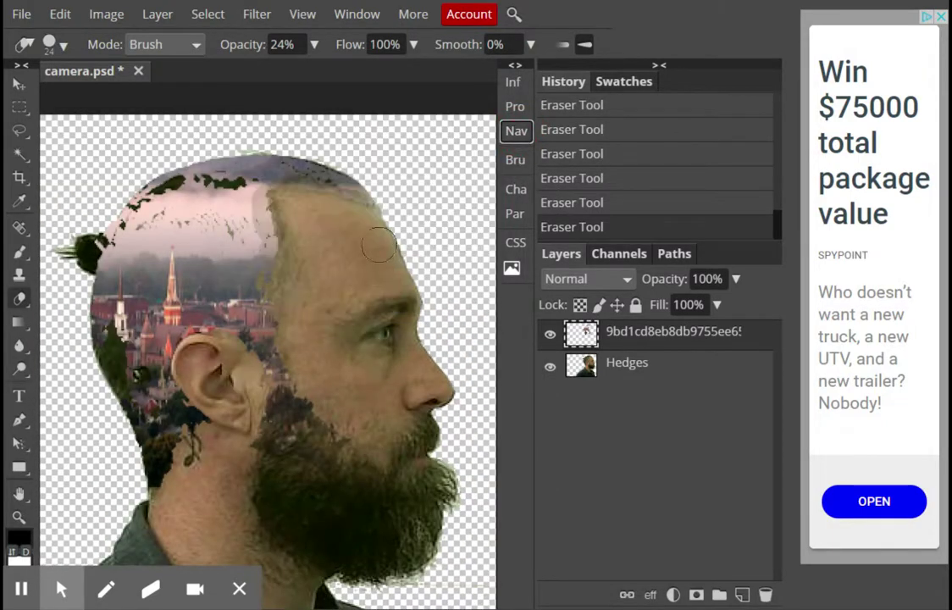
click(519, 139)
drag(330, 298, 318, 300)
click(518, 138)
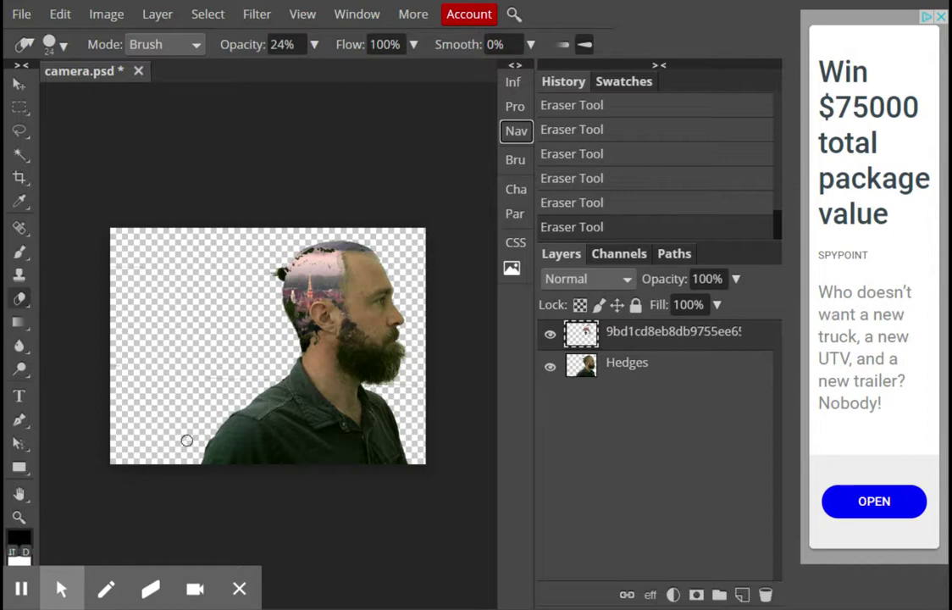
click(21, 588)
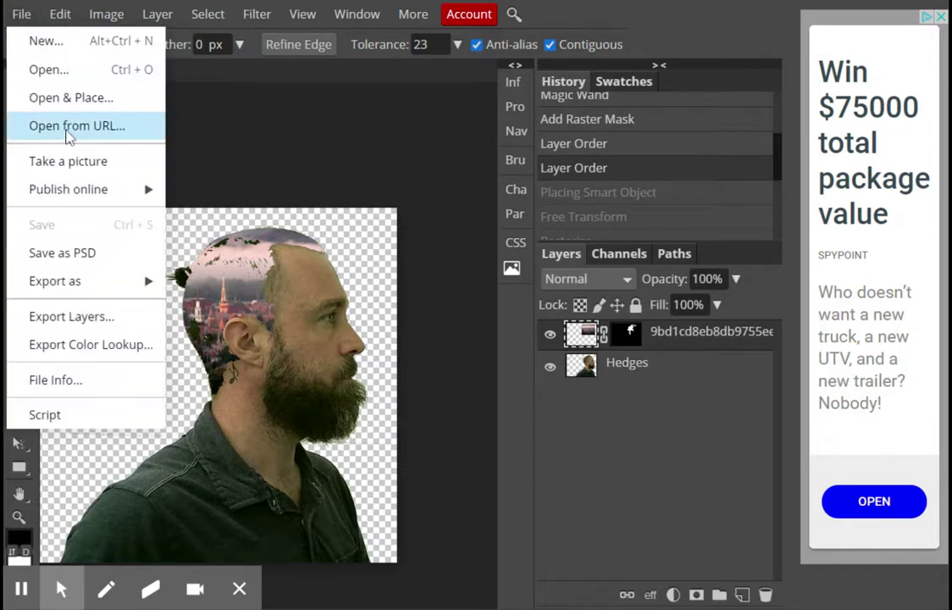
- Place the suede dice bag image from its copied web address into the current project
click(71, 127)
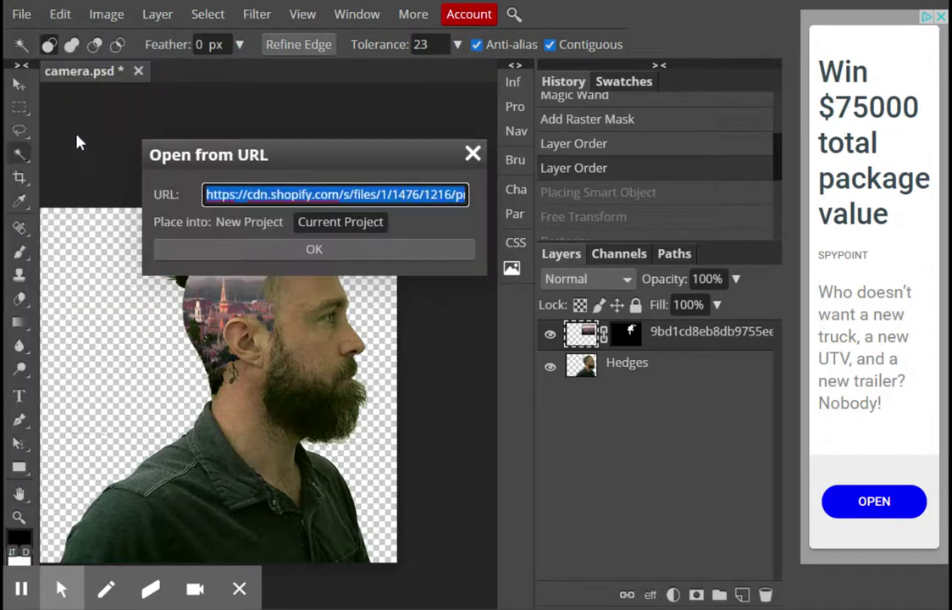
key(BackSpace)
key(ctrl+v)
click(323, 251)
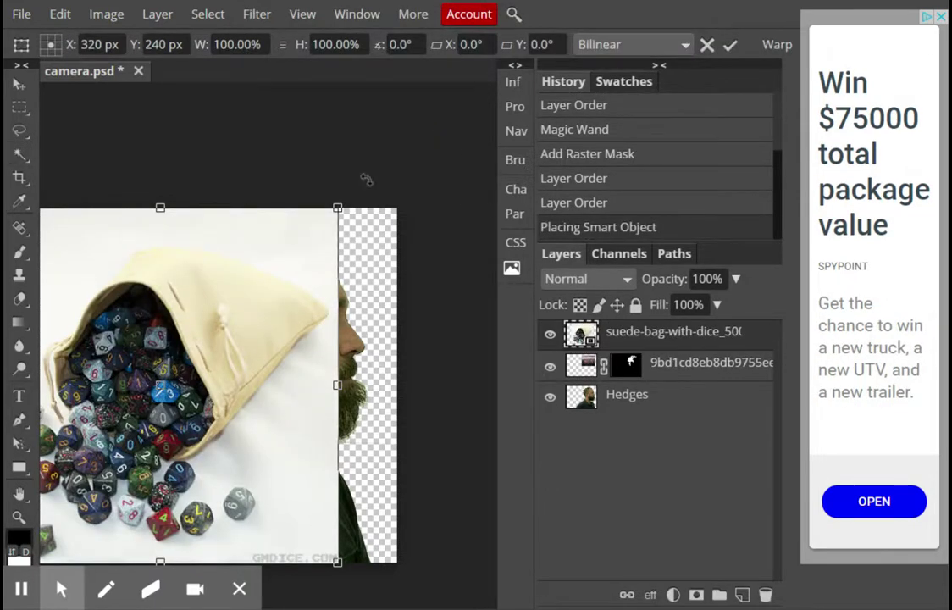
- Scale the dice bag image to about 84% width and 71% height, position it over the man and rasterize its layer
drag(248, 305, 293, 306)
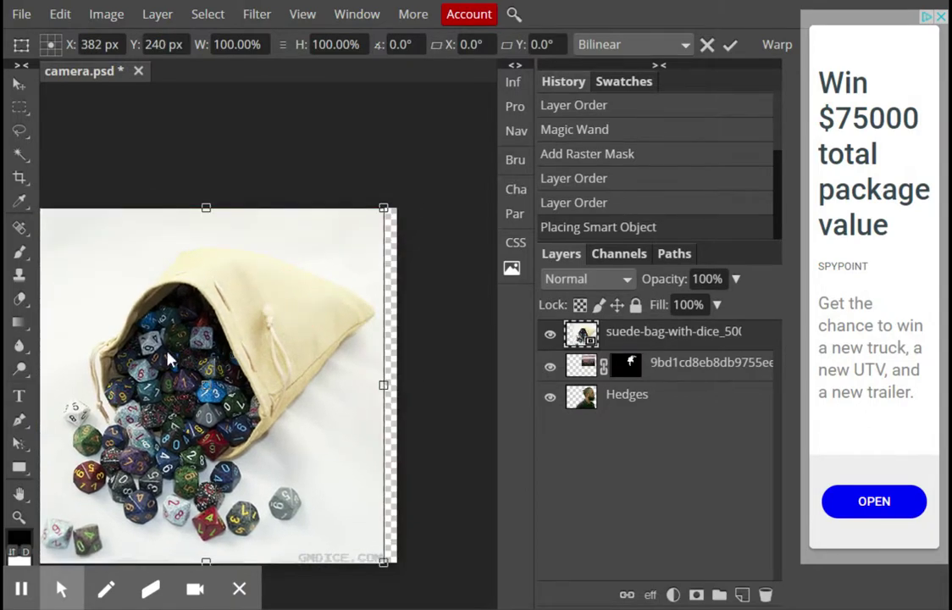
drag(383, 208, 322, 308)
drag(254, 381, 210, 363)
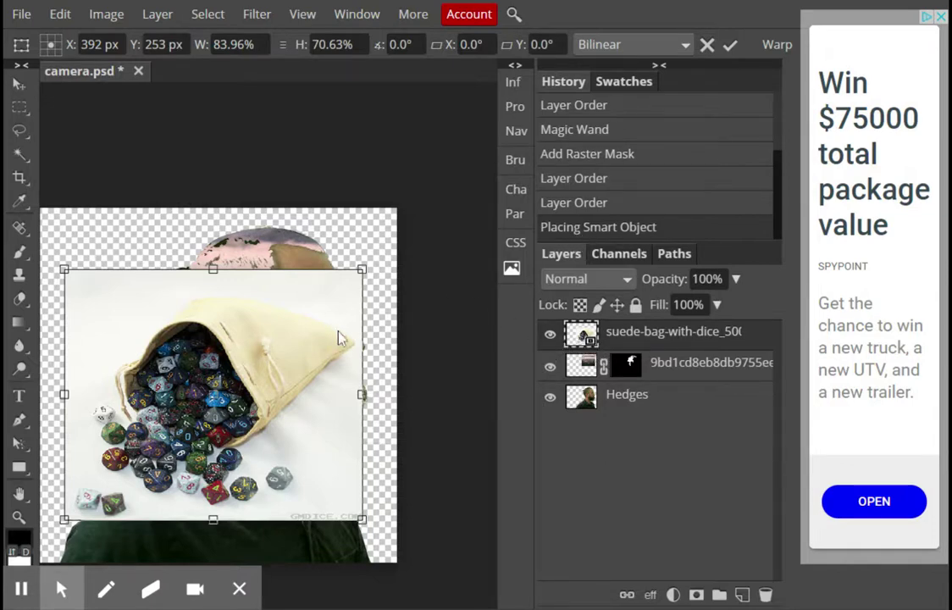
right_click(629, 337)
click(691, 304)
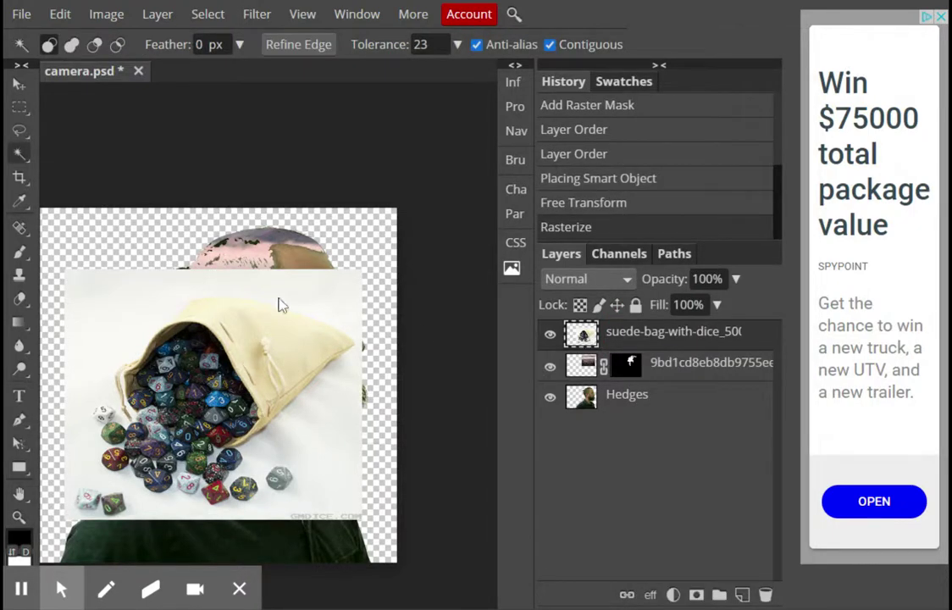
- Delete the white background and leftover white patches around the dice bag using the Magic Wand at tolerance 23
click(19, 153)
click(119, 275)
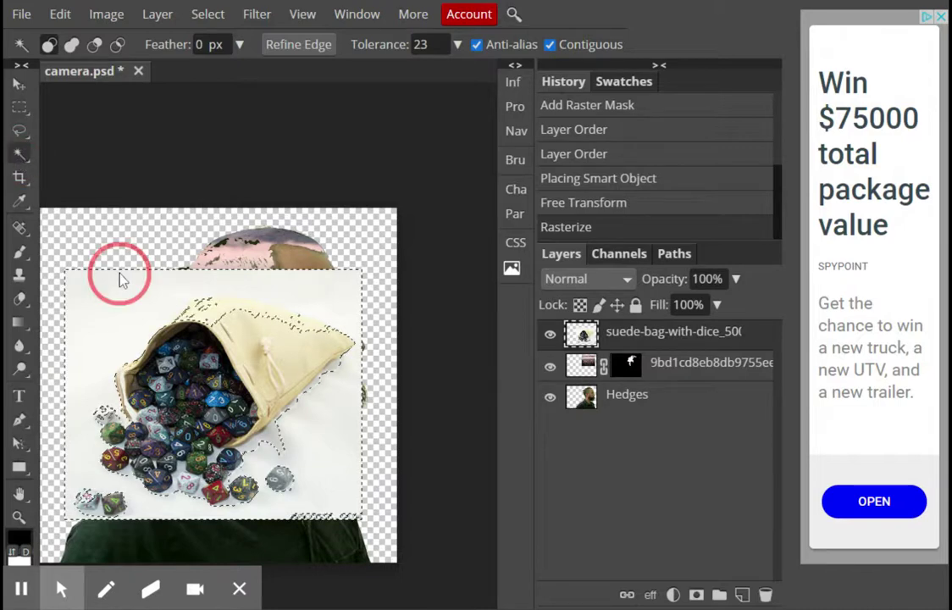
key(Delete)
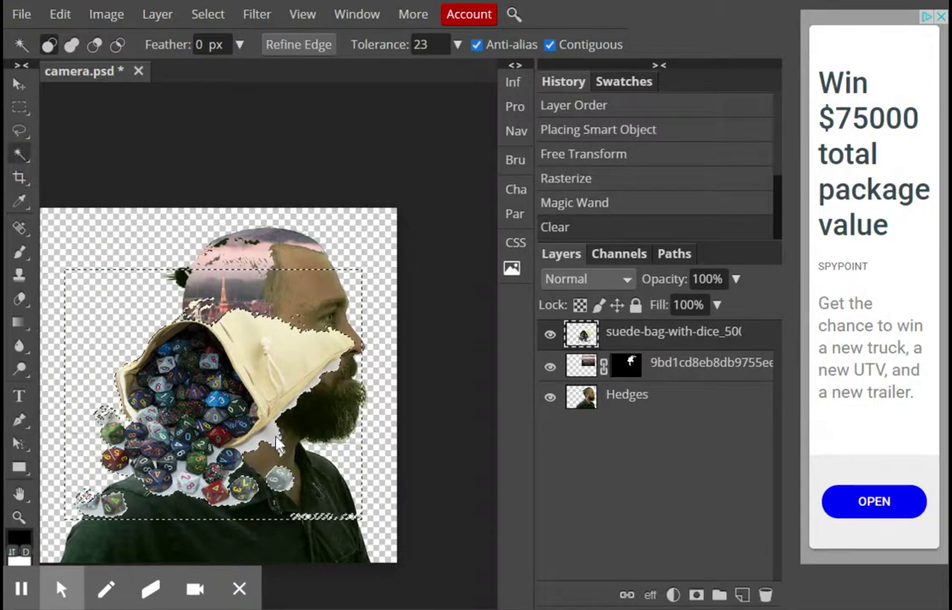
click(275, 444)
key(Delete)
click(202, 500)
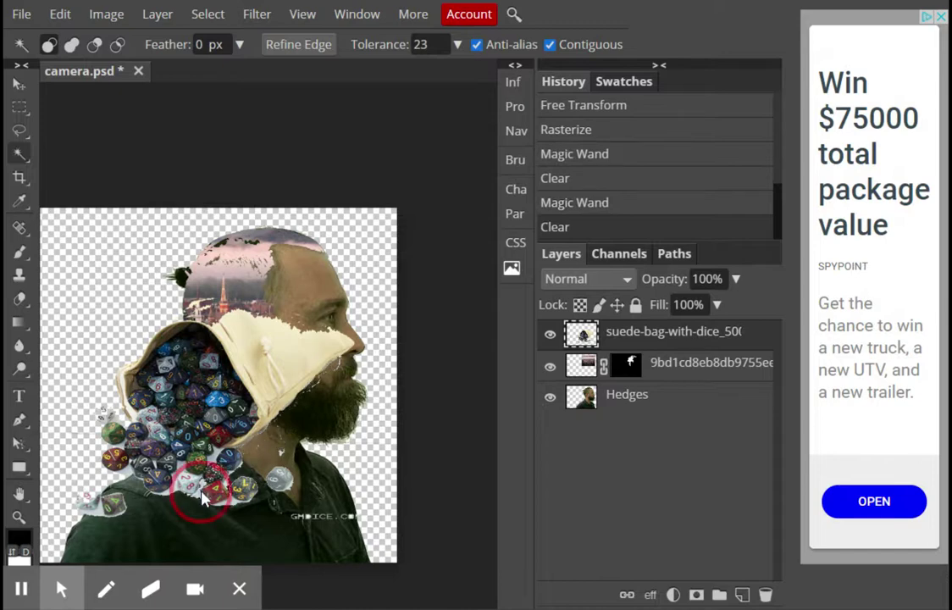
key(Delete)
click(203, 442)
key(Delete)
- Delete the cream suede areas over the face and at the outer side of the dice bag with the Magic Wand
click(262, 351)
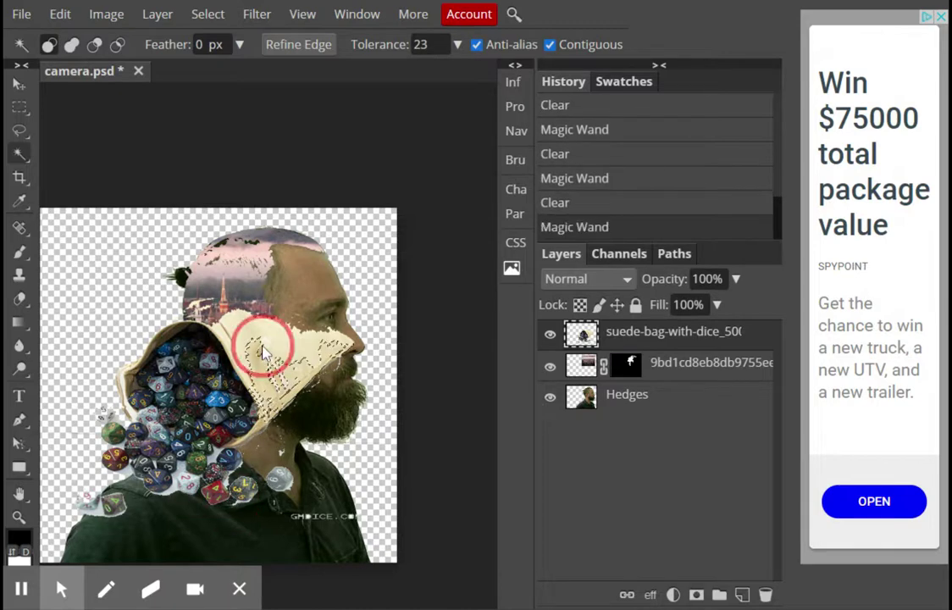
key(Delete)
click(249, 330)
key(Delete)
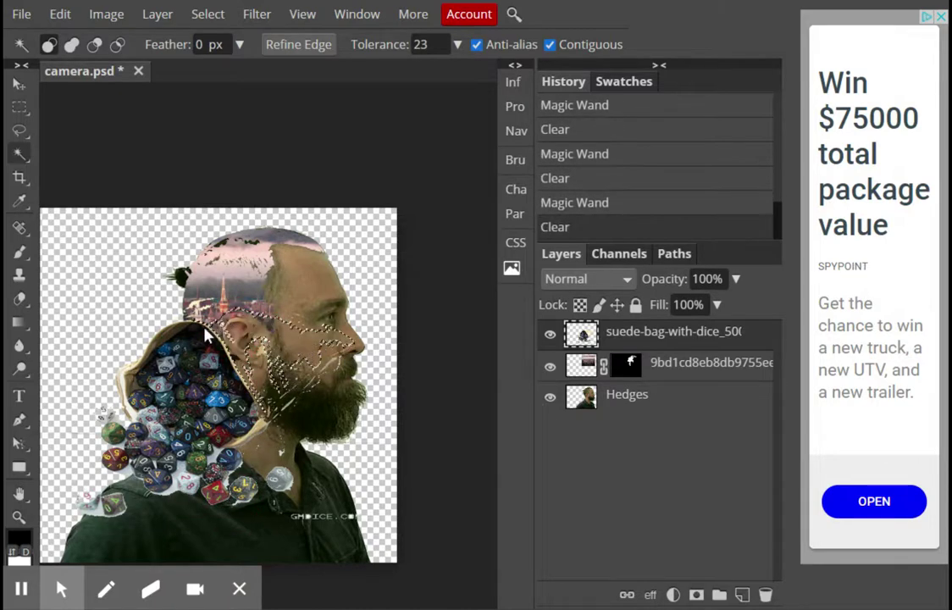
click(121, 378)
key(Delete)
- Select and clear a remaining sliver along the bag opening's rim near the ear with the Magic Wand
click(177, 331)
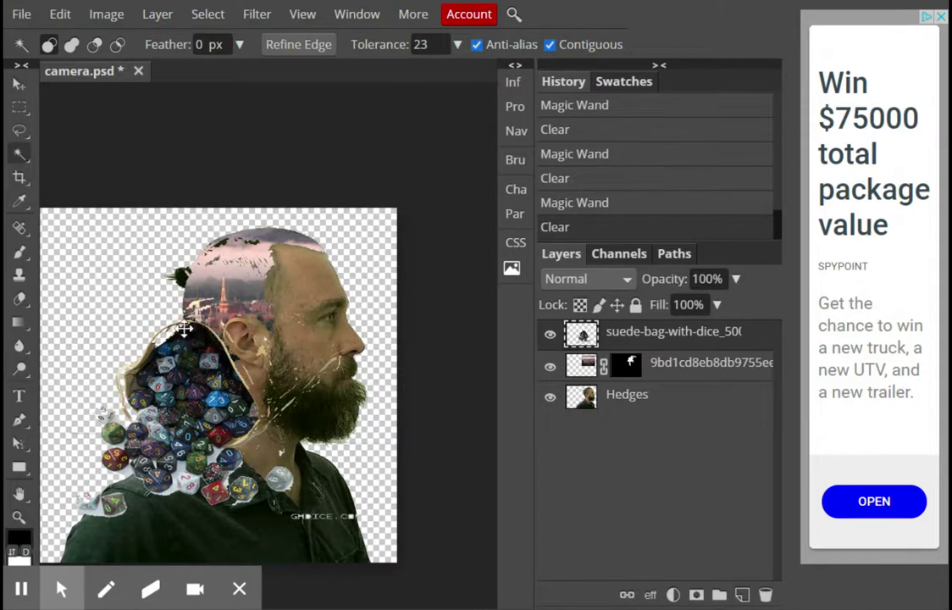
key(ctrl+d)
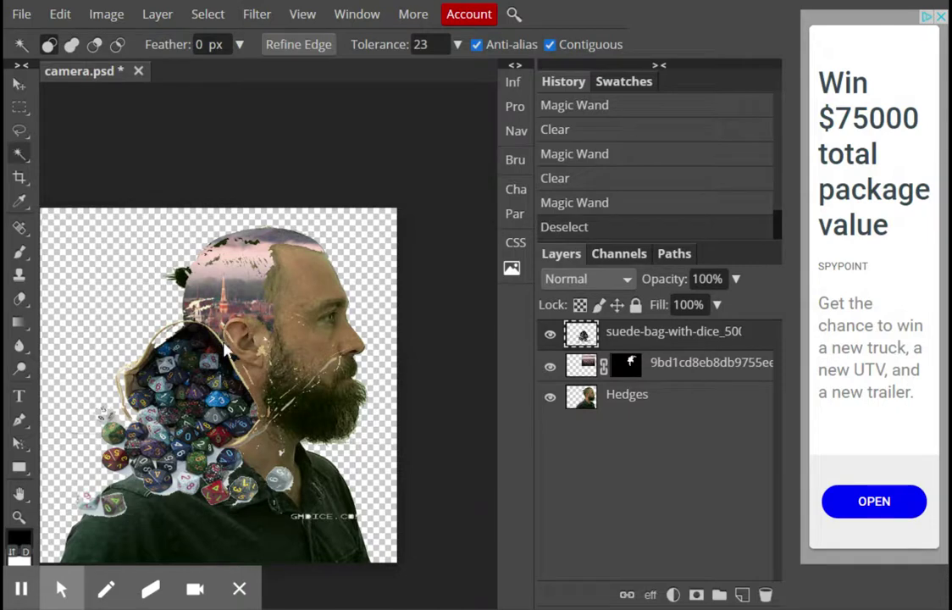
click(222, 346)
key(ctrl+d)
double_click(228, 355)
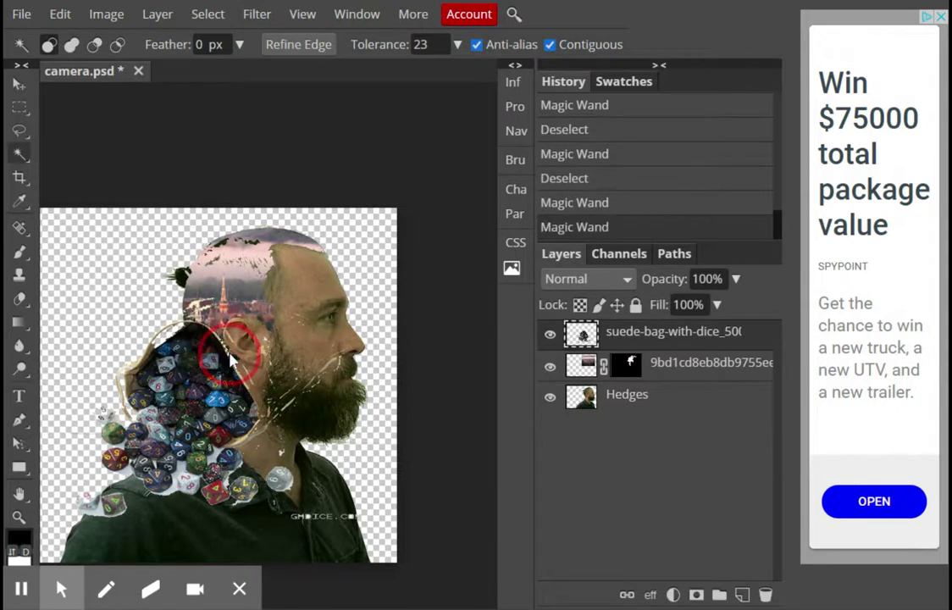
key(Delete)
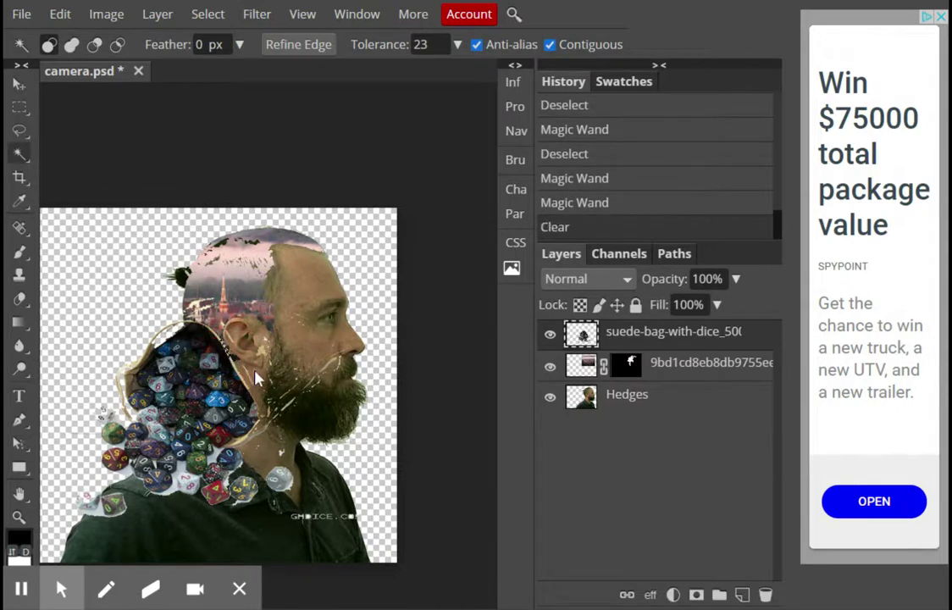
- Outline the leftover rim at the bag's outer side with the Polygonal Lasso and delete it
click(19, 132)
mouse_move(114, 390)
mouse_down()
mouse_move(134, 389)
mouse_move(177, 339)
mouse_move(214, 343)
mouse_move(248, 390)
mouse_move(253, 414)
mouse_move(258, 466)
mouse_move(241, 509)
mouse_move(374, 433)
mouse_move(85, 423)
mouse_move(84, 413)
mouse_move(243, 312)
mouse_move(199, 259)
mouse_up()
drag(21, 132, 75, 164)
click(116, 289)
click(110, 411)
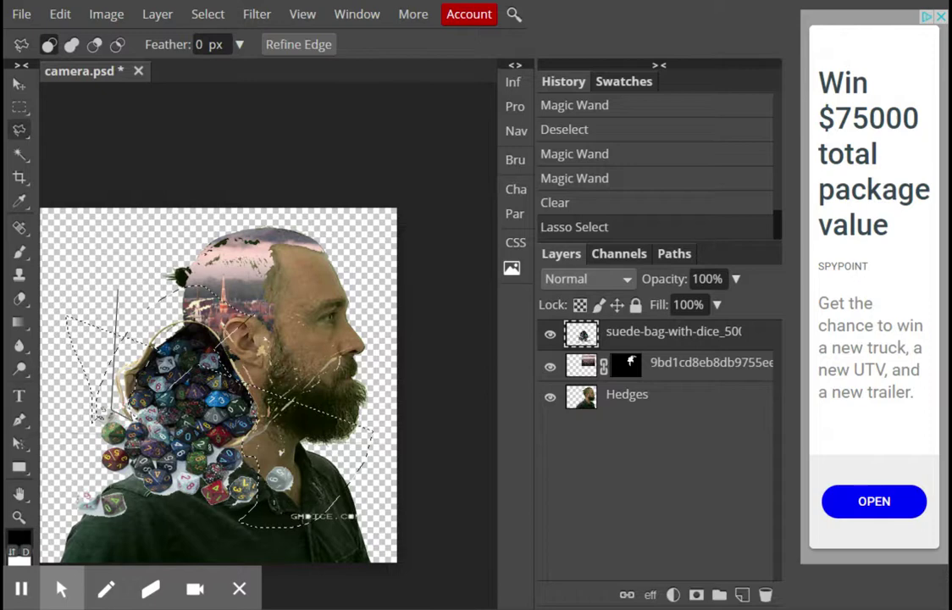
click(135, 371)
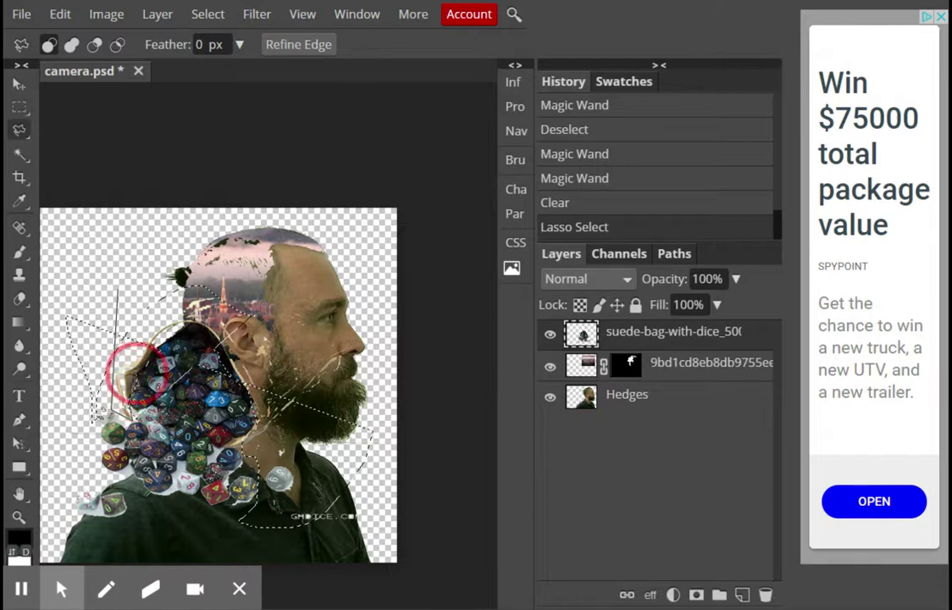
click(155, 330)
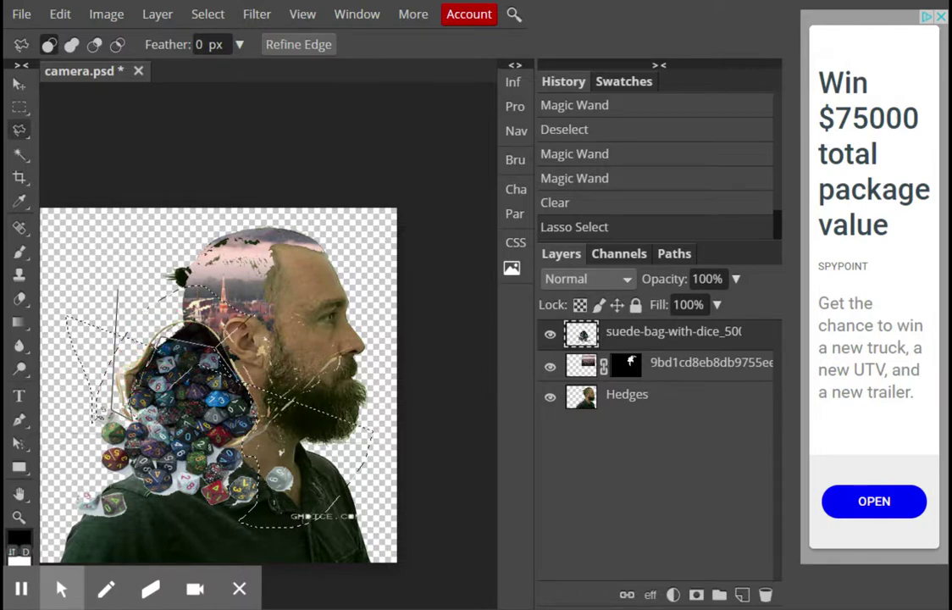
double_click(154, 330)
key(Delete)
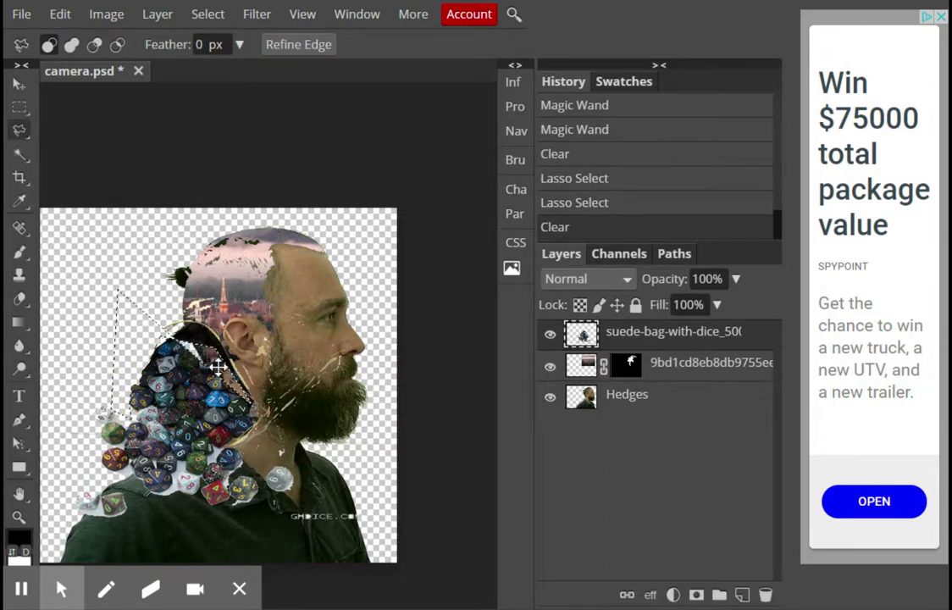
- Delete the bag remnants over the head, face and neck with a polygonal lasso selection, then clear the selection
click(138, 314)
click(189, 242)
click(383, 296)
click(348, 499)
click(240, 442)
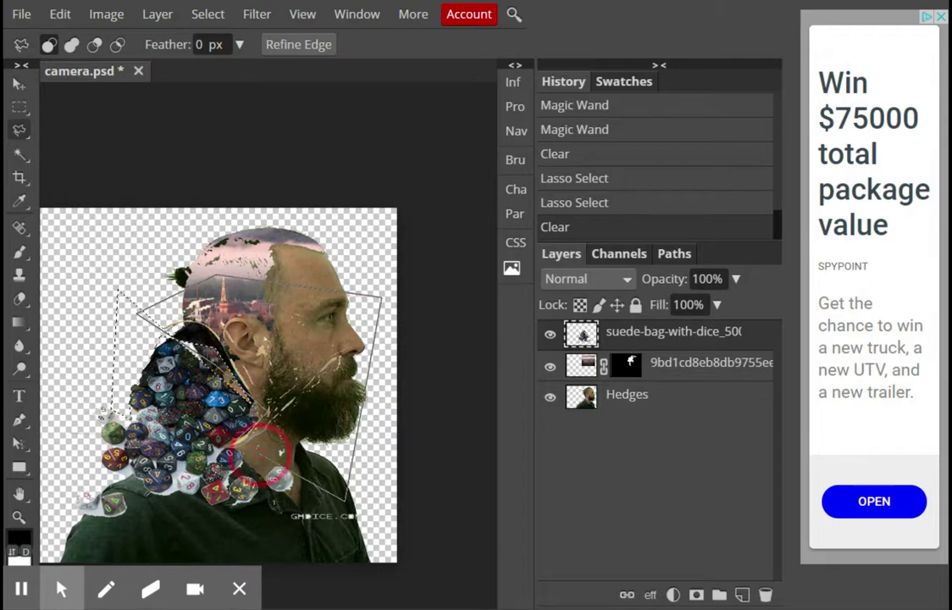
double_click(219, 391)
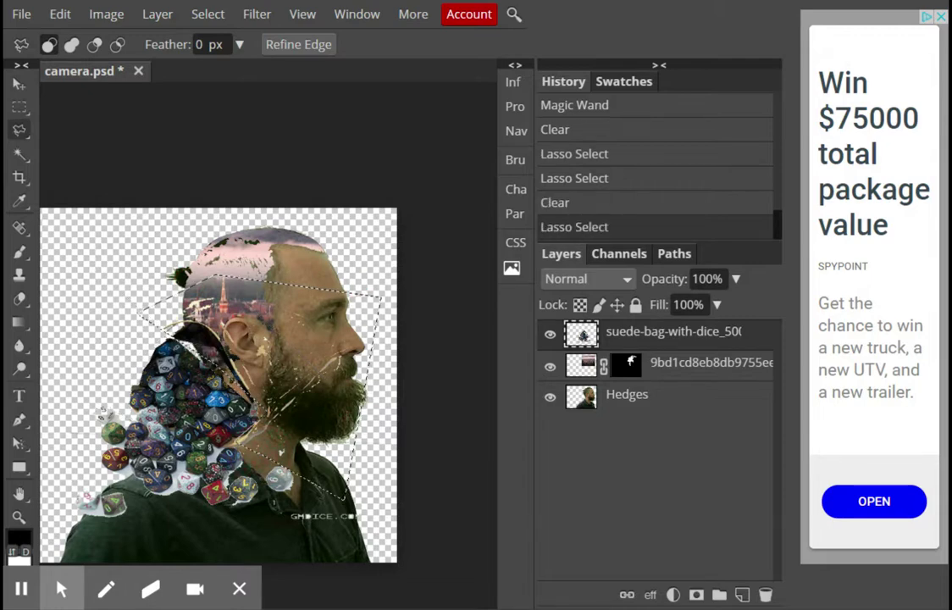
key(Delete)
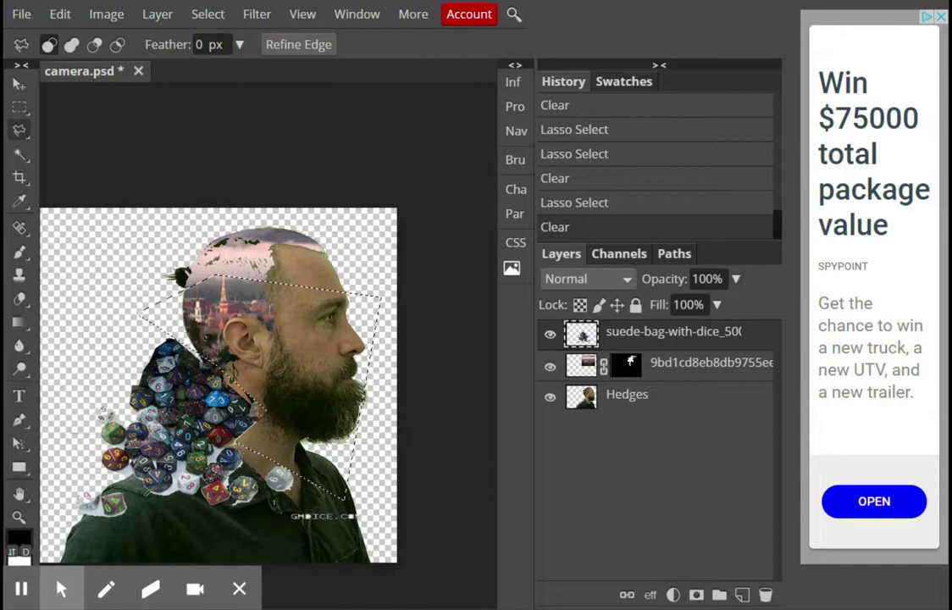
key(ctrl+d)
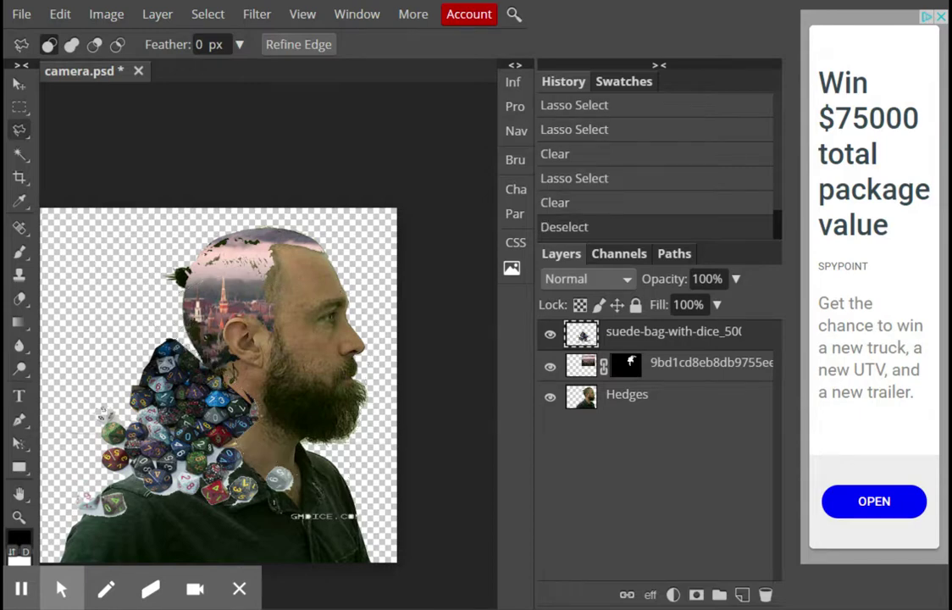
- Scale the dice to 134.25% width and 138.99% height, rotate them 11.6° and position them over the man's shoulder
click(19, 84)
drag(197, 442, 179, 416)
click(19, 107)
drag(66, 271, 362, 559)
right_click(216, 398)
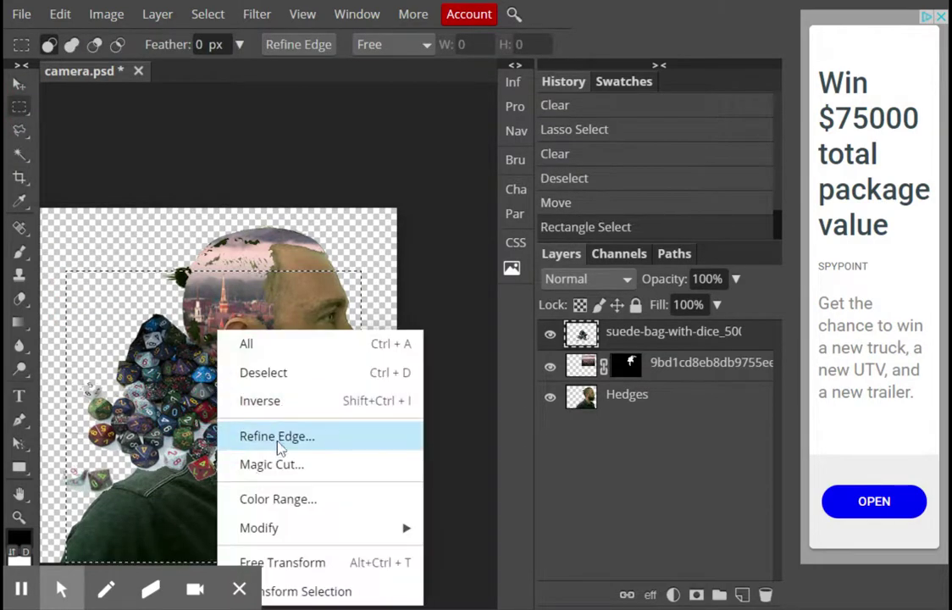
click(300, 562)
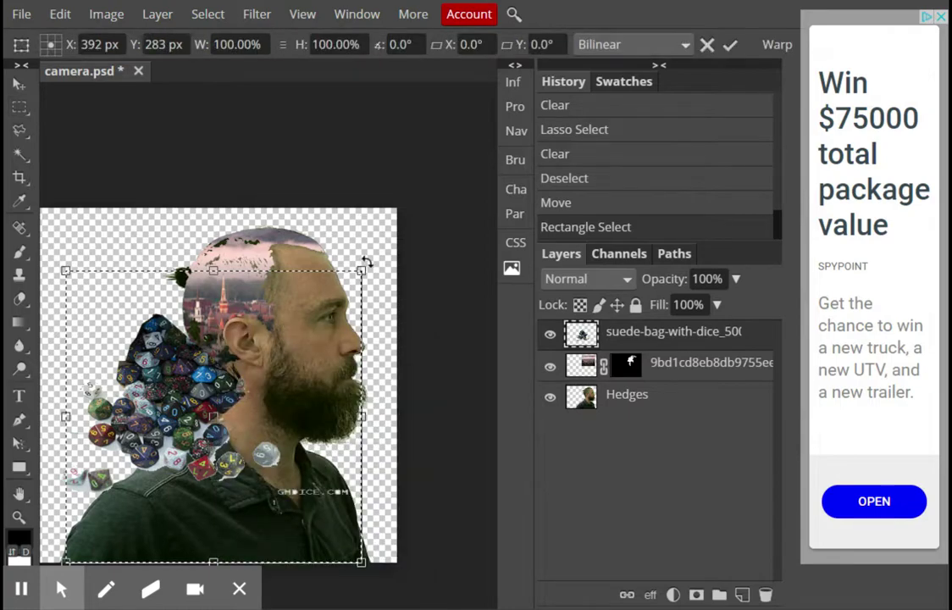
drag(361, 274, 463, 158)
drag(262, 345, 210, 506)
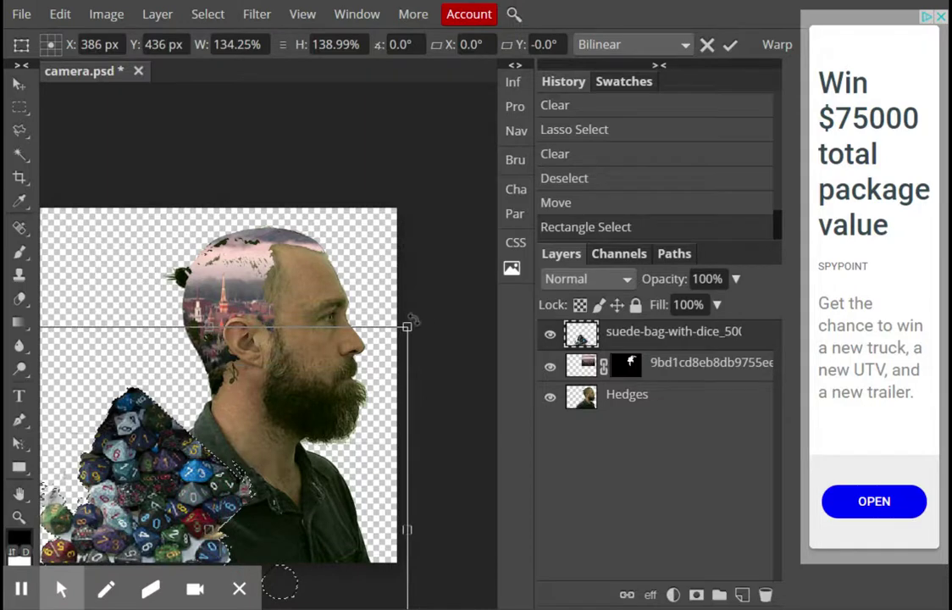
drag(418, 313, 444, 371)
drag(205, 440, 225, 452)
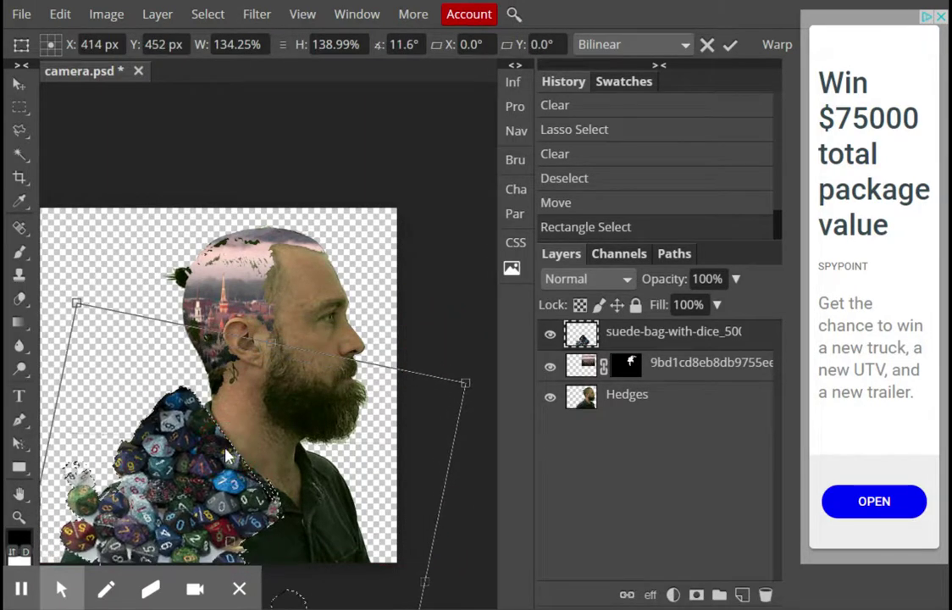
key(Return)
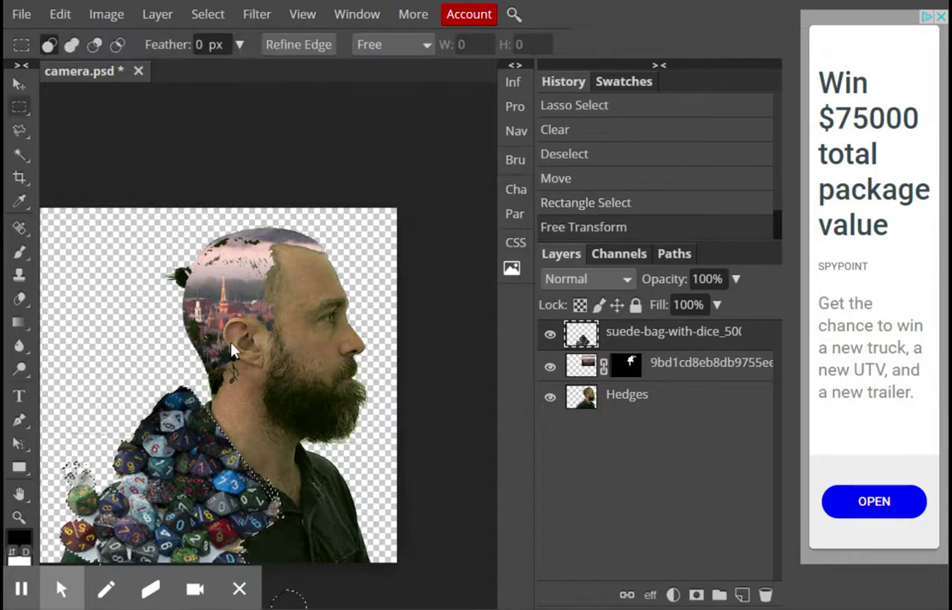
- Hide the dice layer and select the lighter shirt areas on the Hedges layer with the Magic Wand at tolerance 23
click(550, 334)
click(624, 398)
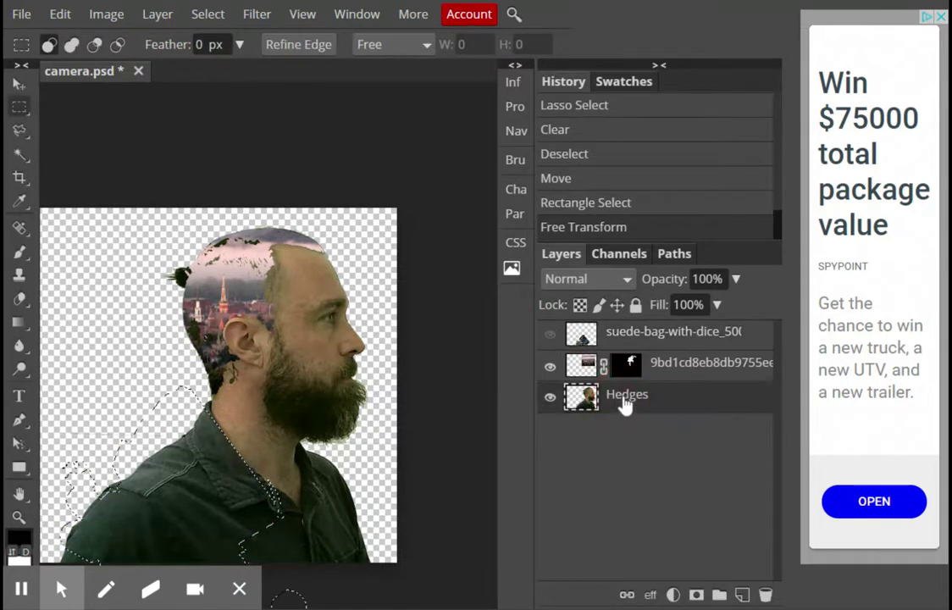
click(19, 156)
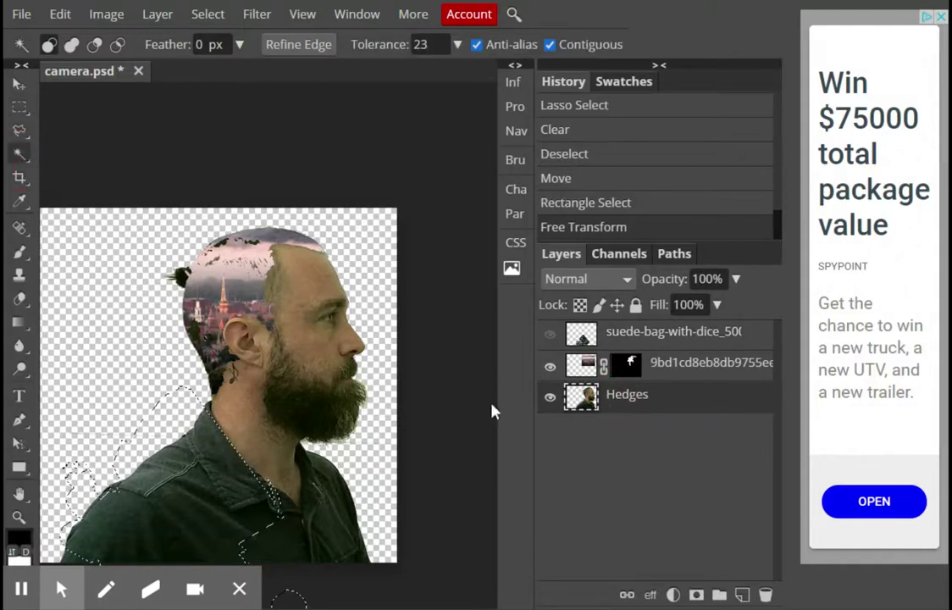
click(99, 151)
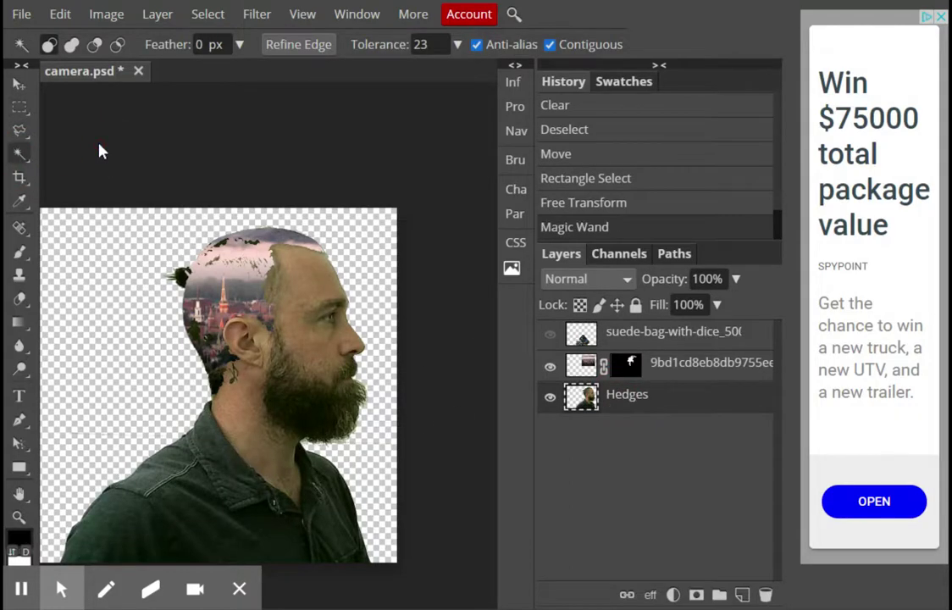
click(123, 517)
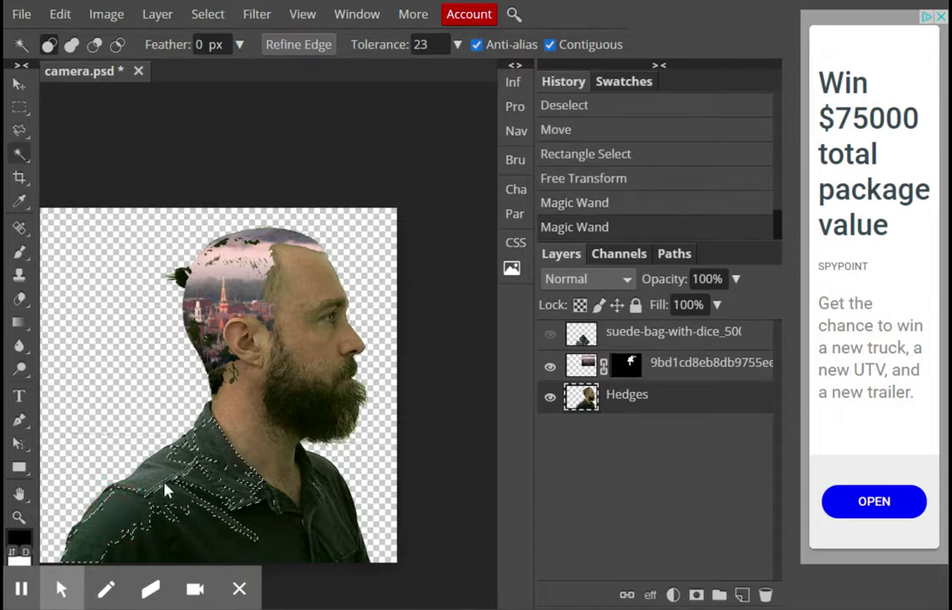
click(154, 491)
click(202, 482)
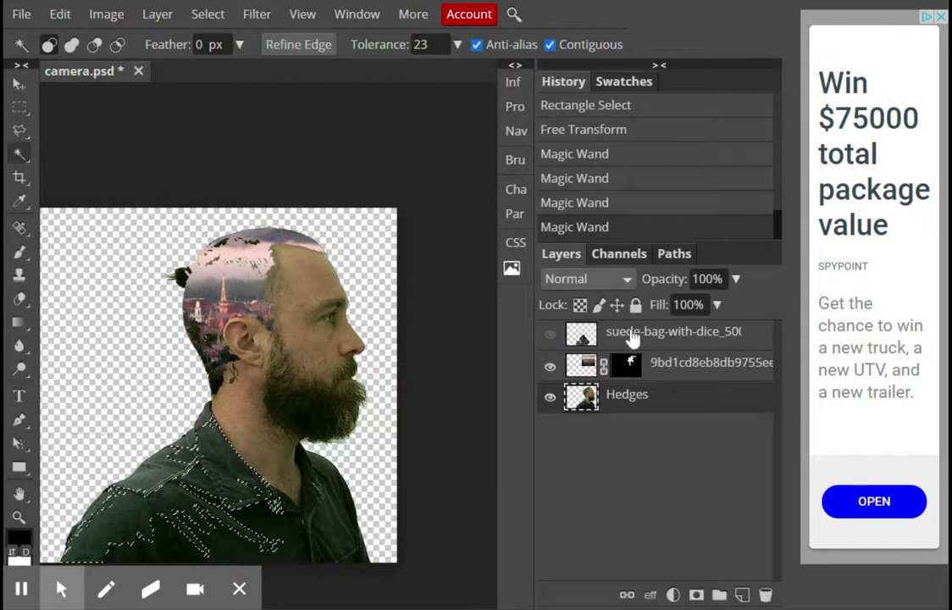
- Try a raster mask from the shirt selection on the visible dice layer, then undo the mask
click(550, 335)
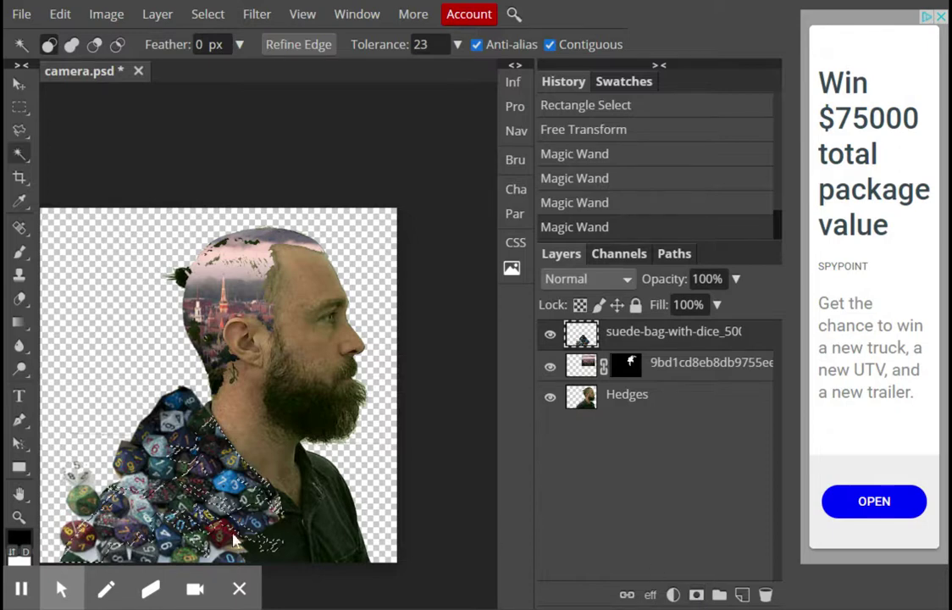
click(696, 595)
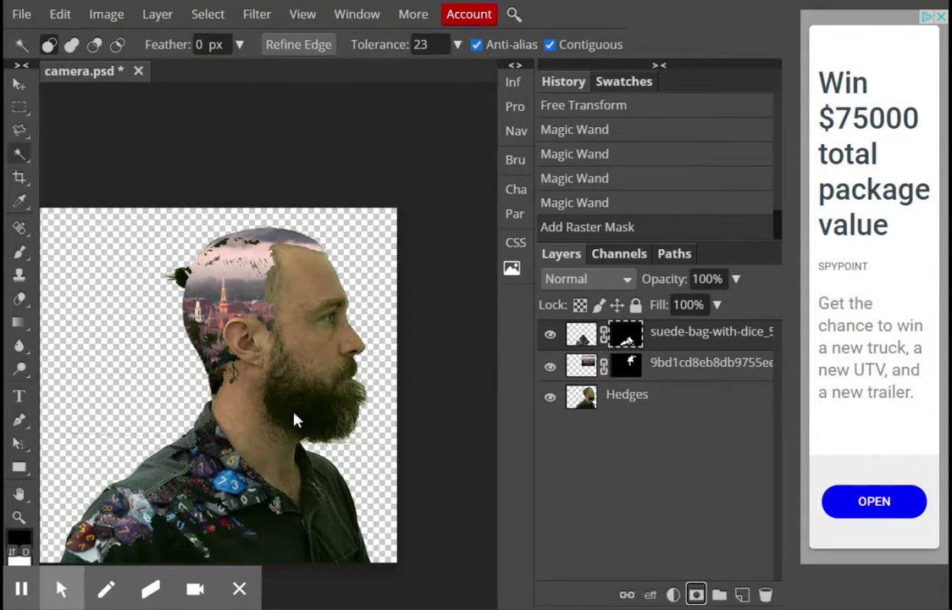
click(579, 211)
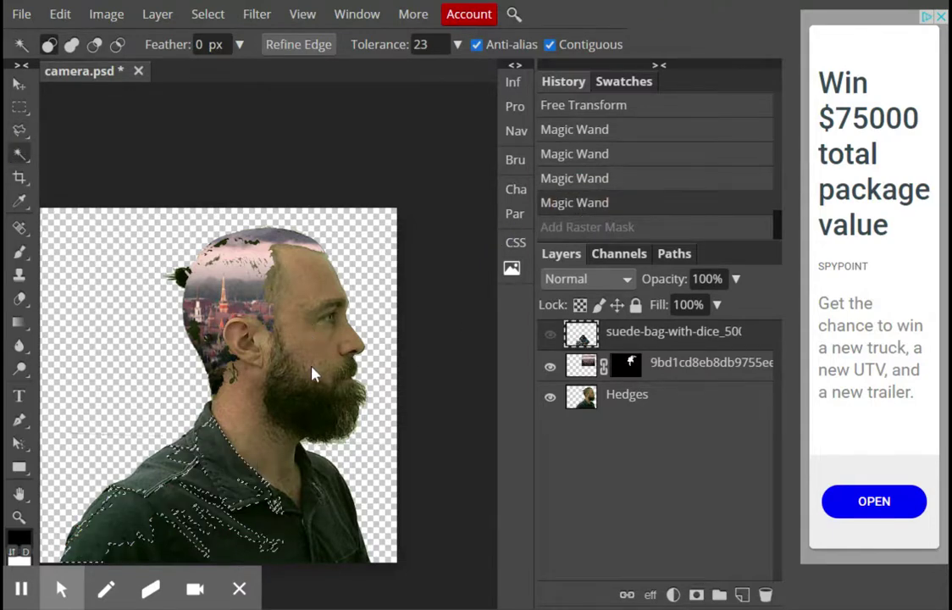
- Select the man's beard on the Hedges layer with the Magic Wand
click(325, 421)
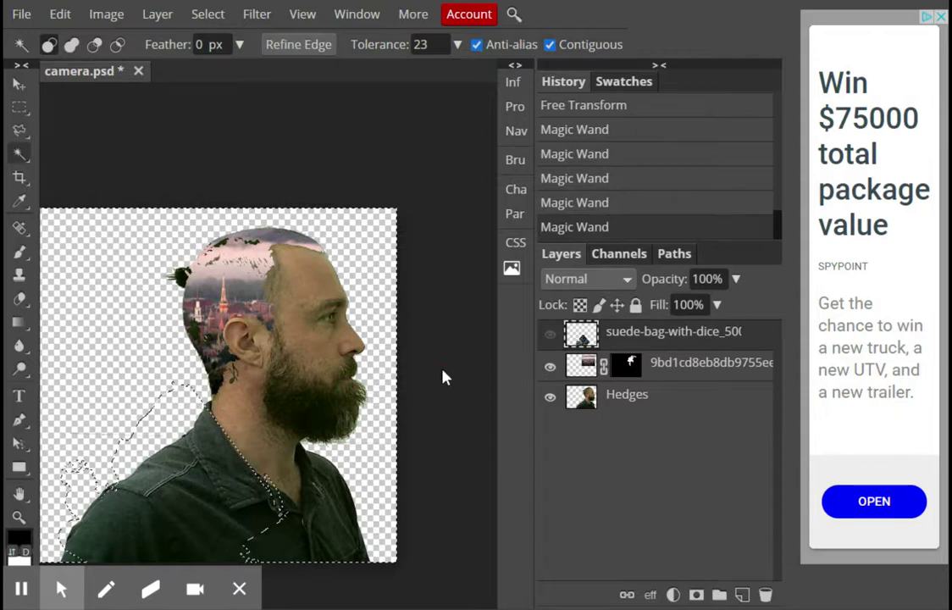
click(624, 400)
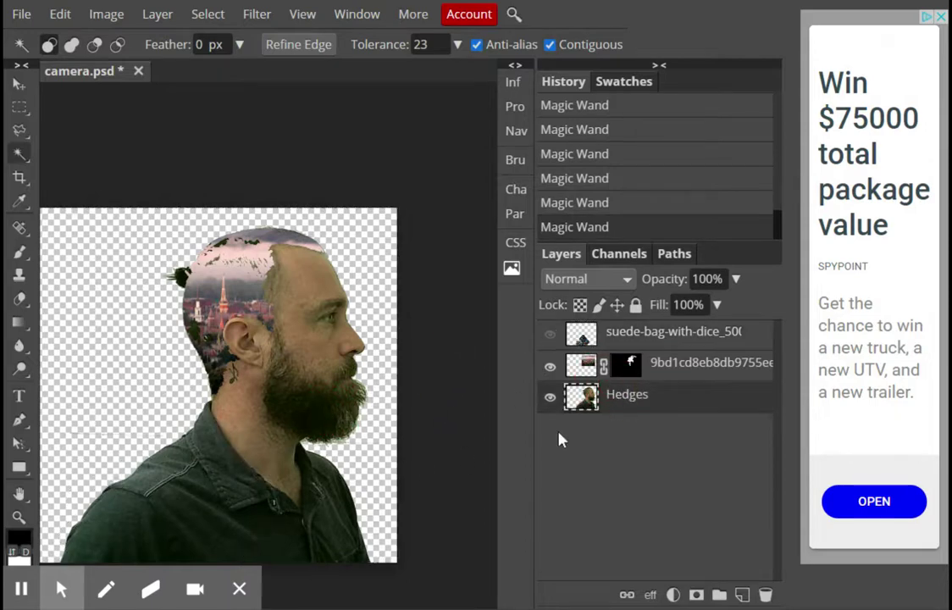
click(257, 445)
click(286, 464)
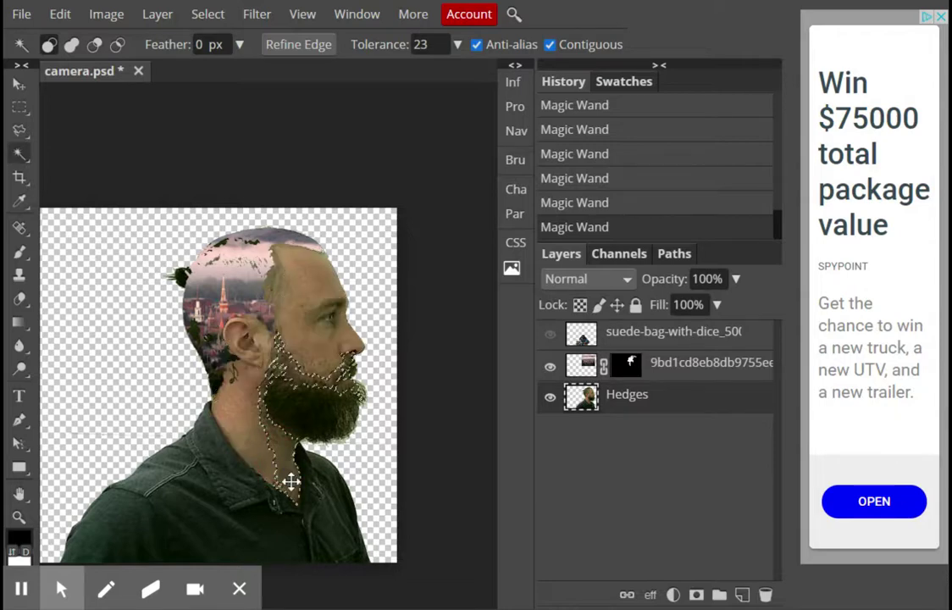
click(319, 419)
click(331, 405)
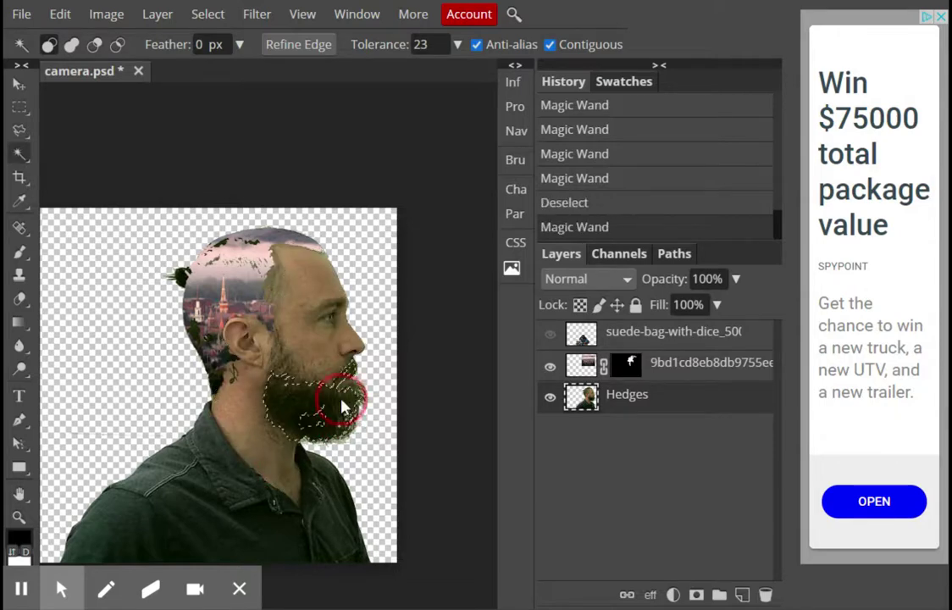
- Show the dice layer, move the dice over the beard and add a raster mask from the beard selection
click(550, 334)
click(631, 336)
click(19, 84)
drag(188, 448, 315, 423)
click(696, 596)
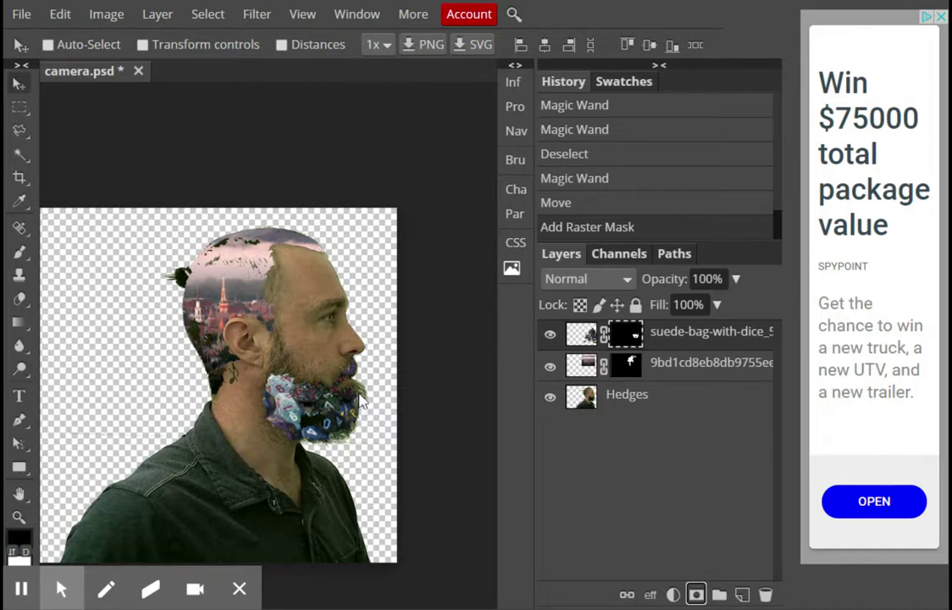
- Revert the history to the shirt selection made before the dice masks and switch back to the Magic Wand
click(569, 205)
click(569, 178)
click(584, 155)
click(595, 146)
click(596, 127)
scroll(614, 186, up, 3)
click(603, 202)
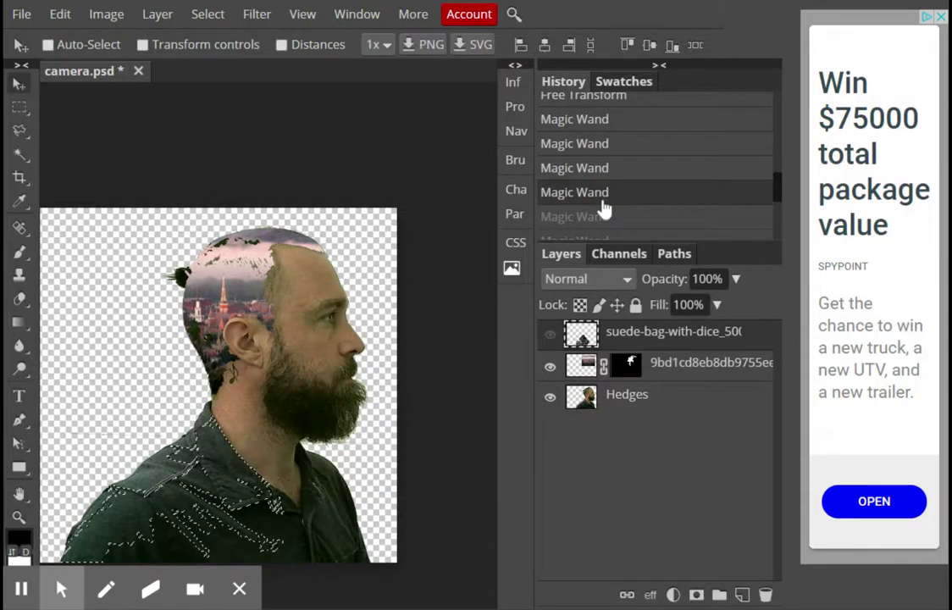
click(610, 161)
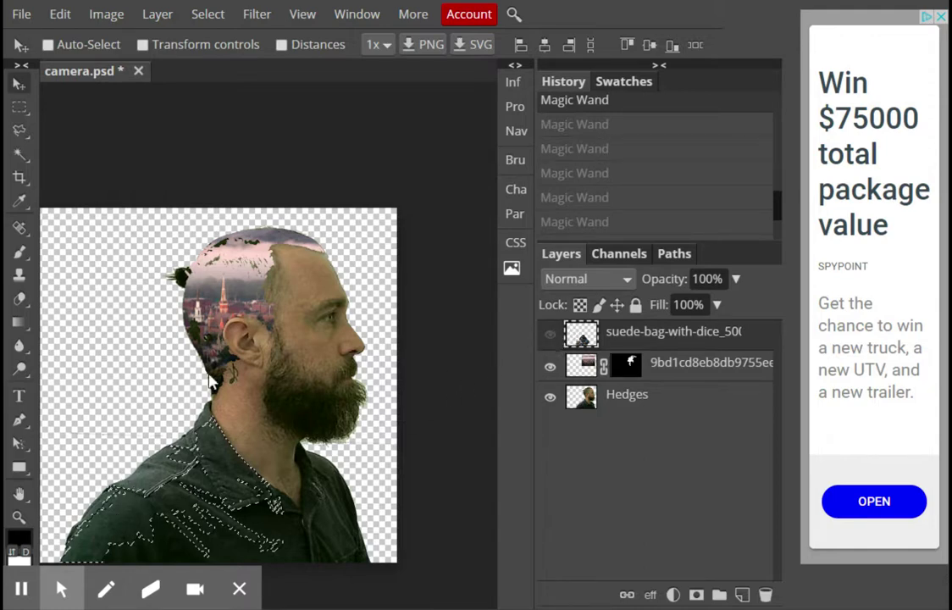
click(21, 155)
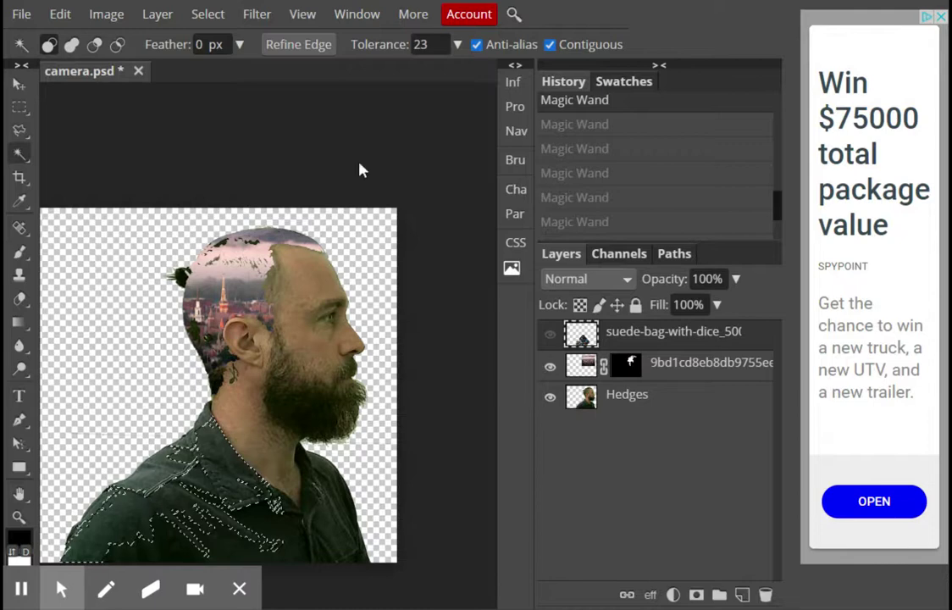
- Show the dice layer and add a raster mask from the shirt selection
click(550, 336)
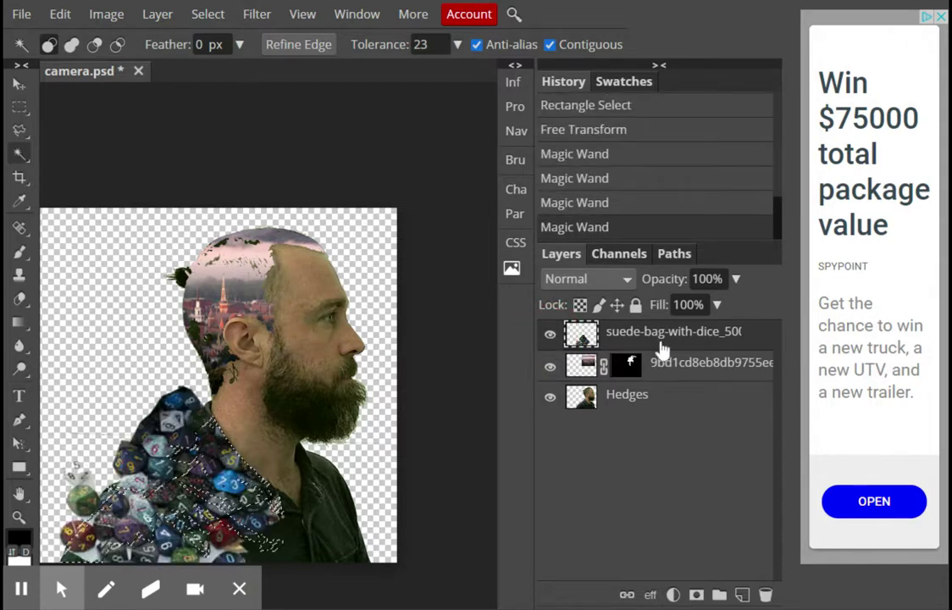
click(695, 594)
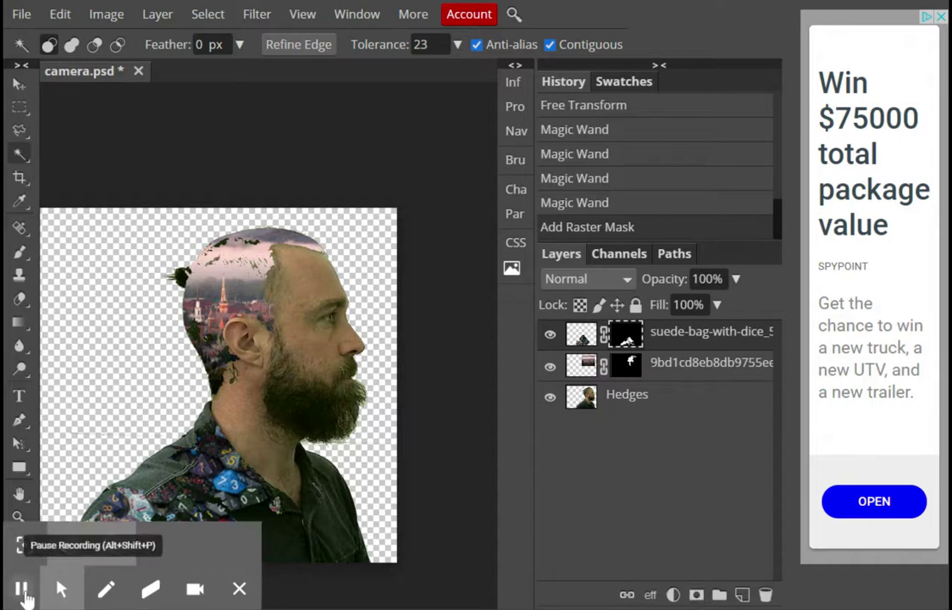
click(208, 182)
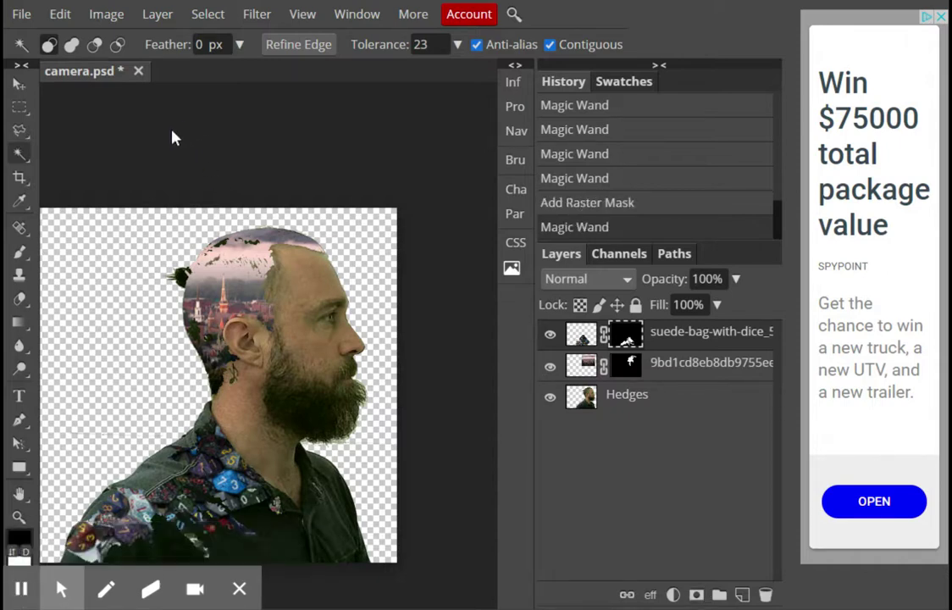
- Place the image soccer_europe_1050x700.jpg from its URL into the current project
click(21, 14)
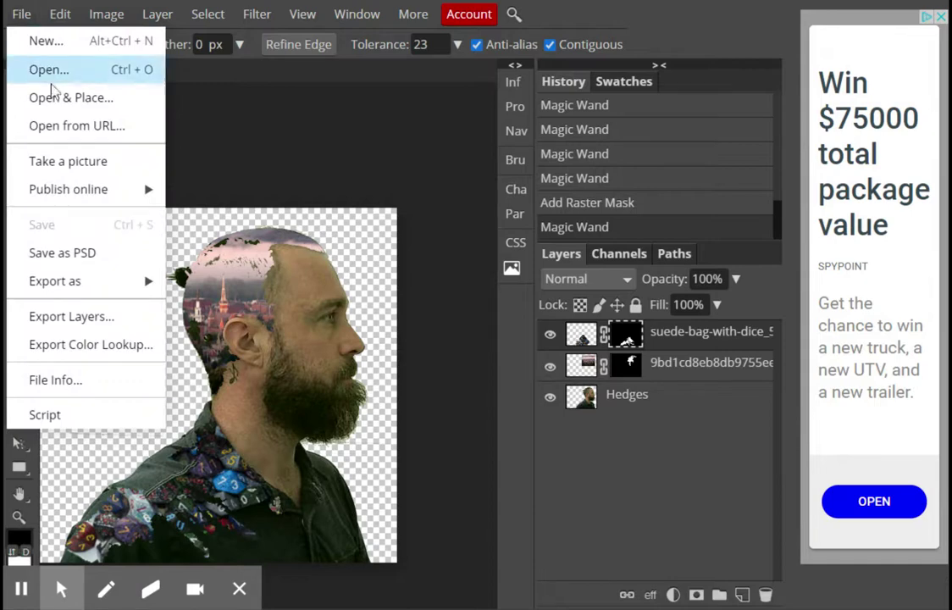
click(72, 129)
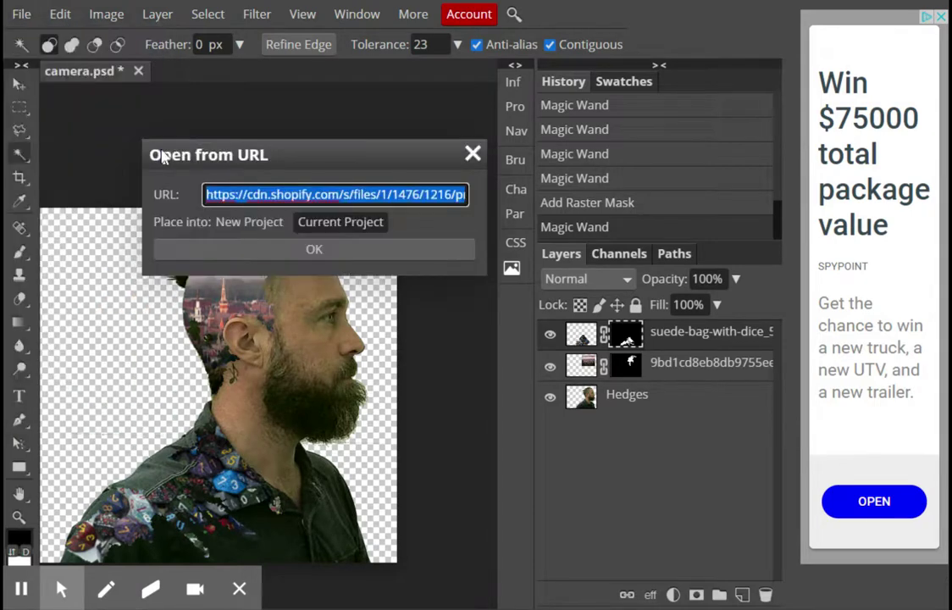
key(BackSpace)
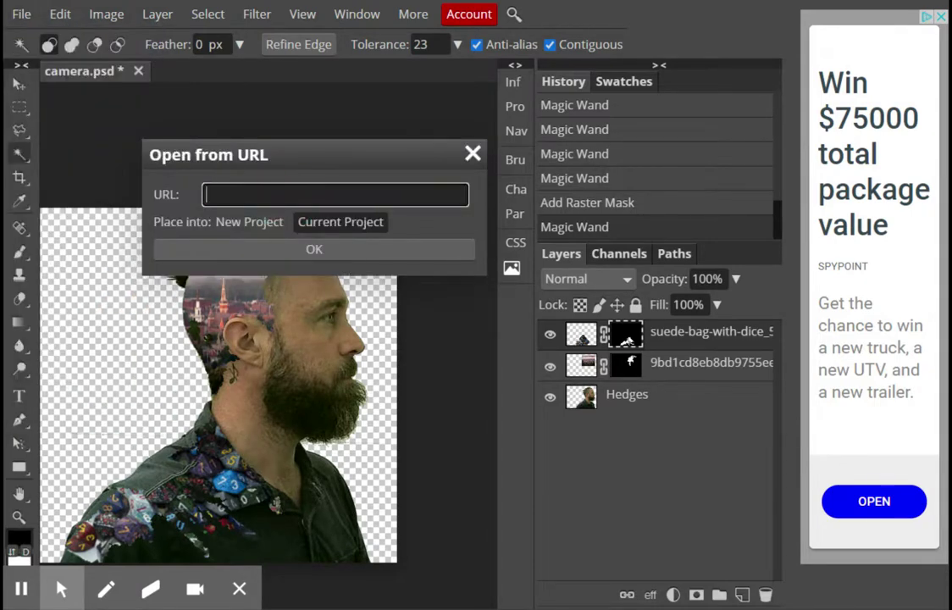
key(ctrl+v)
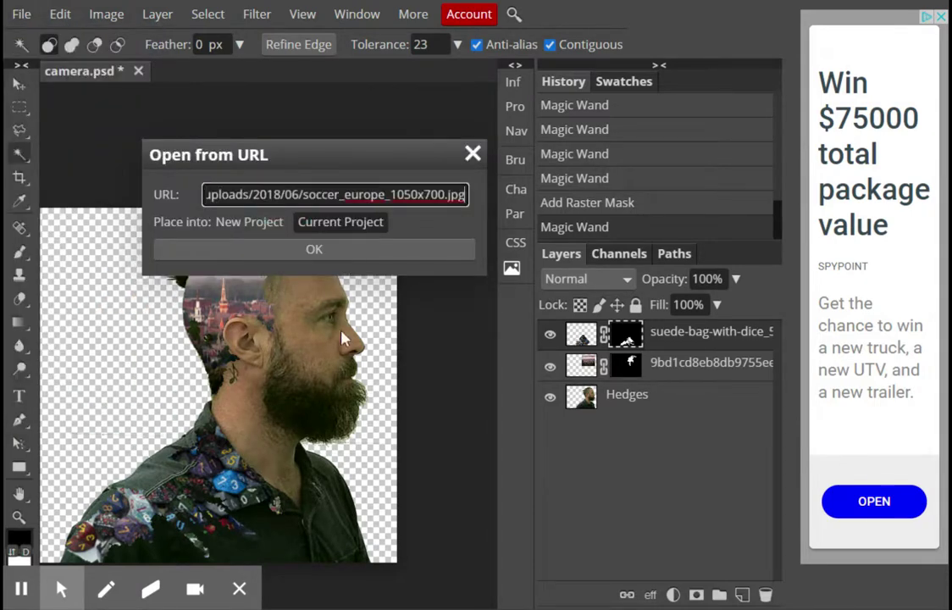
click(343, 250)
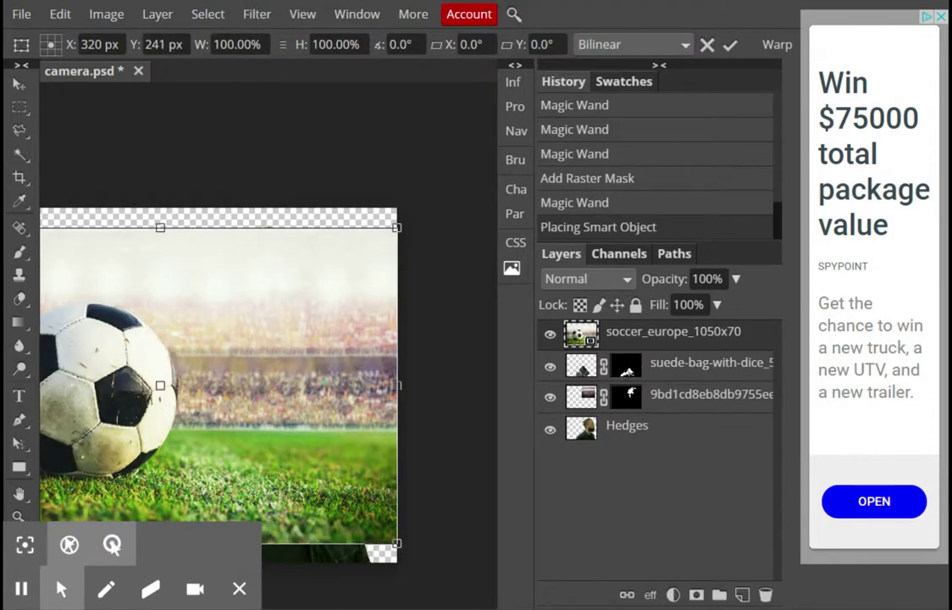
- Scale the placed soccer image to about 48% width and 50% height and position the ball beside the back of the head
drag(139, 381, 258, 363)
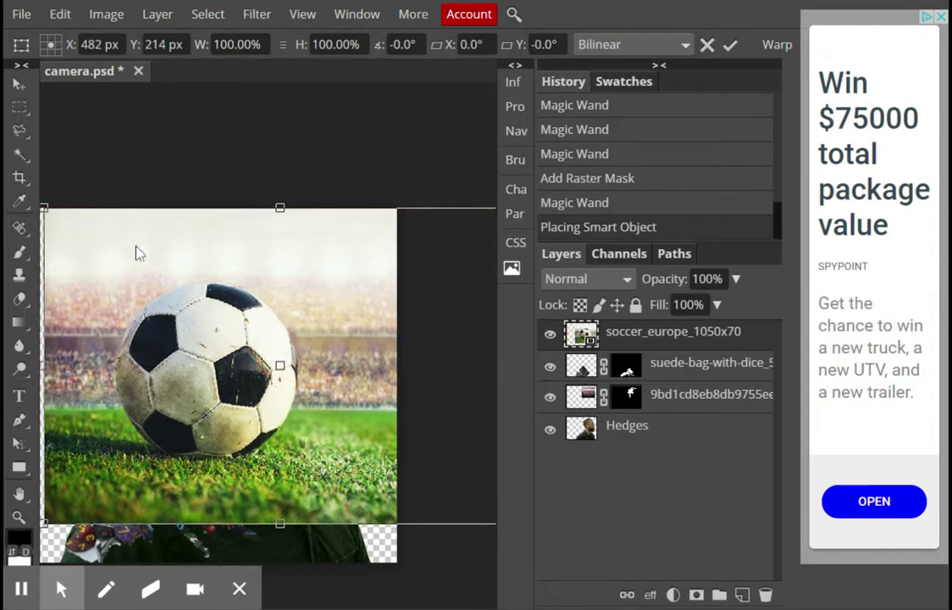
drag(42, 208, 297, 367)
drag(340, 434, 146, 298)
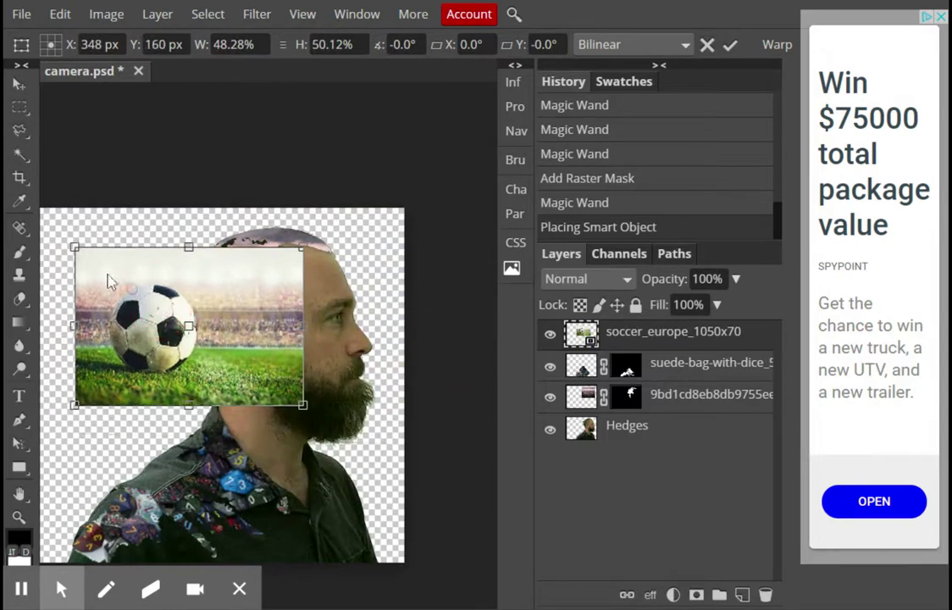
click(20, 108)
- Rasterize the soccer layer and clear the rectangular part of the image between the ball and the man's face
drag(218, 229, 345, 421)
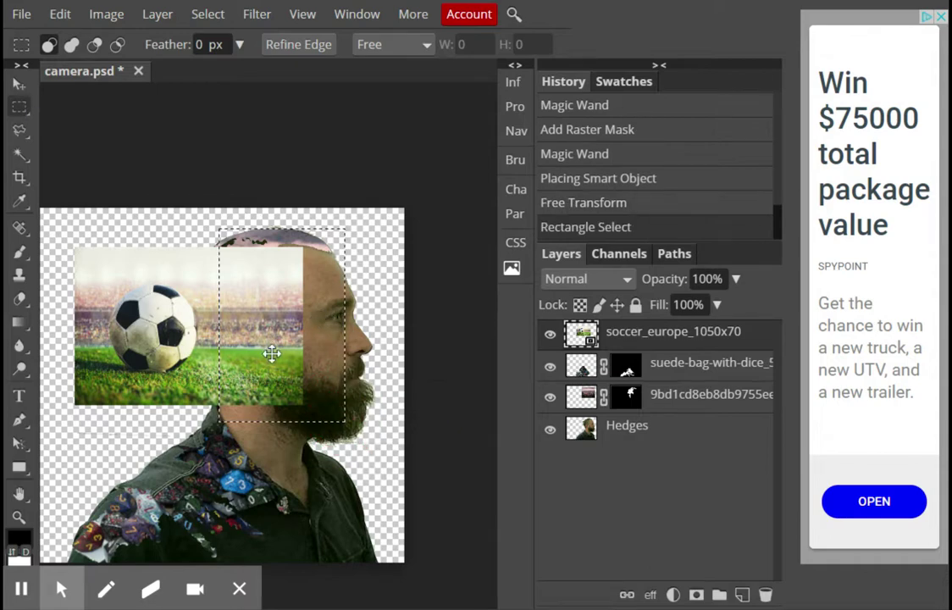
key(Delete)
right_click(593, 337)
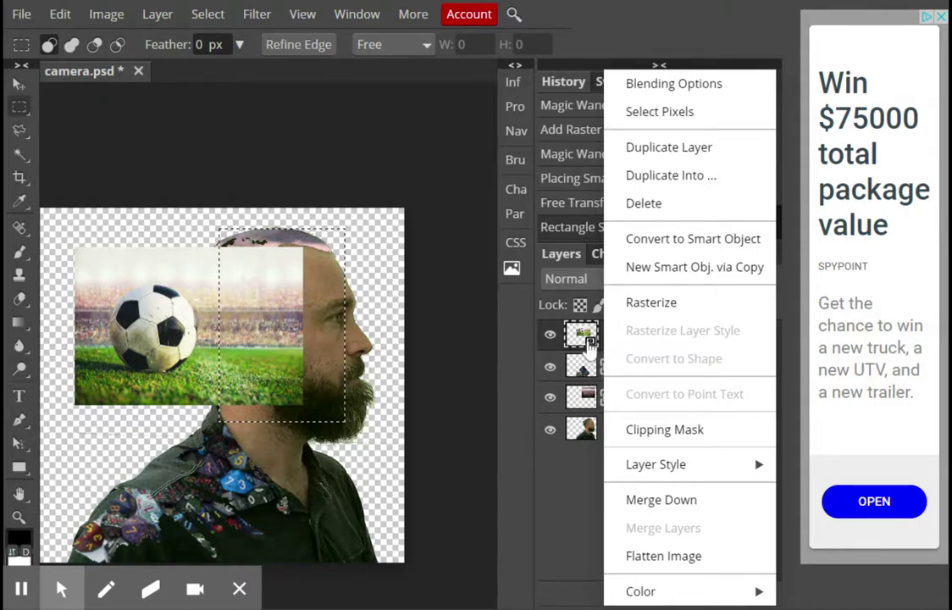
click(659, 305)
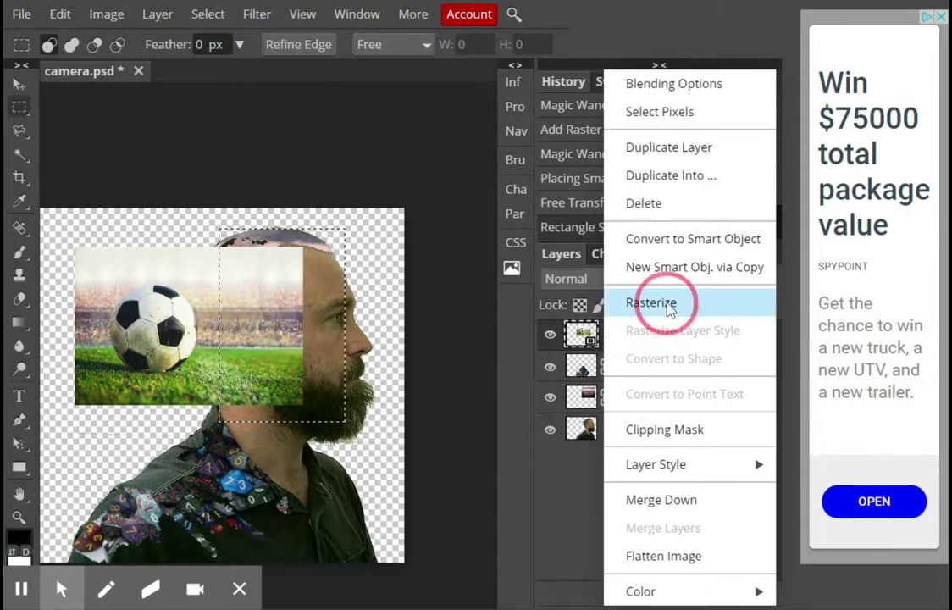
key(Delete)
- Clear the strips of the soccer image above and below the ball and deselect
mouse_move(69, 235)
mouse_down()
mouse_move(271, 288)
mouse_move(248, 267)
mouse_up()
key(Delete)
drag(58, 379, 231, 420)
key(Delete)
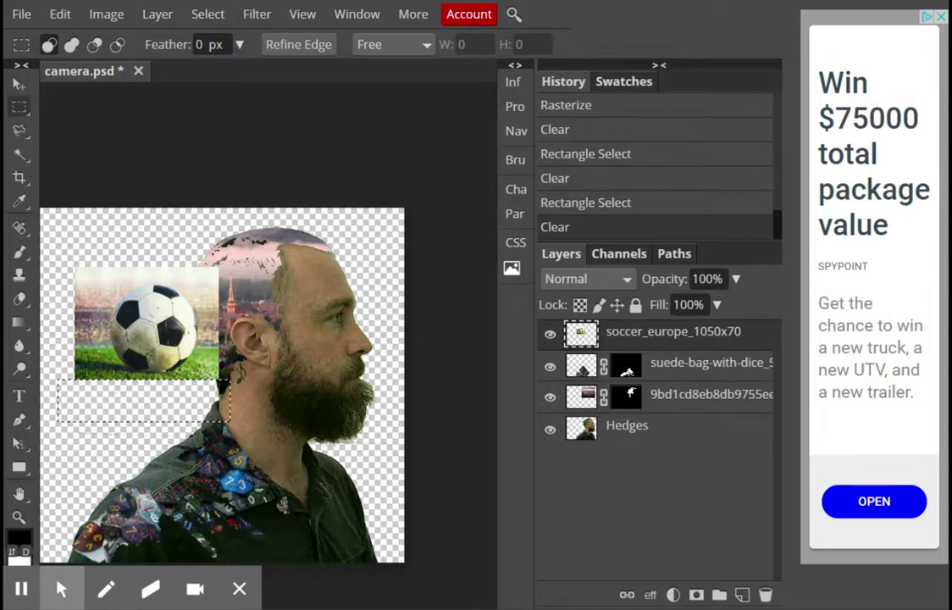
key(ctrl+d)
- Move the cropped soccer image over the head and enlarge it with Free Transform to about 164% width and 159% height
click(17, 84)
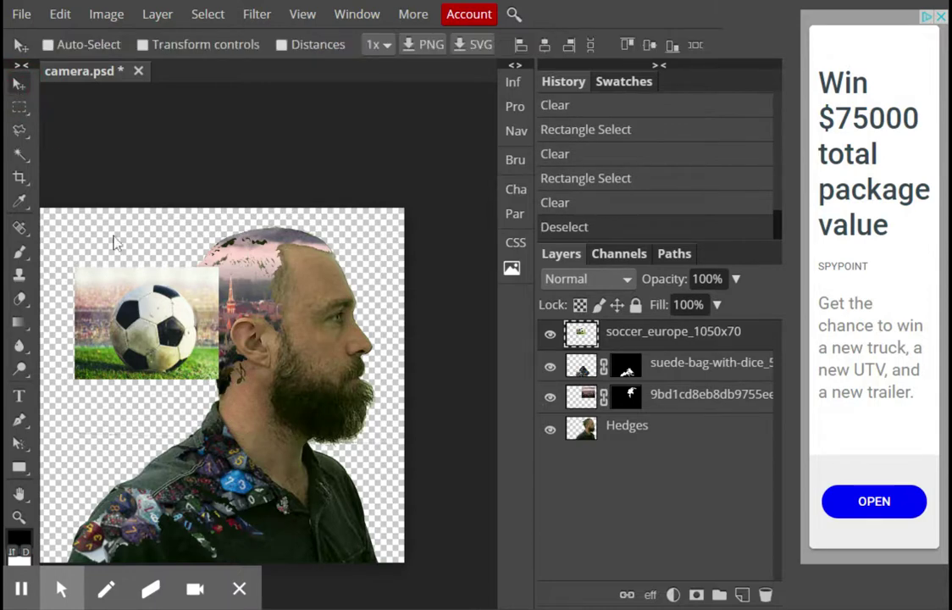
drag(157, 344, 152, 285)
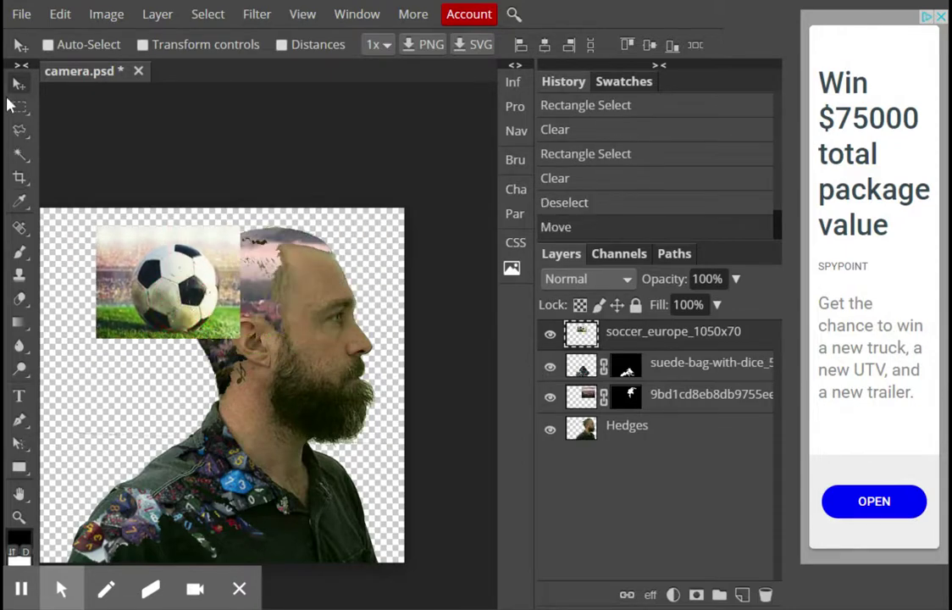
click(18, 107)
drag(91, 222, 247, 347)
right_click(196, 314)
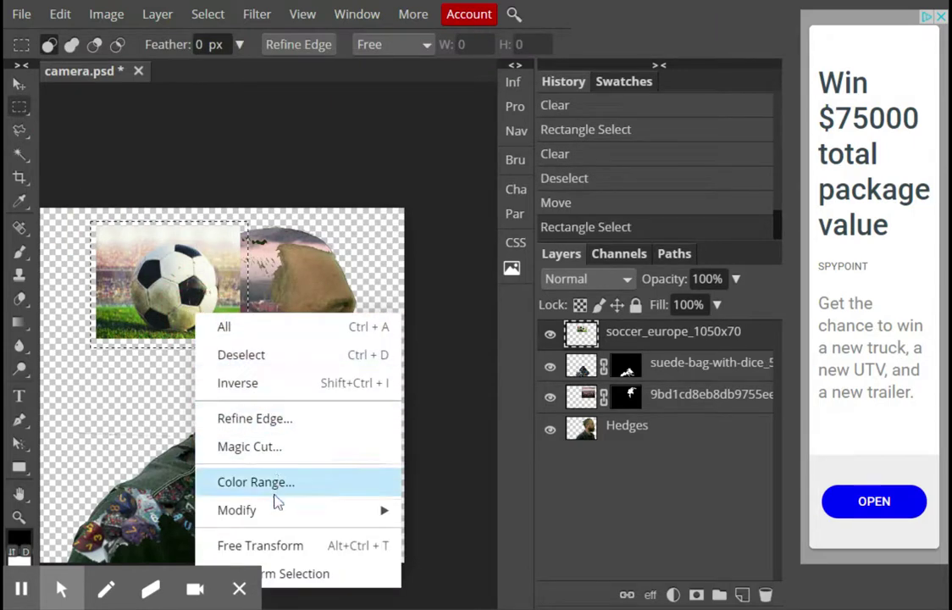
click(290, 546)
drag(248, 347, 322, 398)
drag(277, 360, 346, 346)
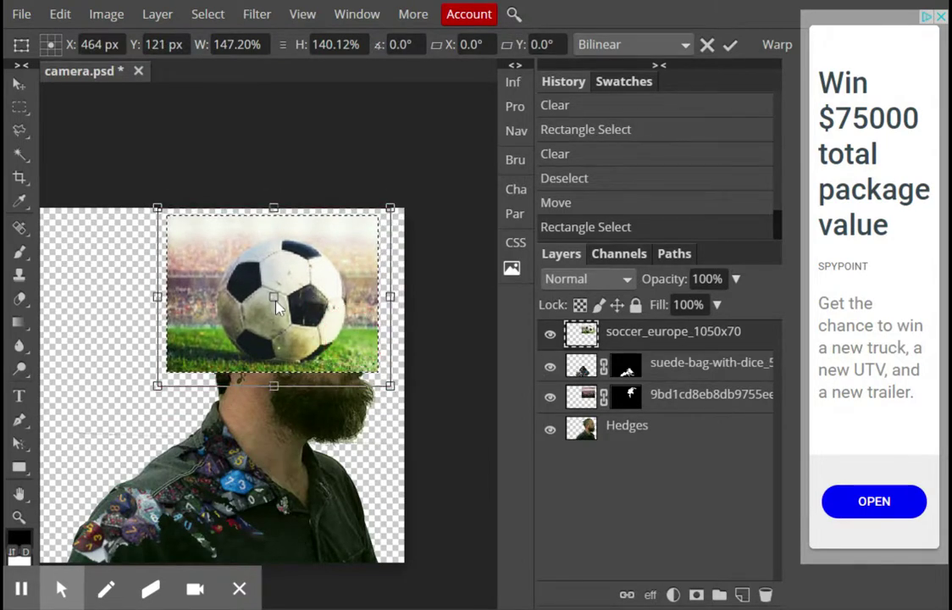
drag(157, 385, 133, 406)
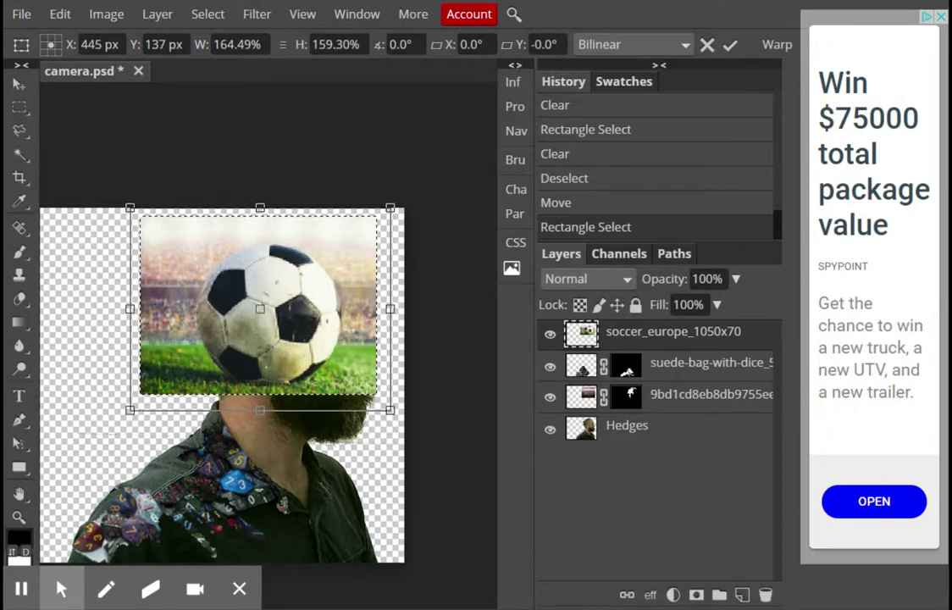
- Lower the soccer layer's opacity to 44% while positioning the ball over the forehead, and restore it to 100%
click(738, 285)
drag(741, 308, 694, 285)
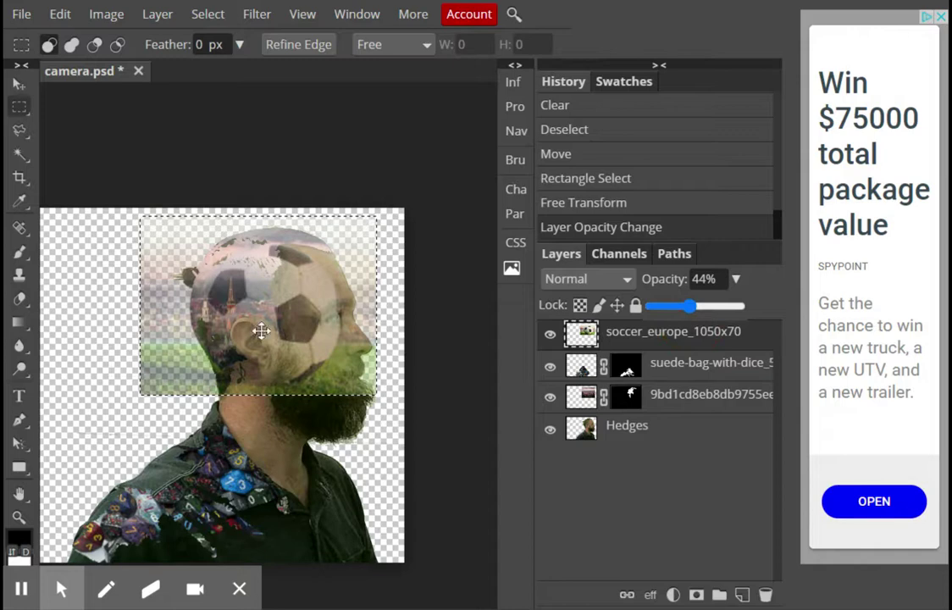
mouse_move(272, 327)
mouse_down()
mouse_move(280, 321)
mouse_move(257, 342)
mouse_move(270, 328)
mouse_move(259, 314)
mouse_move(254, 330)
mouse_move(264, 323)
mouse_move(255, 309)
mouse_move(259, 320)
mouse_up()
click(19, 84)
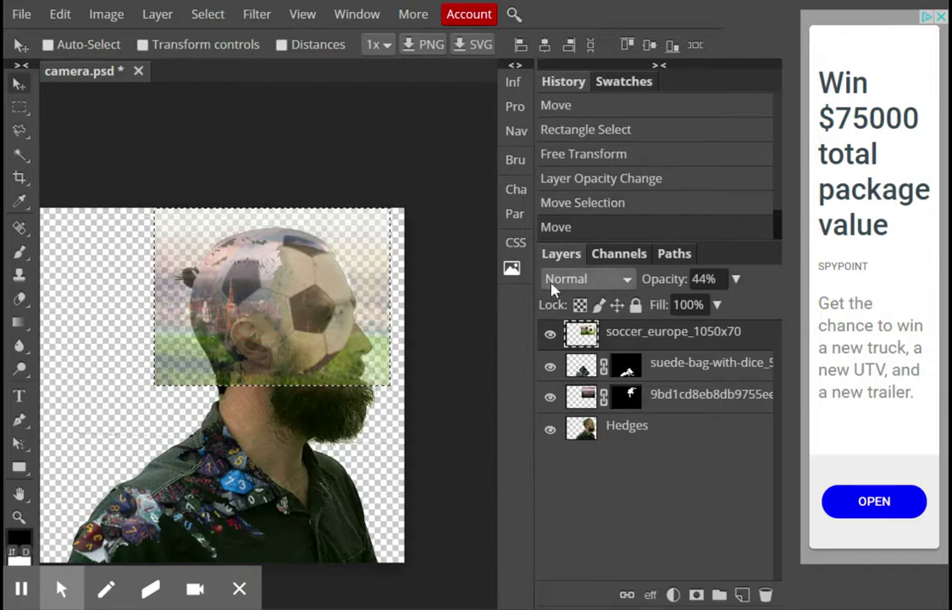
click(735, 279)
drag(702, 310, 739, 310)
- Hide the soccer layer and select the man's forehead and face on the Hedges layer with the Magic Wand
click(629, 425)
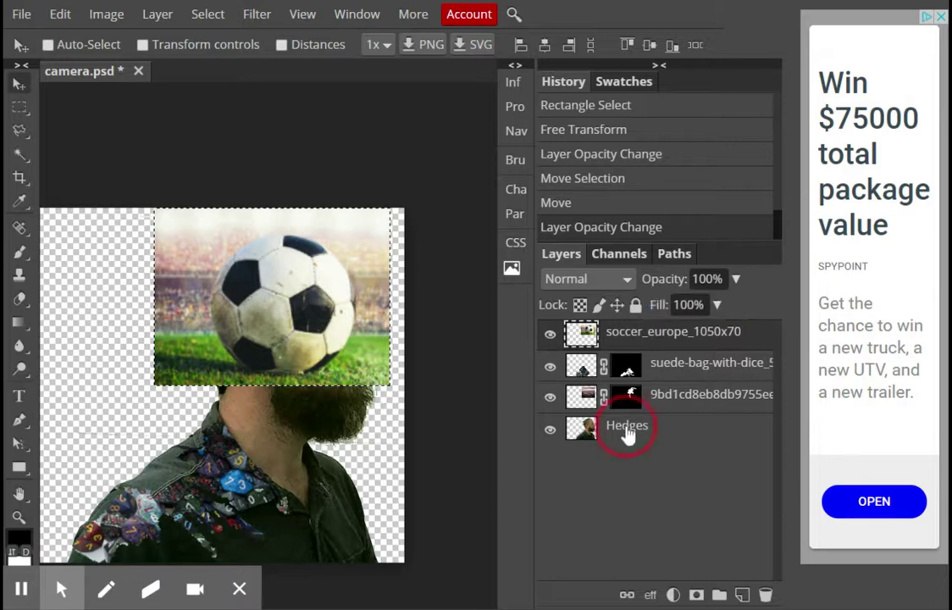
click(550, 334)
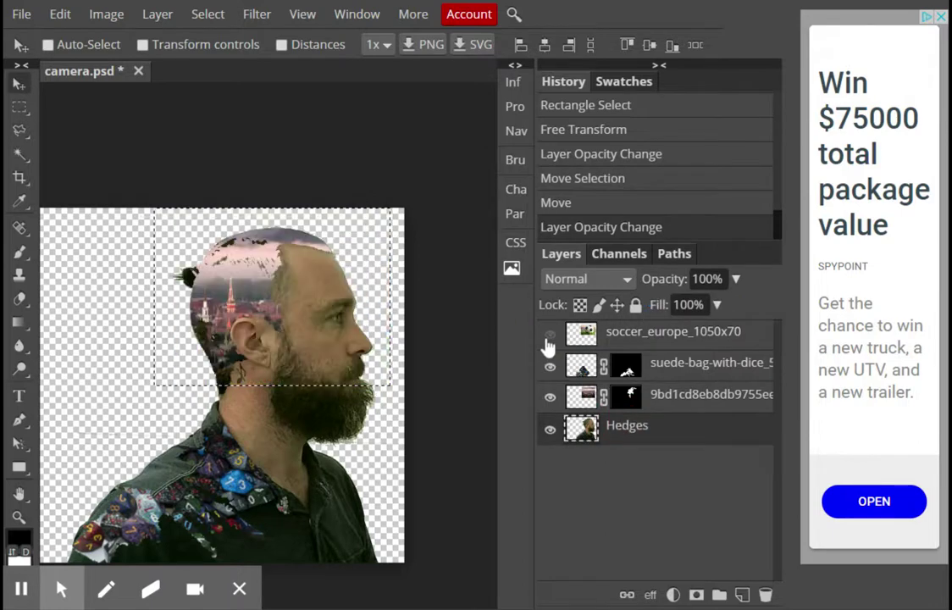
click(19, 153)
click(294, 243)
click(325, 277)
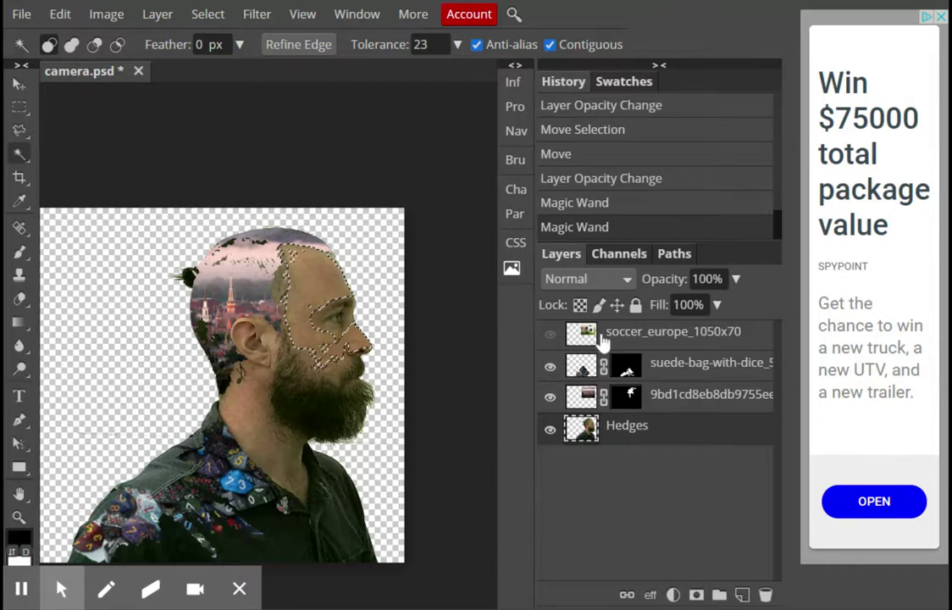
- Try a raster mask from the face selection on the visible soccer layer, then revert the history to the face selection
click(549, 335)
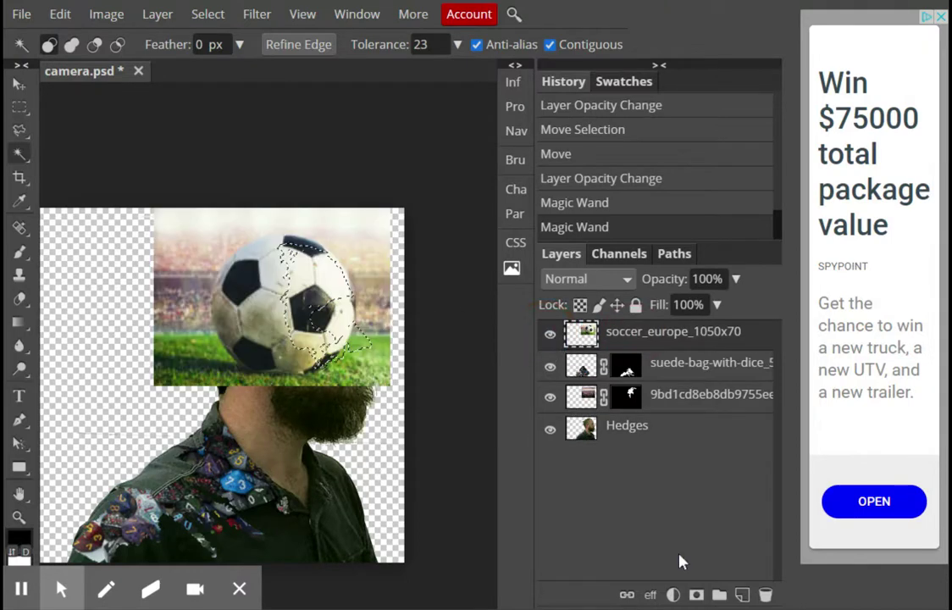
click(696, 595)
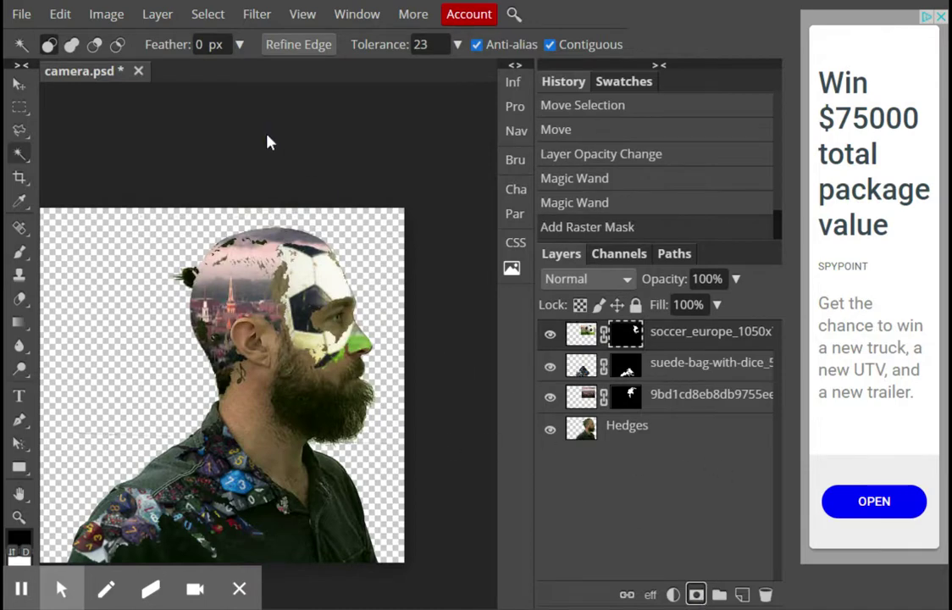
key(ctrl+d)
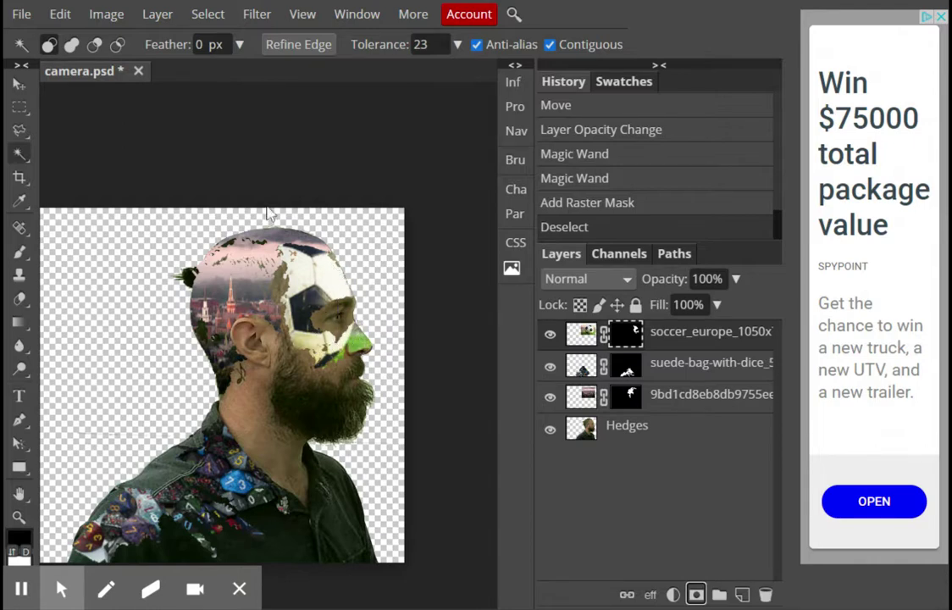
click(615, 184)
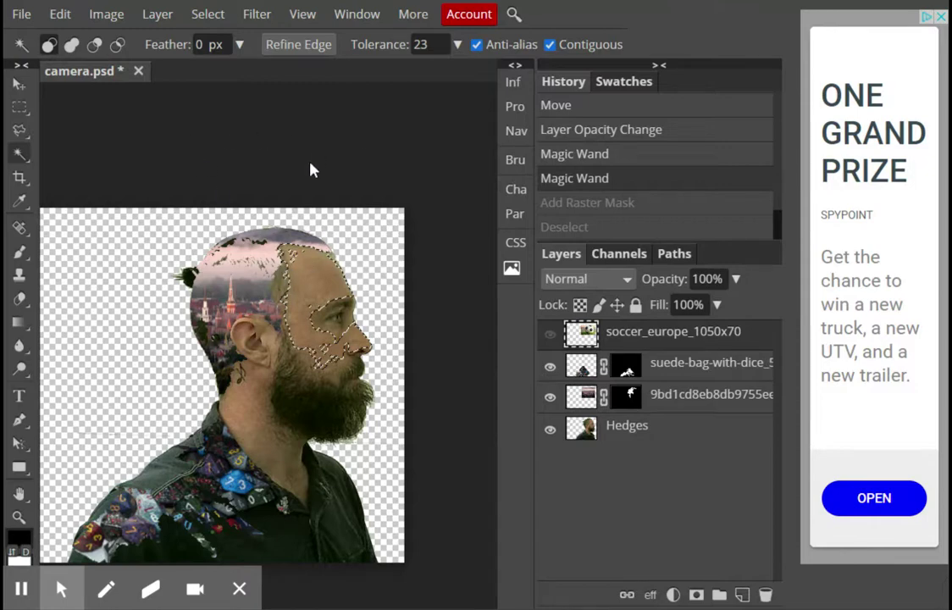
- Outline the forehead from the eyebrow up the front edge and along the hairline with the Polygonal Lasso
click(19, 129)
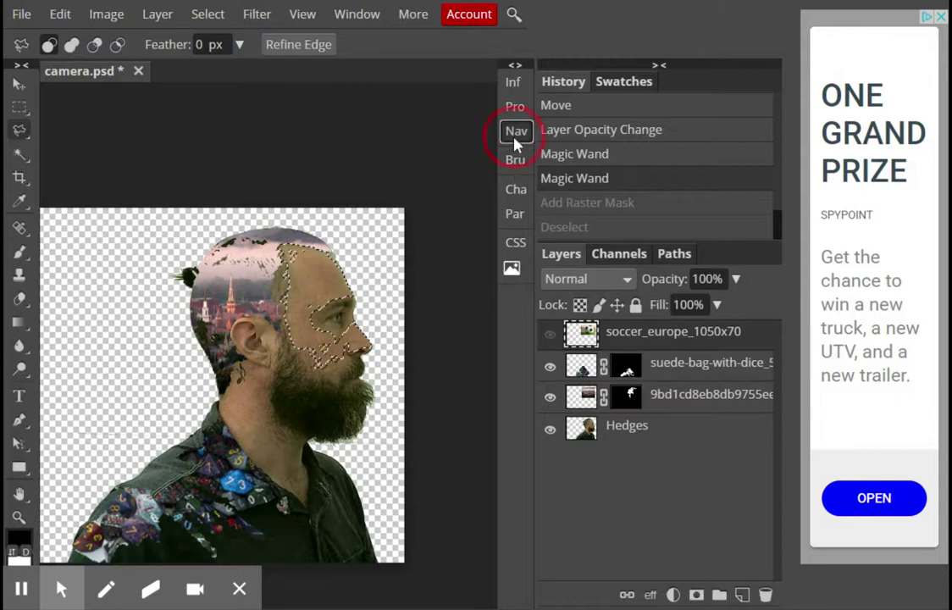
mouse_move(331, 304)
mouse_down()
mouse_move(326, 298)
mouse_move(332, 307)
mouse_up()
drag(420, 169, 438, 151)
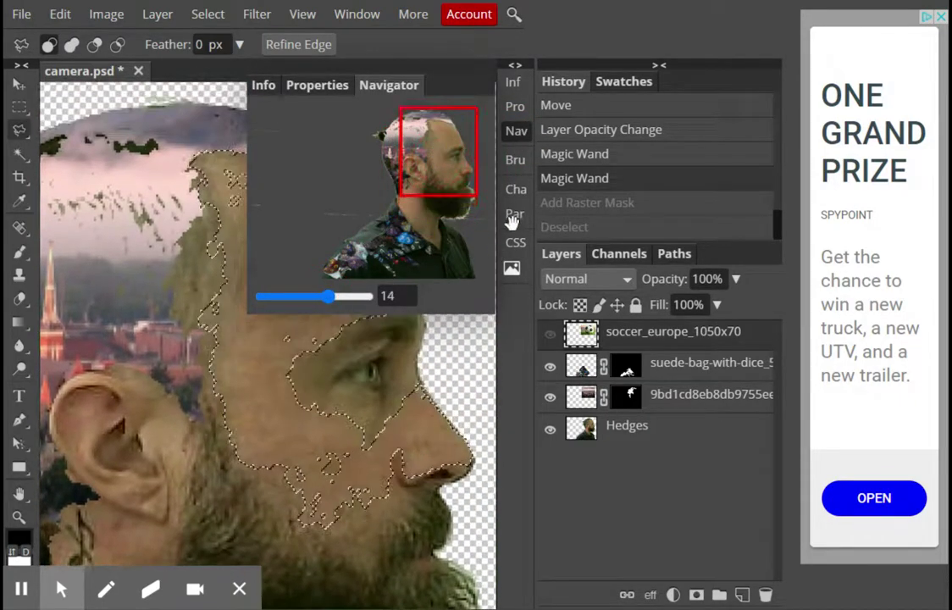
click(520, 132)
click(425, 302)
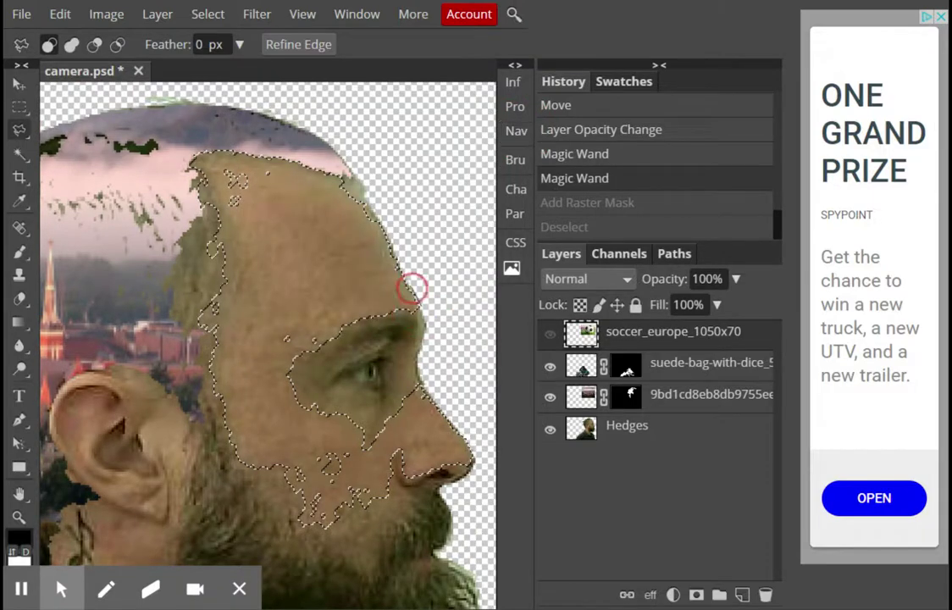
click(397, 253)
click(366, 200)
click(348, 176)
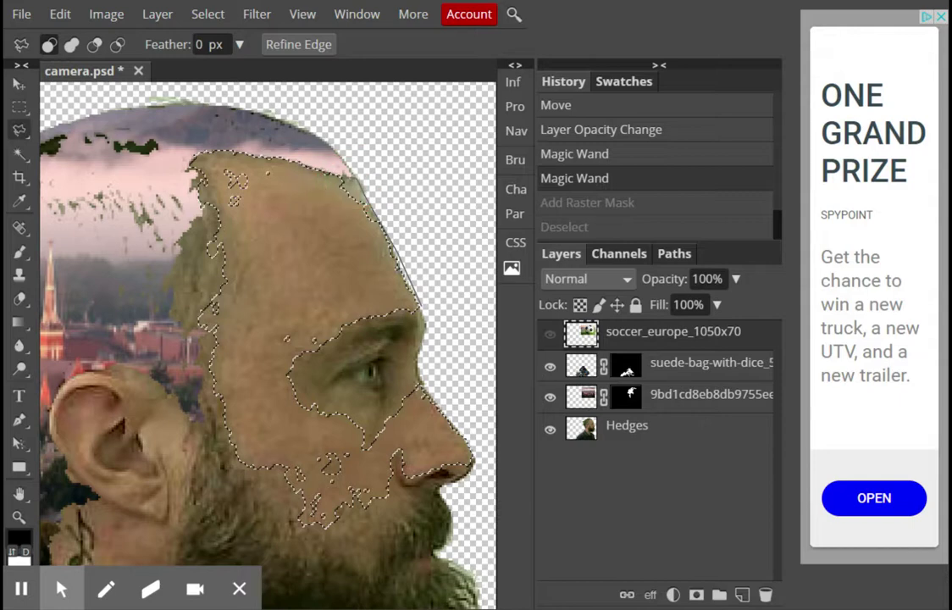
click(228, 130)
click(233, 151)
click(218, 151)
click(197, 156)
click(202, 190)
click(201, 201)
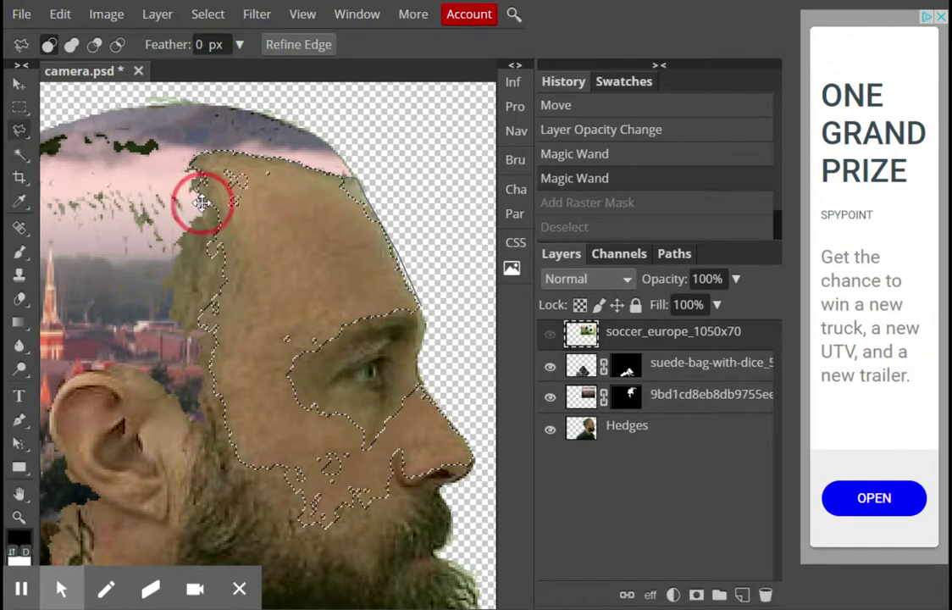
click(211, 220)
click(215, 254)
click(222, 251)
click(226, 277)
click(212, 304)
double_click(201, 323)
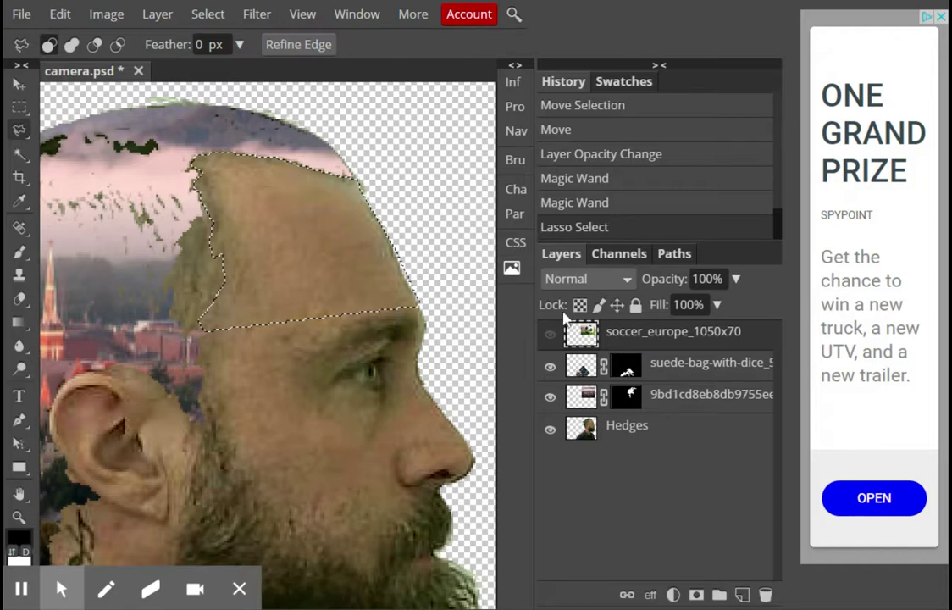
- Add a raster mask from the forehead selection to the soccer layer and show the layer
click(695, 595)
click(549, 336)
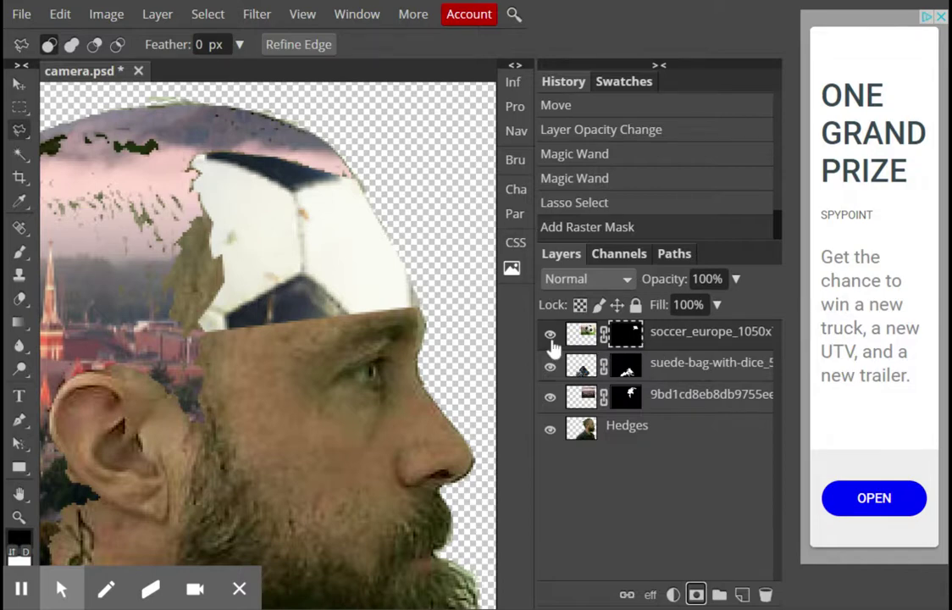
click(515, 131)
drag(346, 296, 325, 304)
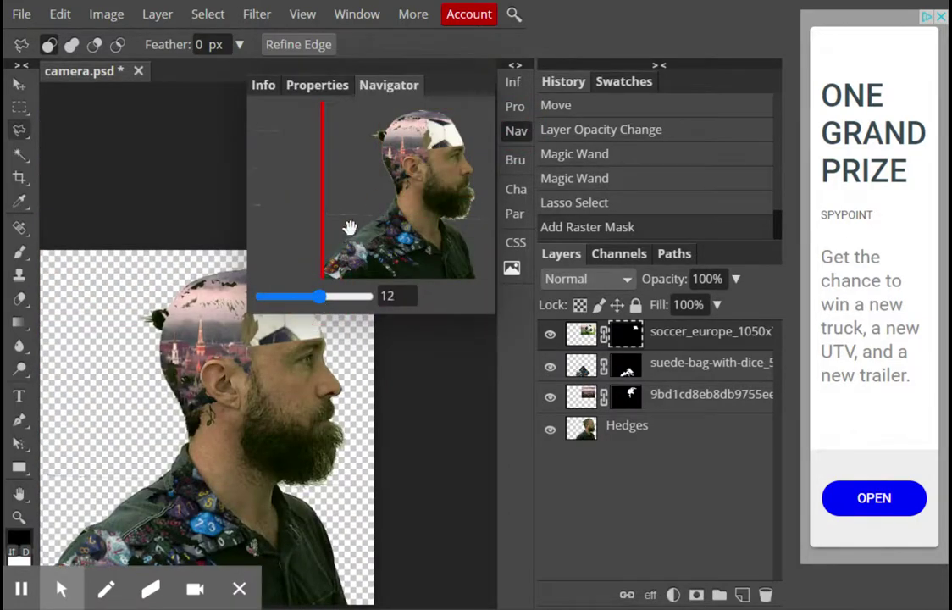
drag(452, 388, 457, 248)
click(515, 132)
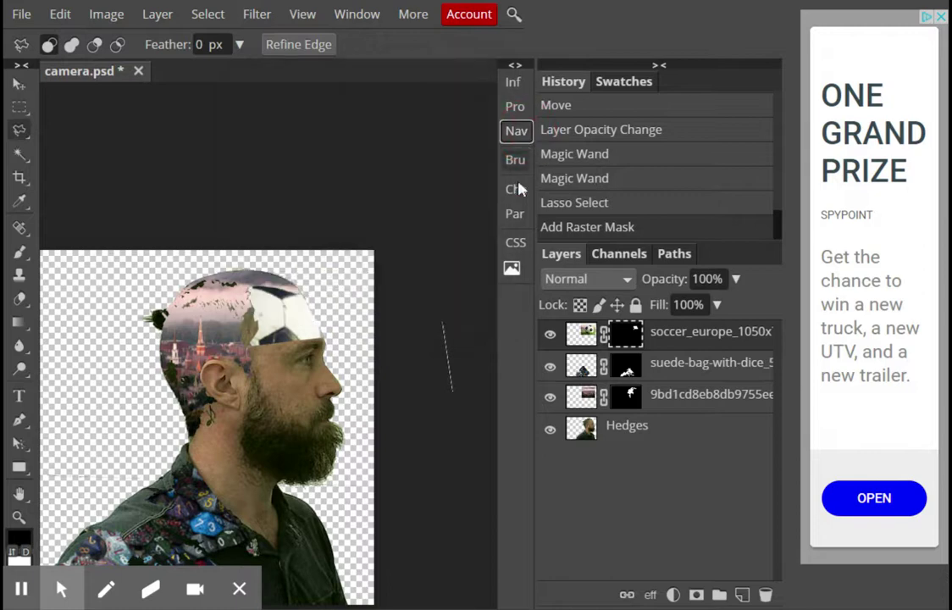
click(441, 407)
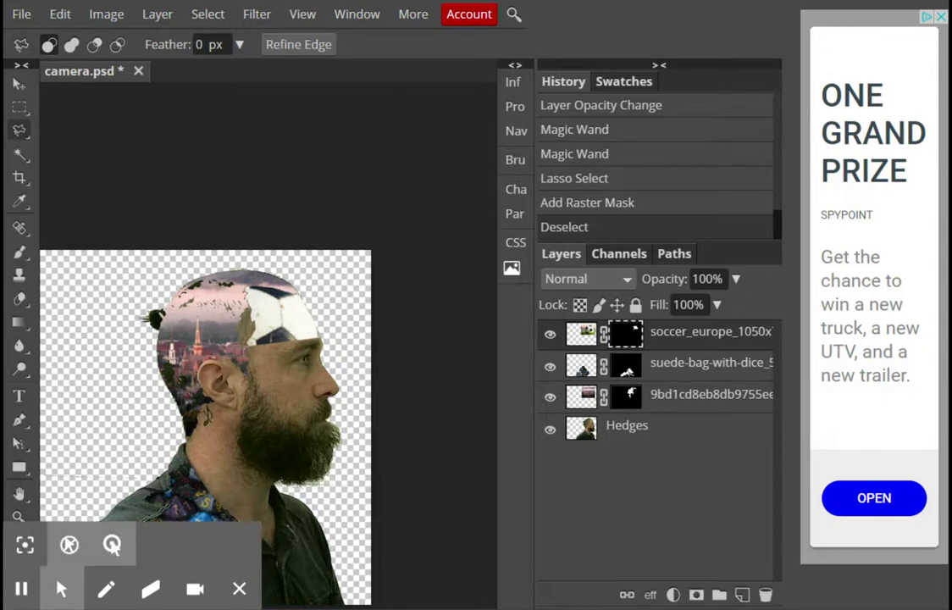
click(20, 155)
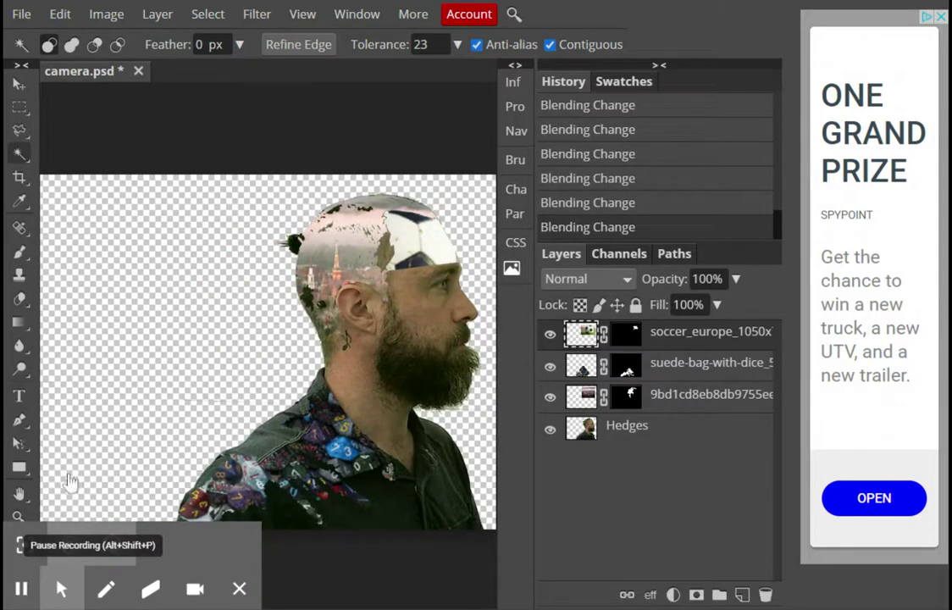
- Place the splatterpainting3.jpg image from its pasted web URL into the current project and rasterize its layer
click(21, 14)
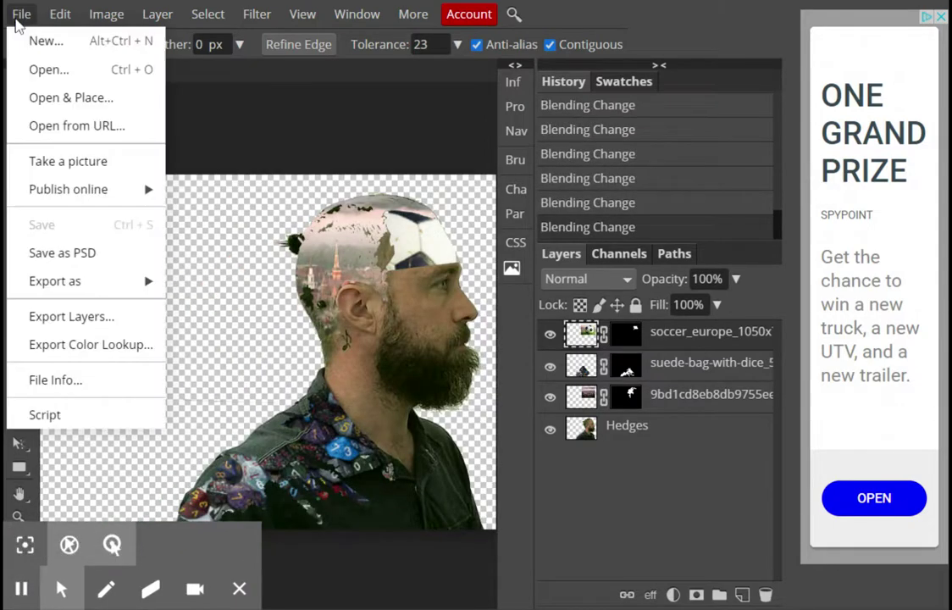
click(79, 136)
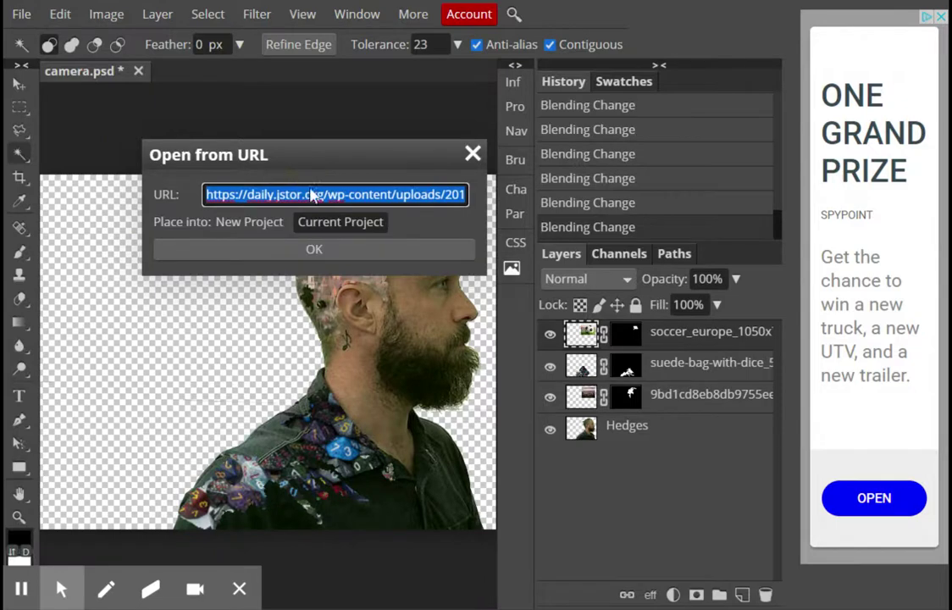
key(BackSpace)
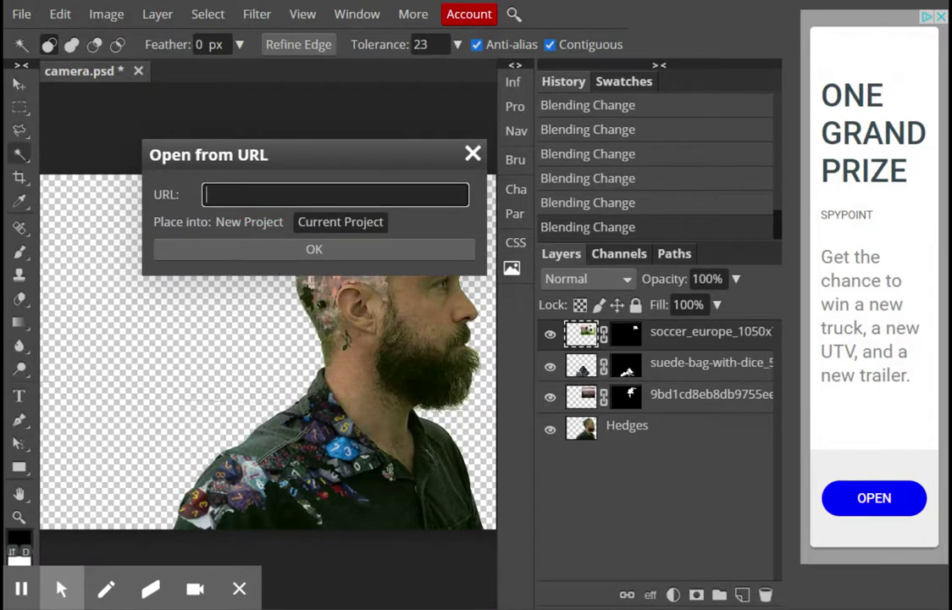
key(ctrl+v)
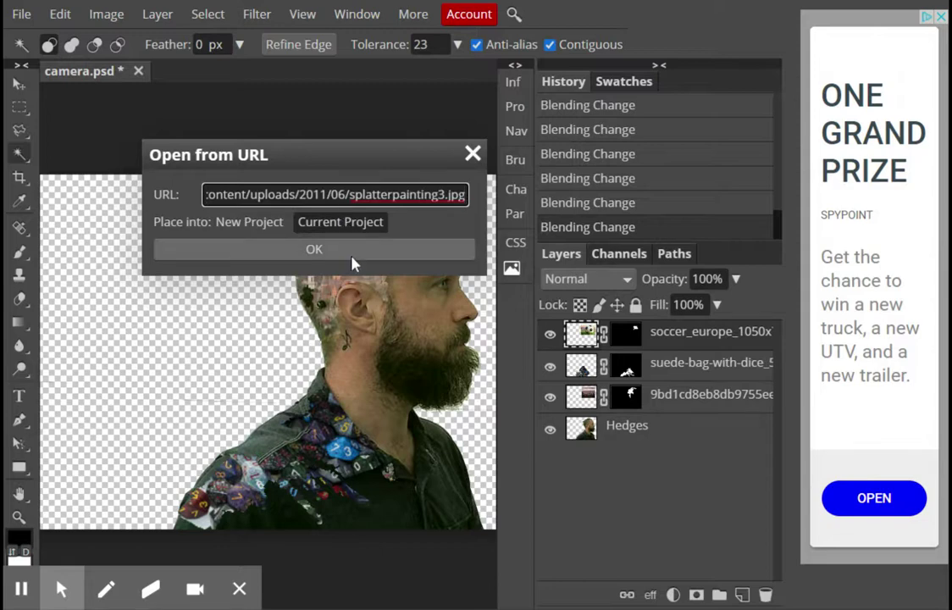
click(349, 252)
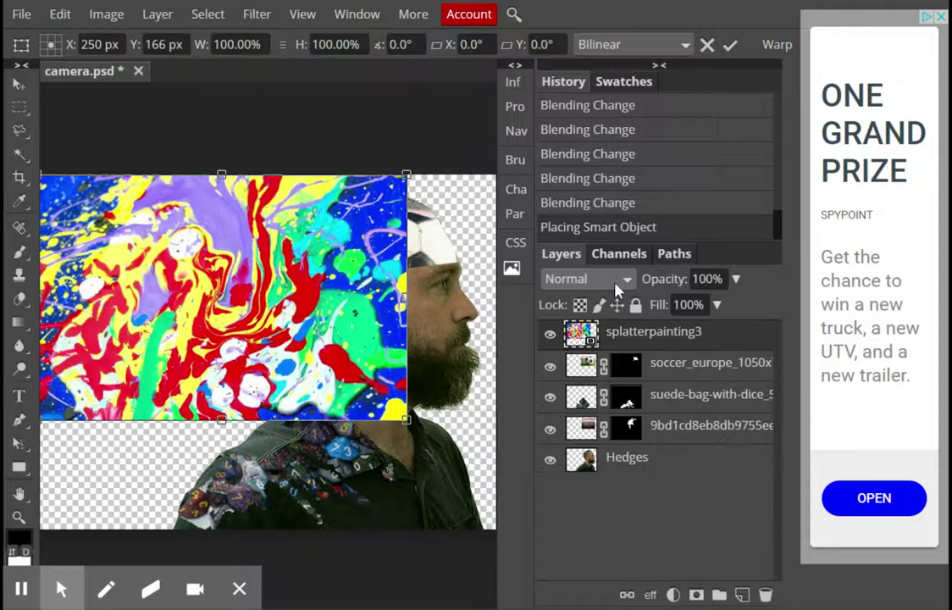
right_click(616, 339)
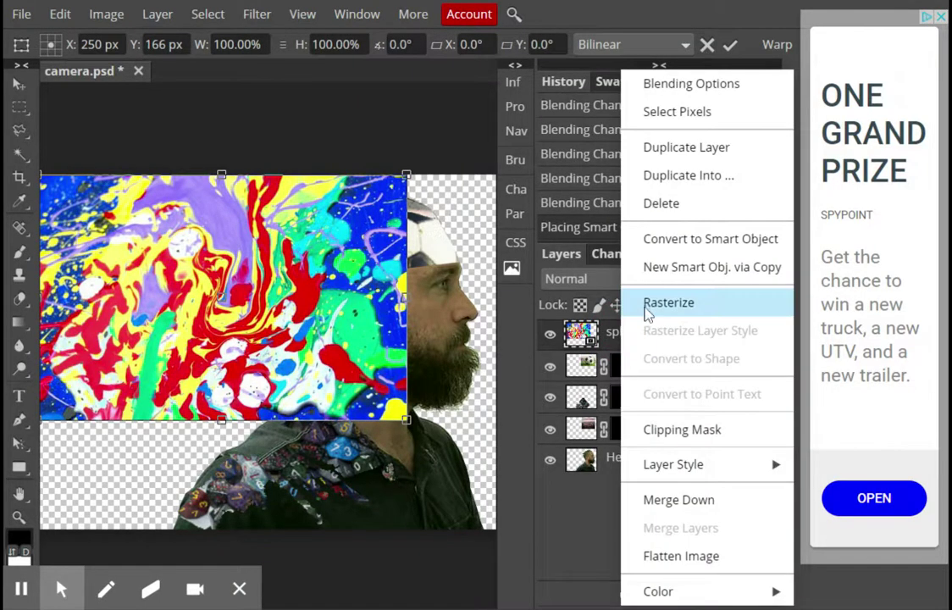
click(646, 303)
- Reorder the splatterpainting3 layer beneath the Hedges layer and shift the painting slightly right and down
drag(625, 341, 630, 461)
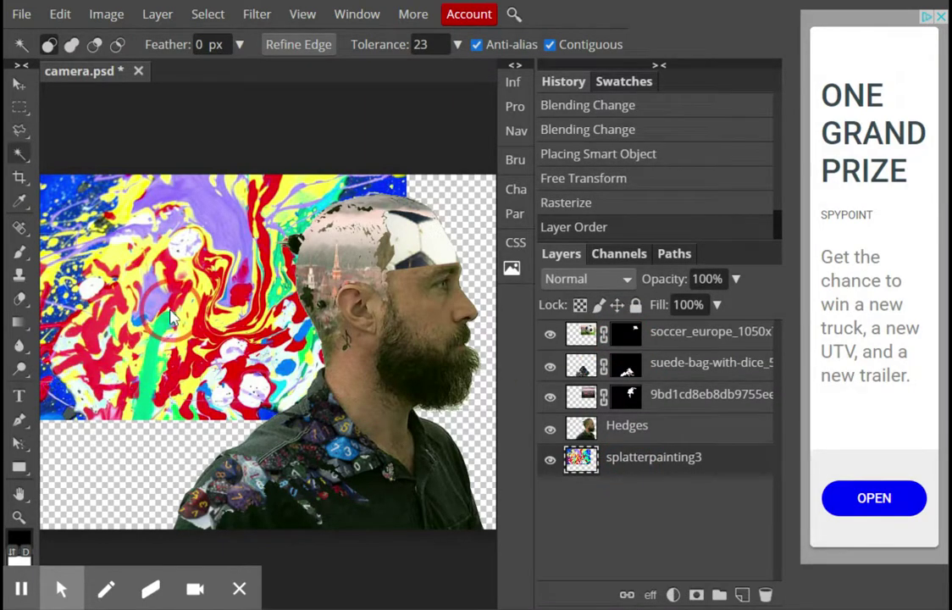
click(49, 123)
click(19, 84)
mouse_move(150, 281)
mouse_down()
mouse_move(211, 294)
mouse_move(155, 313)
mouse_move(151, 283)
mouse_move(206, 302)
mouse_move(163, 288)
mouse_up()
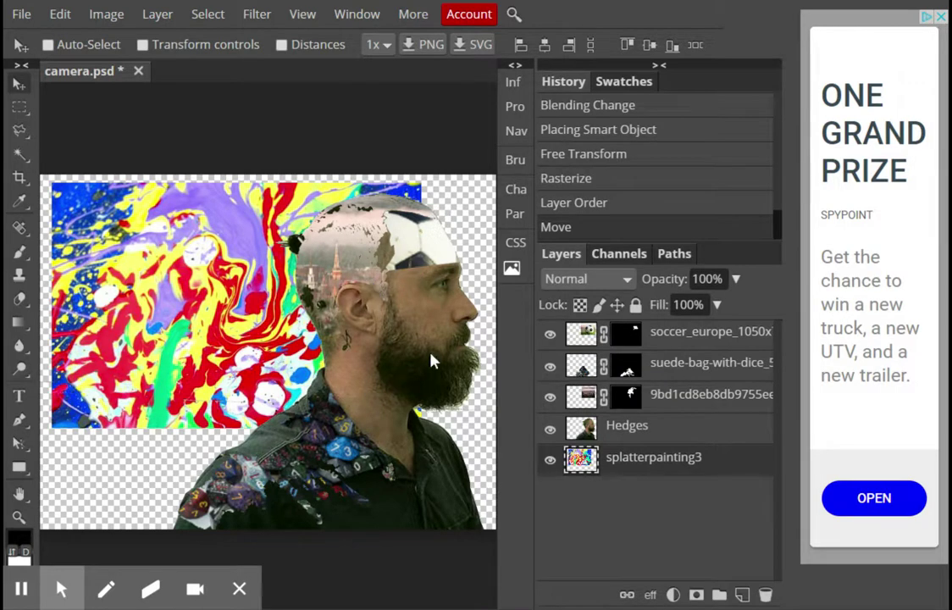
- Select the man's dark shirt on the Hedges layer with the Magic Wand at tolerance 23
click(641, 428)
click(19, 155)
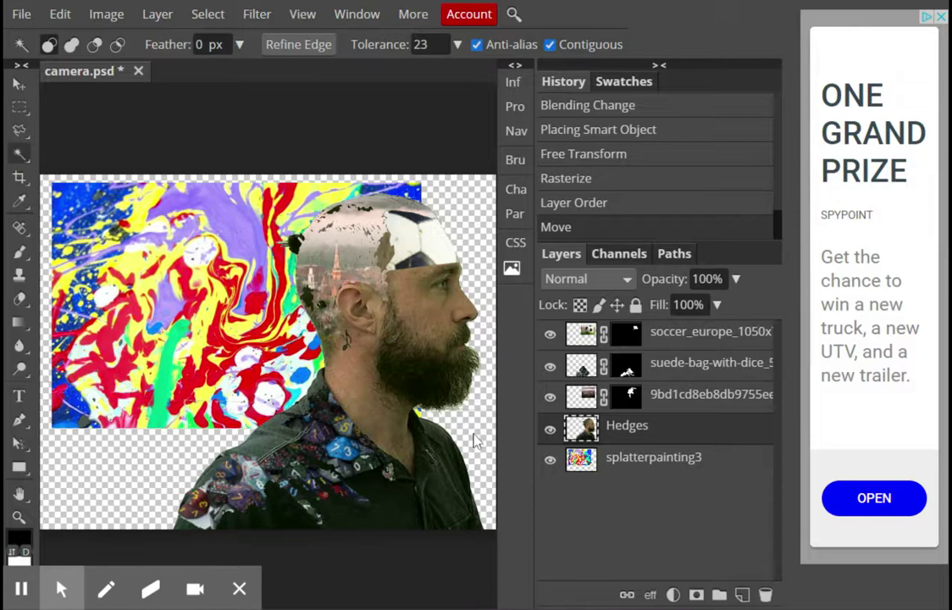
click(362, 414)
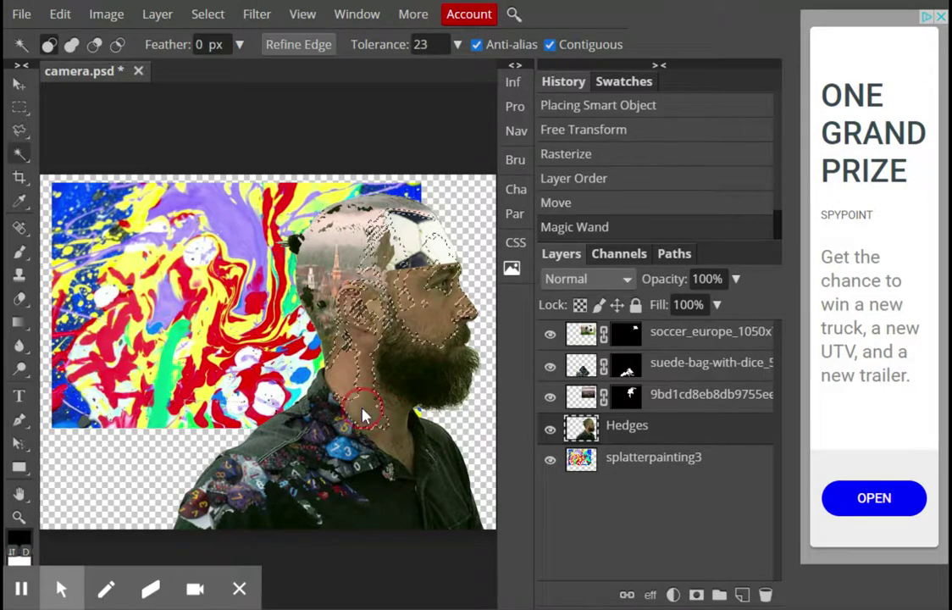
click(436, 451)
click(455, 478)
click(471, 453)
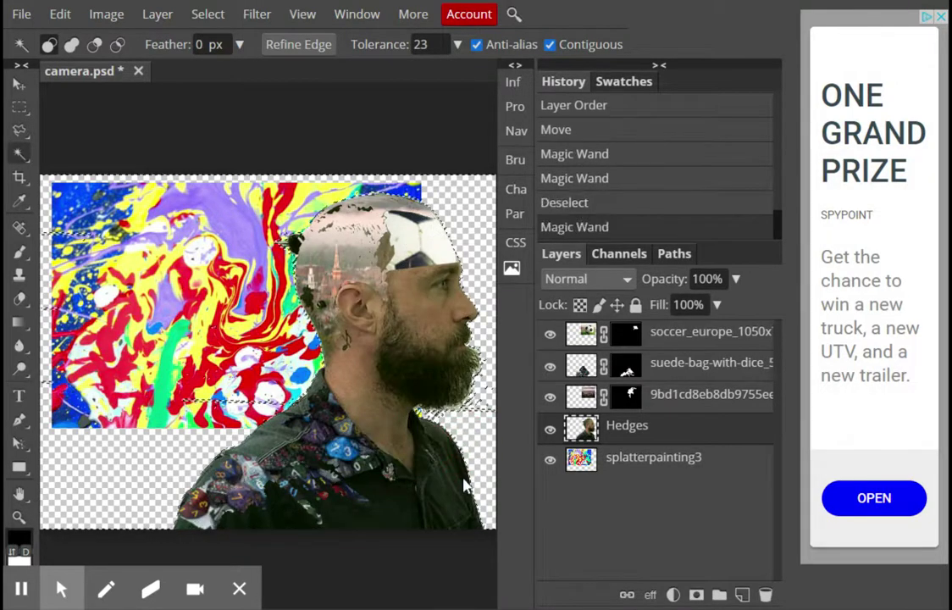
click(463, 480)
click(448, 471)
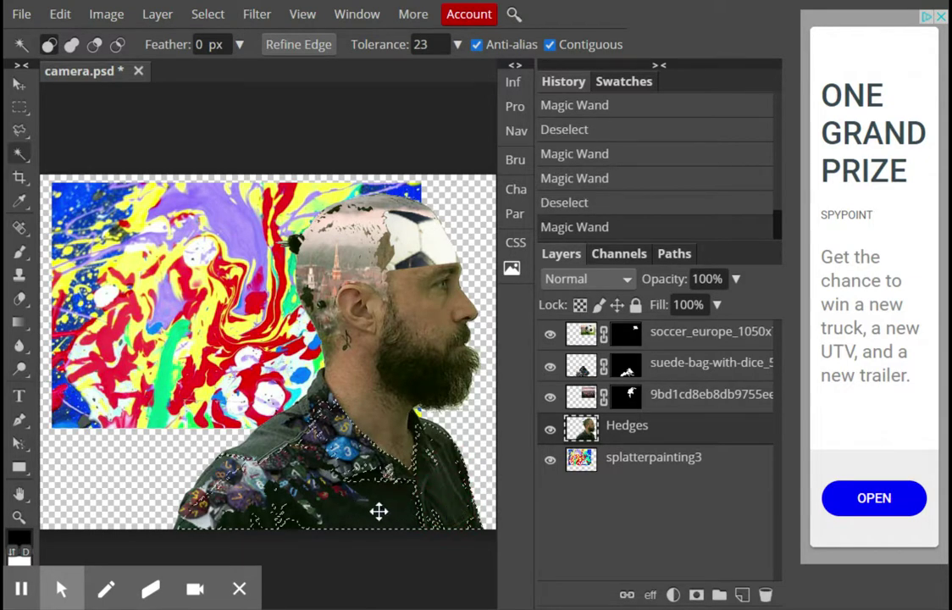
click(18, 84)
mouse_move(177, 269)
mouse_down()
mouse_move(173, 302)
mouse_move(180, 273)
mouse_up()
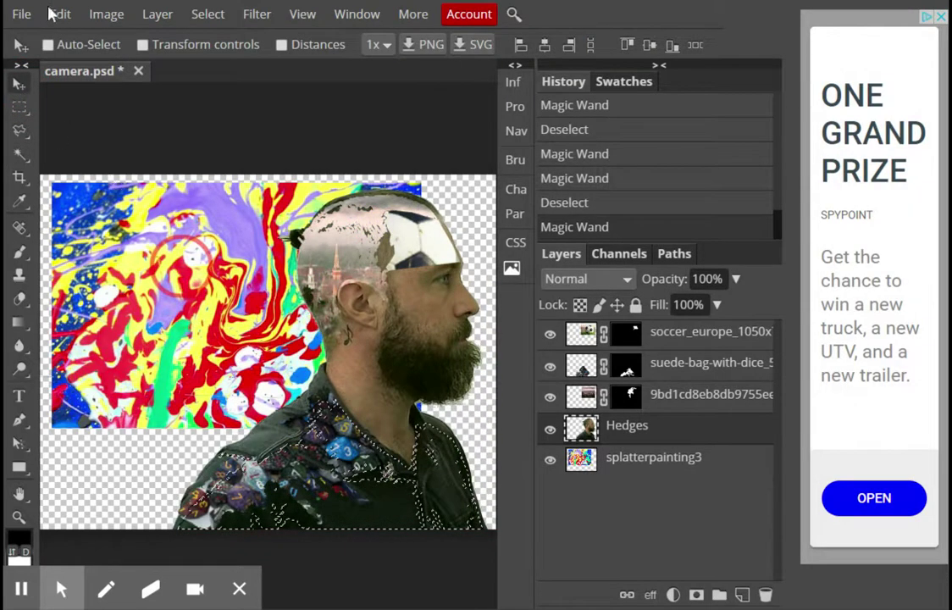
click(637, 202)
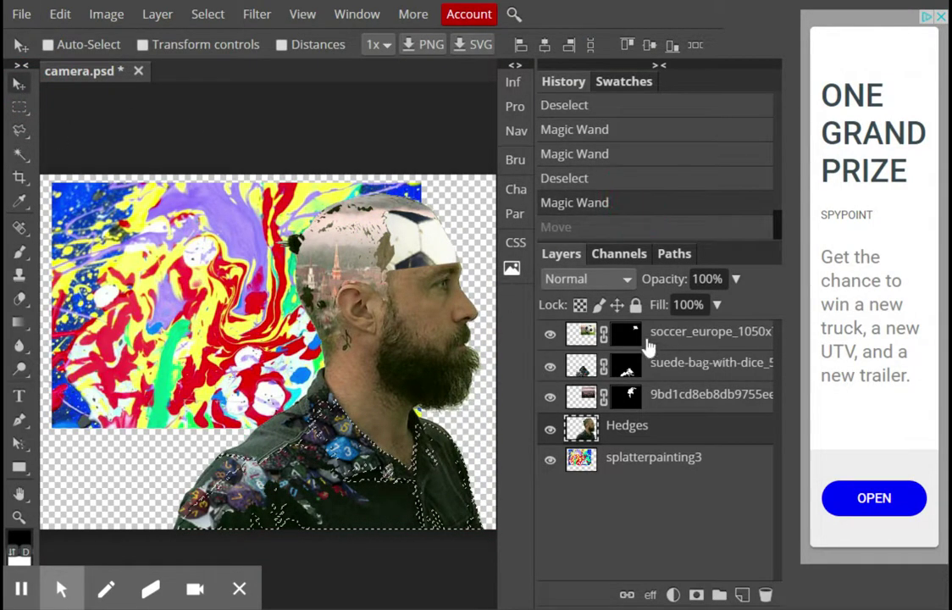
- Place the splatterpainting3 layer above Hedges over the shirt and add a raster mask from the shirt selection
drag(646, 458, 653, 421)
drag(181, 304, 252, 412)
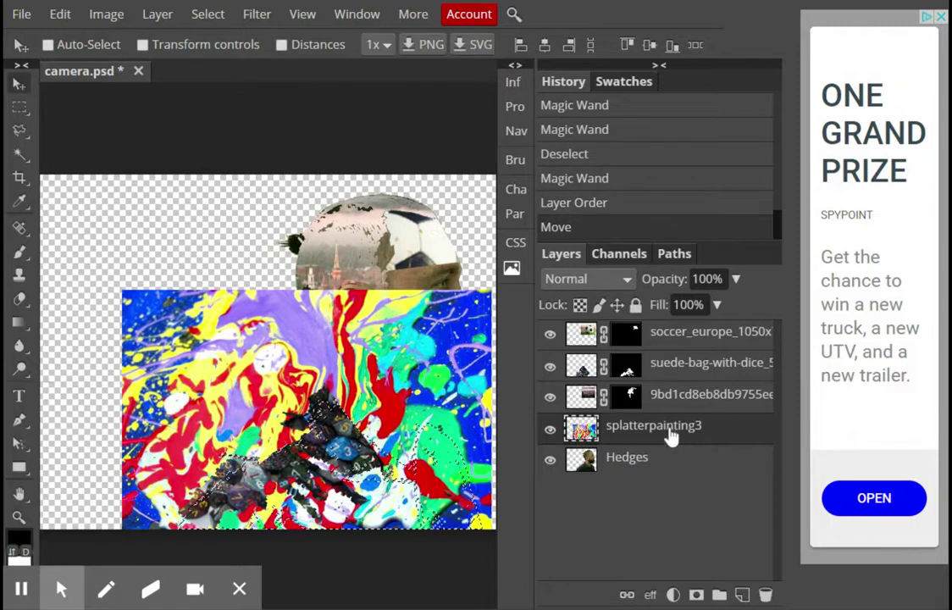
click(695, 595)
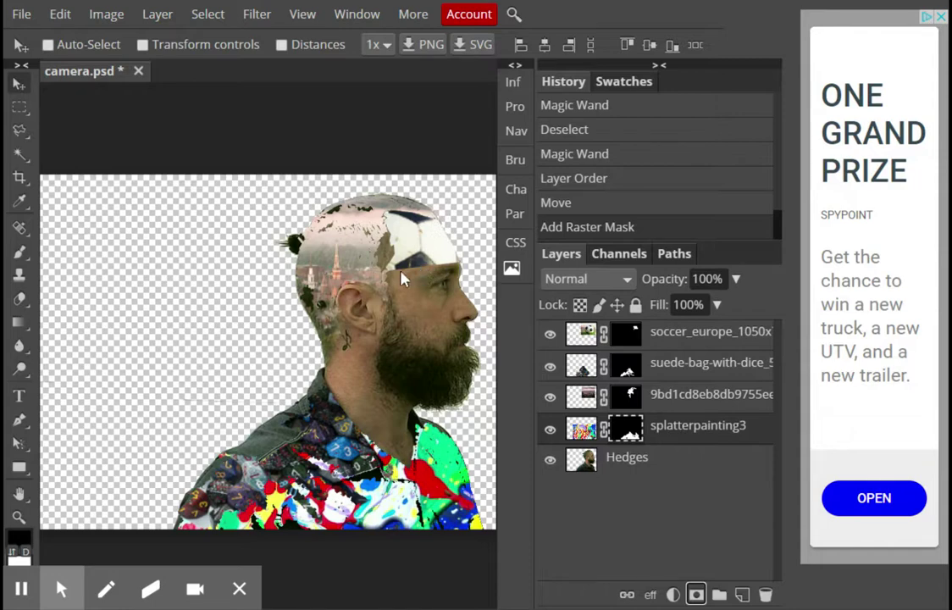
right_click(17, 302)
click(17, 301)
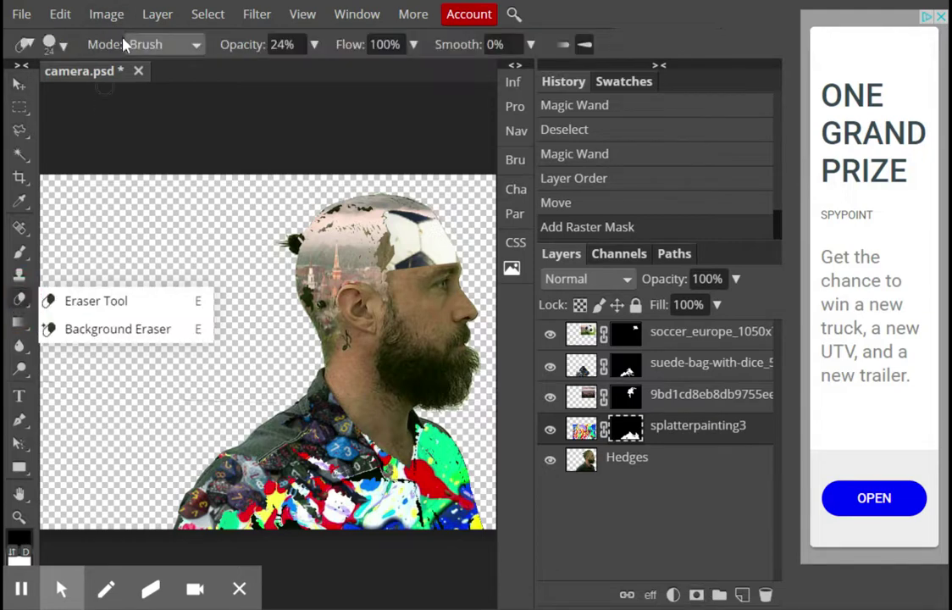
click(227, 121)
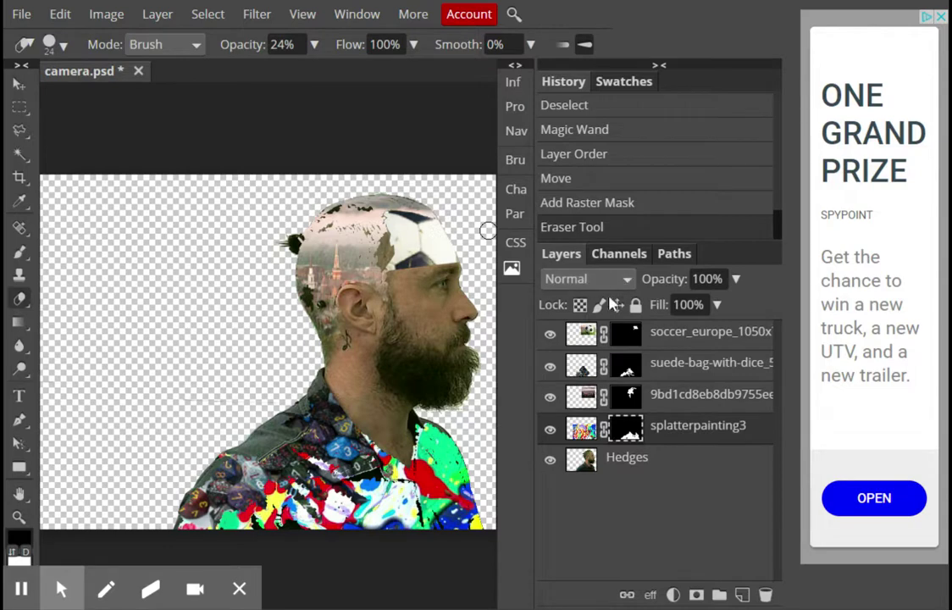
- Try the Dissolve and Normal blend modes on the soccer layer, then set it to Screen at 100% opacity
click(663, 342)
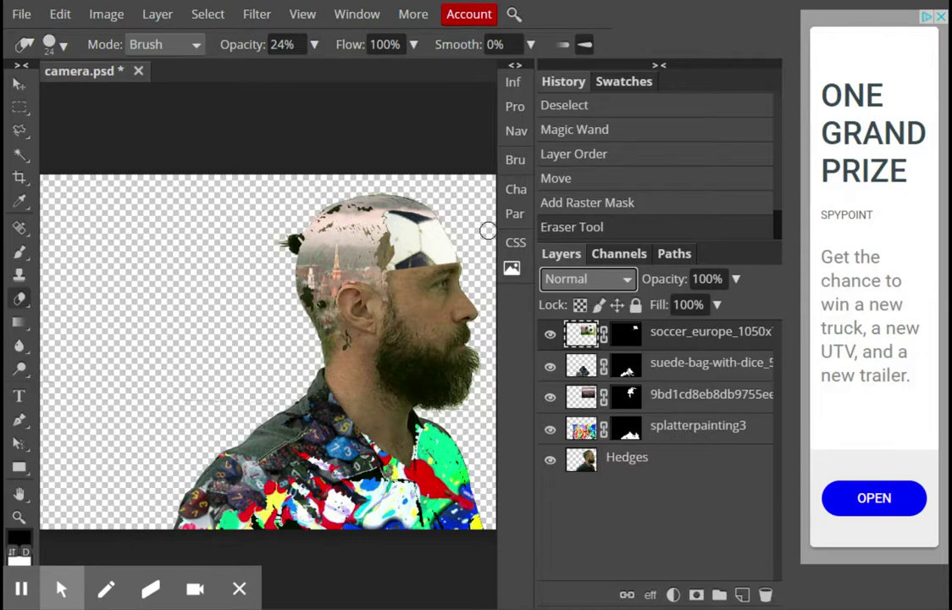
key(Down)
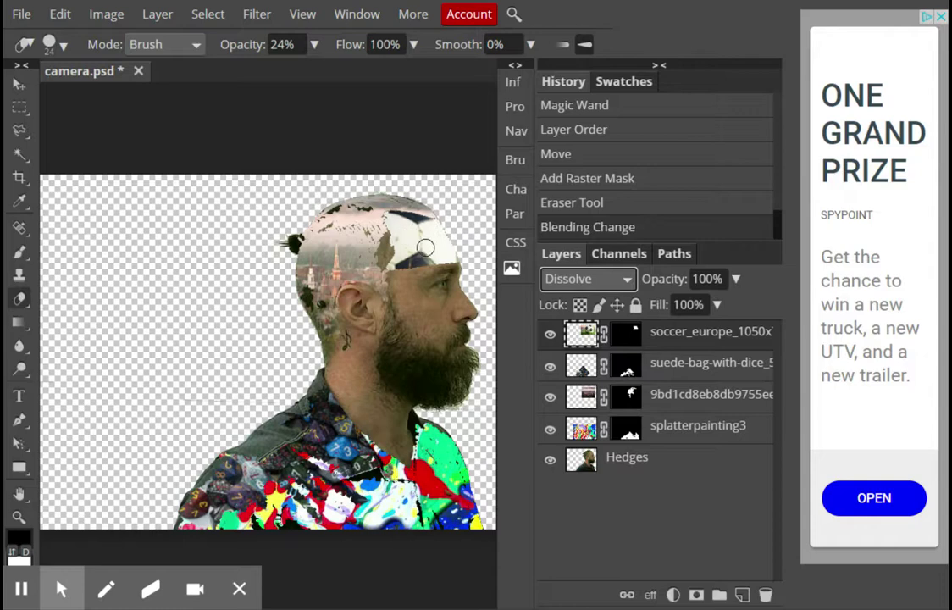
key(Up)
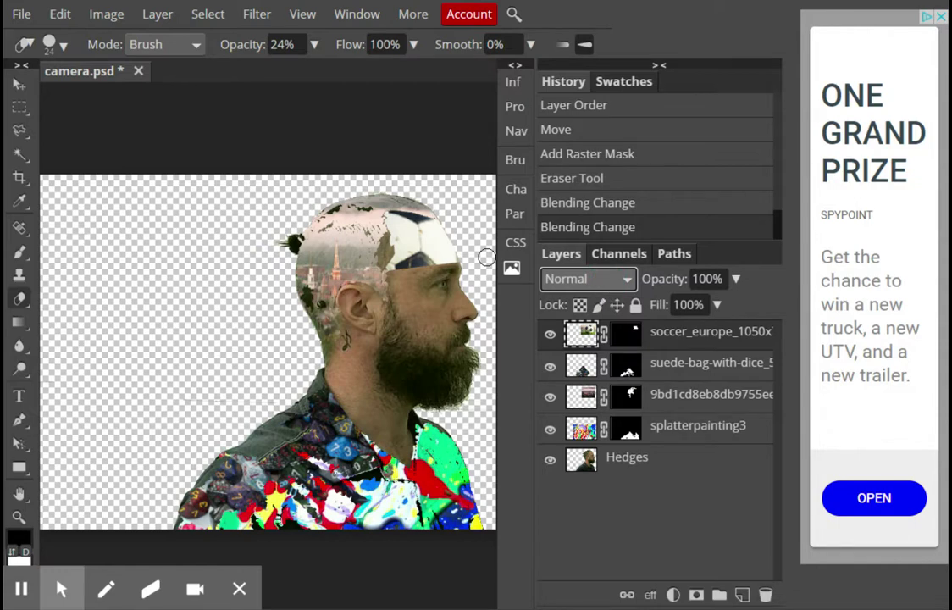
key(s)
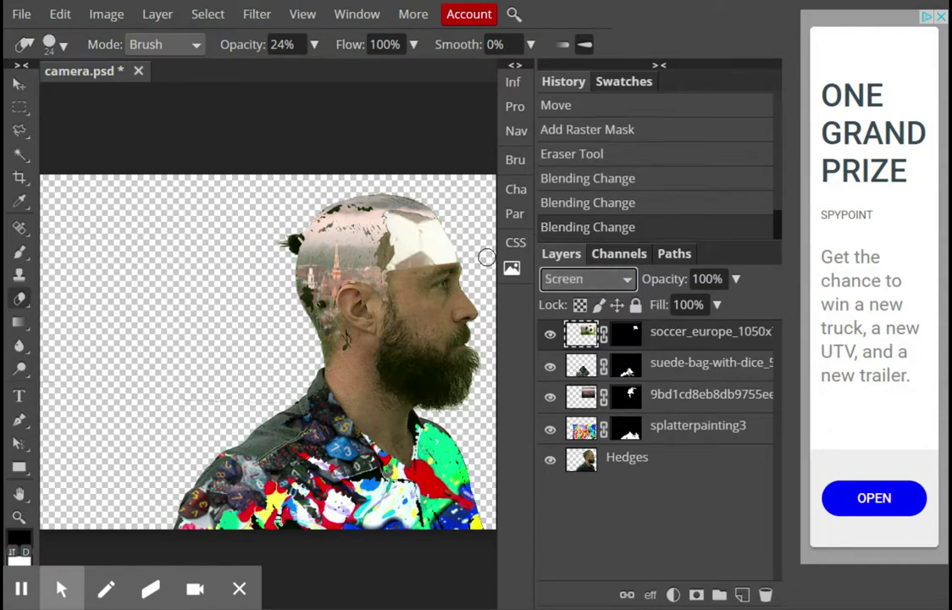
click(735, 279)
drag(734, 312, 760, 312)
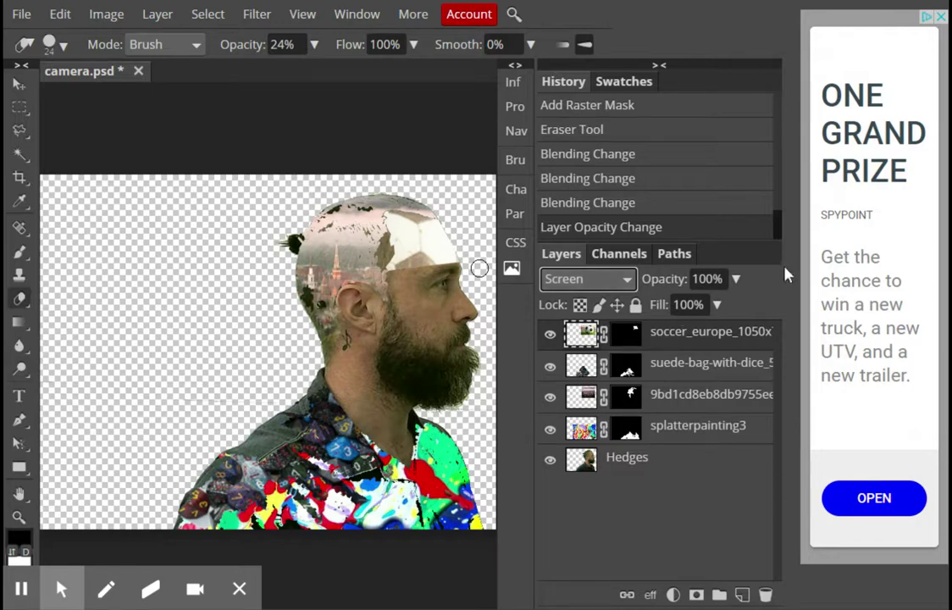
- Toggle the soccer layer's visibility to compare the forehead, leaving the layer hidden
click(551, 335)
click(552, 335)
click(551, 335)
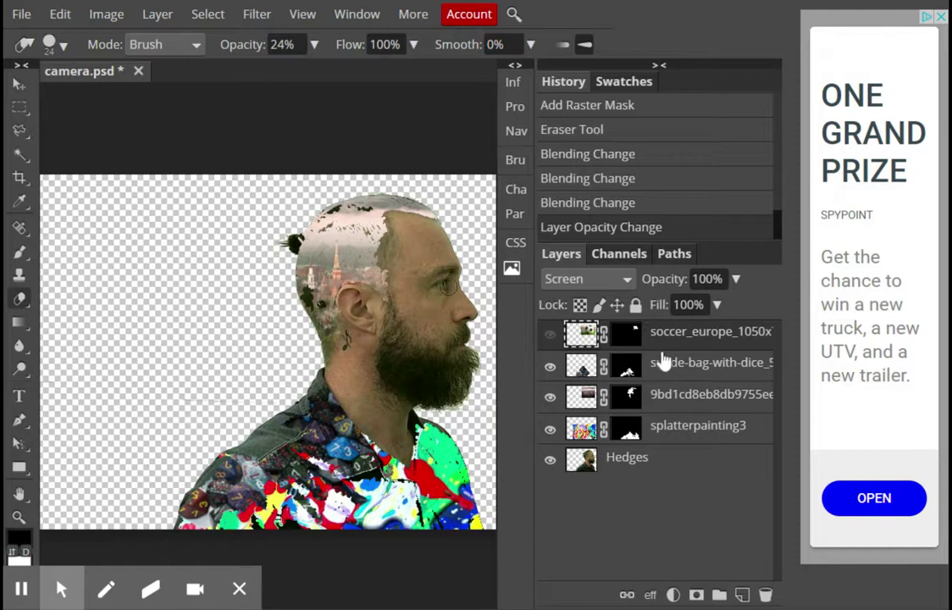
- Compare the town landscape layer shown and hidden, try the Screen and Overlay blend modes, and set it to Dissolve
click(669, 400)
click(549, 397)
click(550, 396)
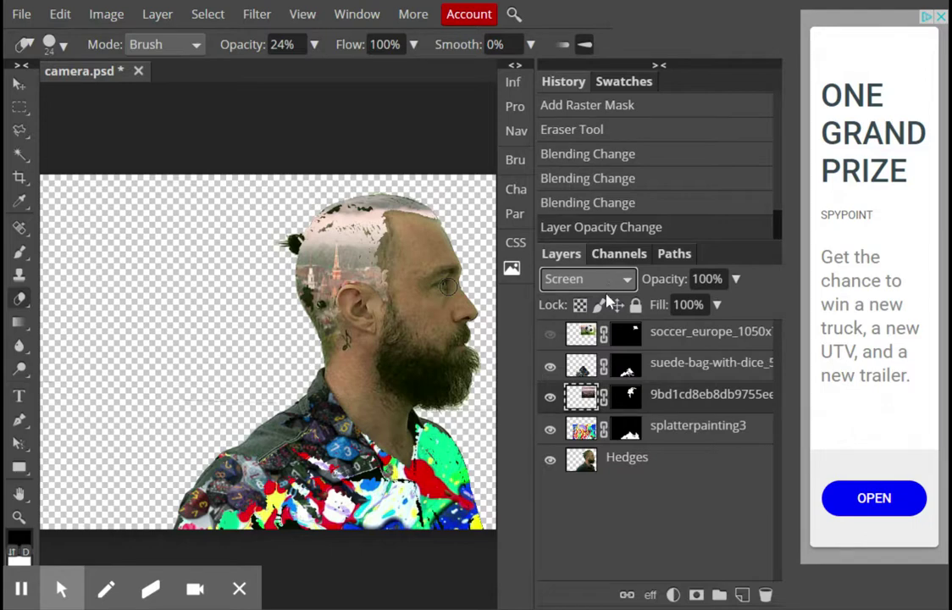
key(d)
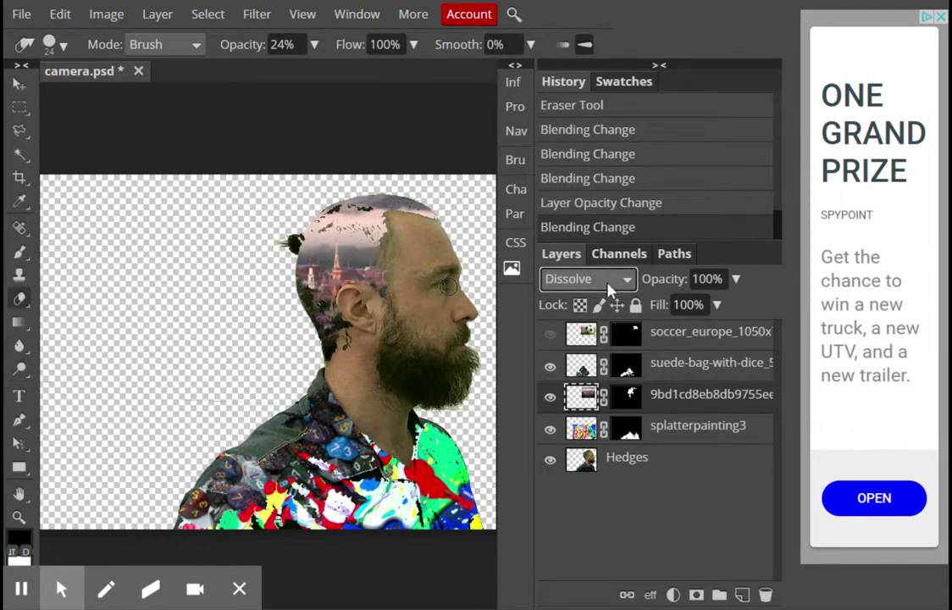
key(s)
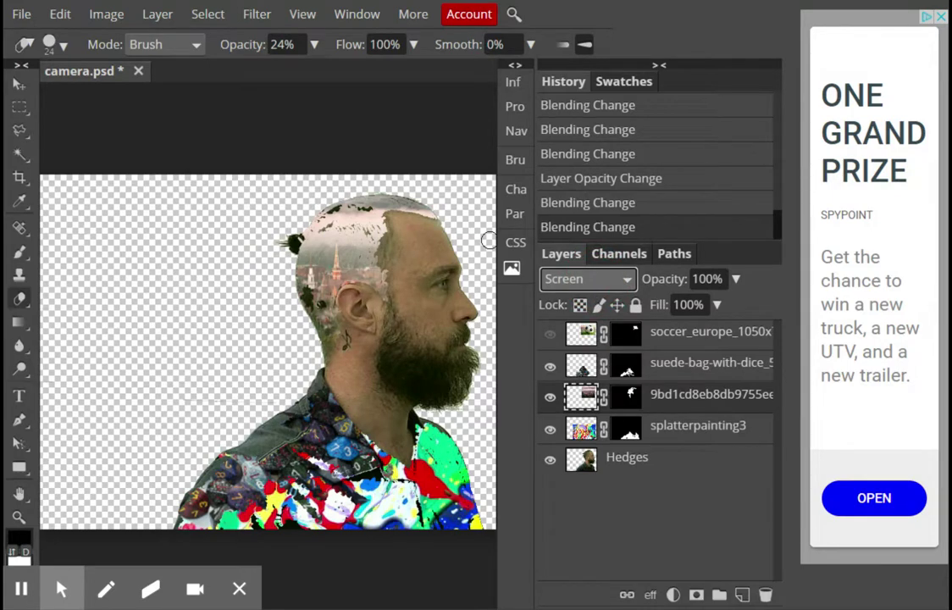
key(o)
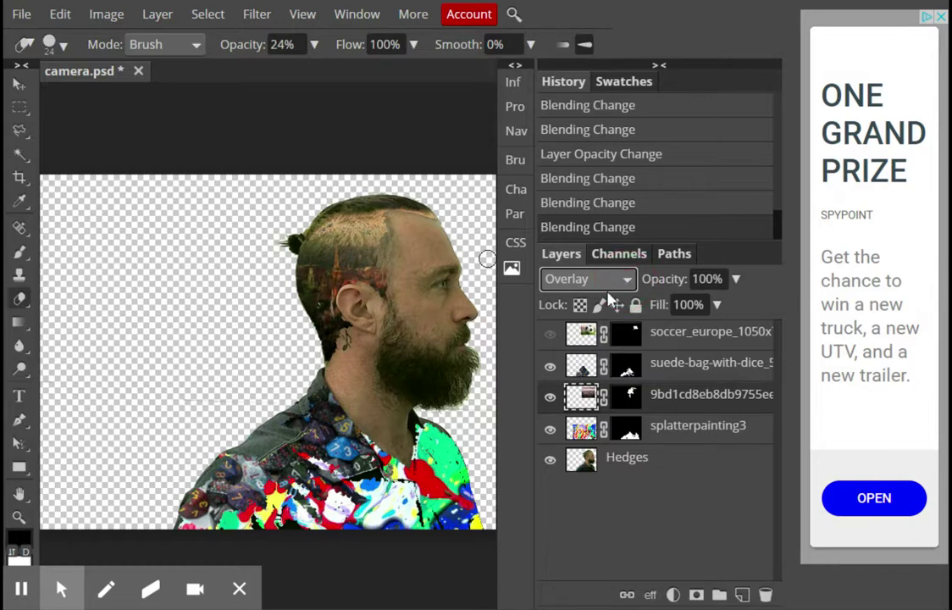
key(d)
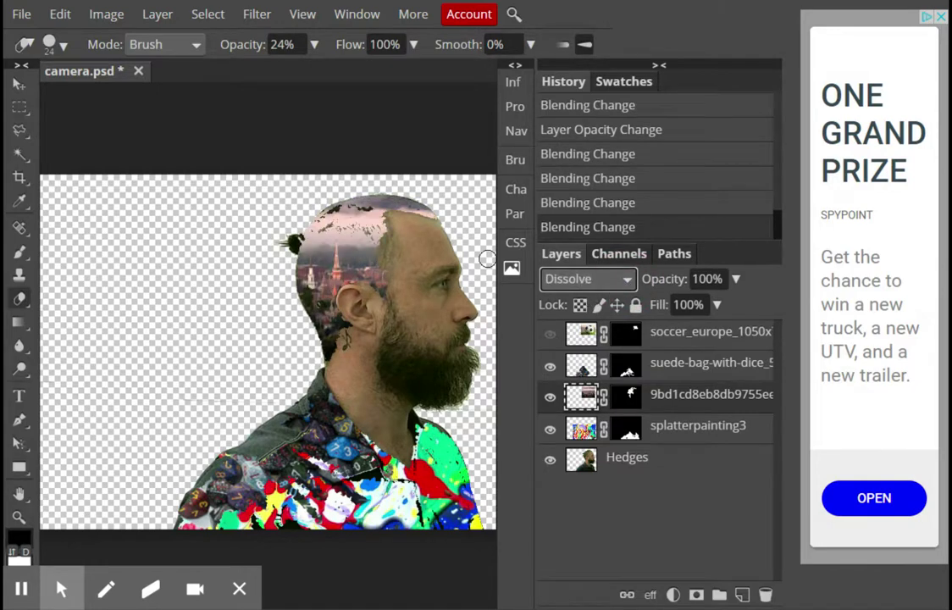
- Set the splatterpainting3 layer's blend mode to Overlay
click(673, 425)
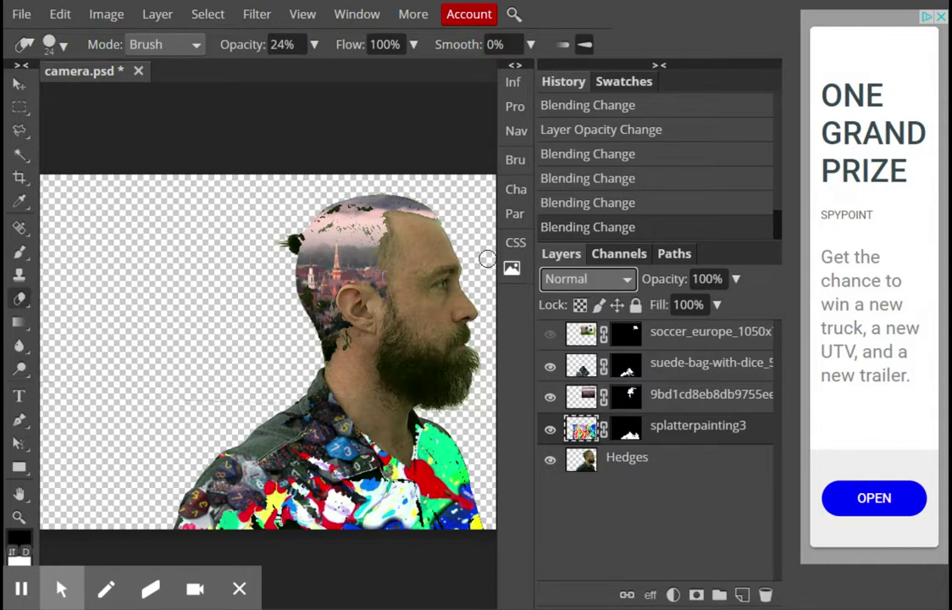
key(o)
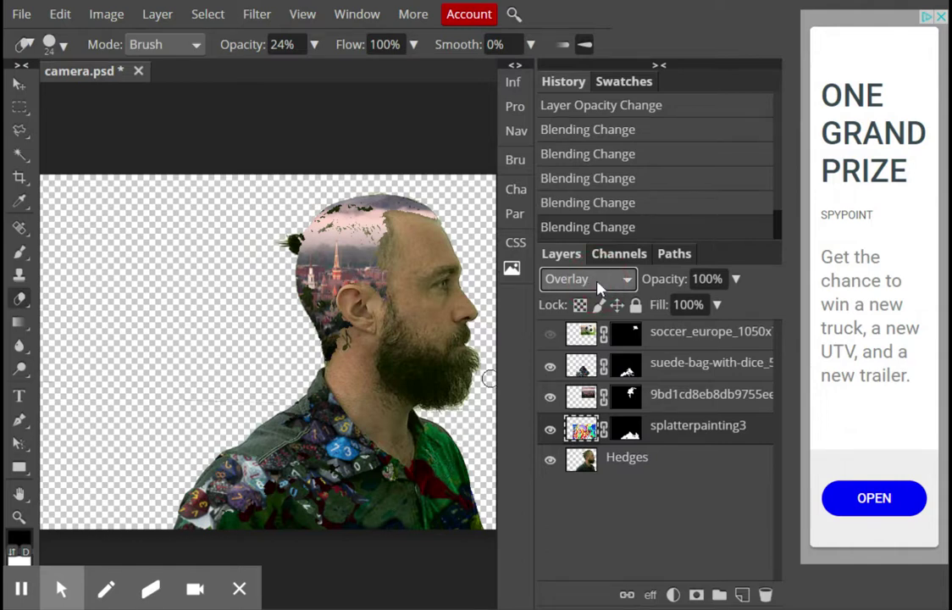
- Set the splatterpainting3 layer's blend mode to Normal and its opacity to 49%
key(n)
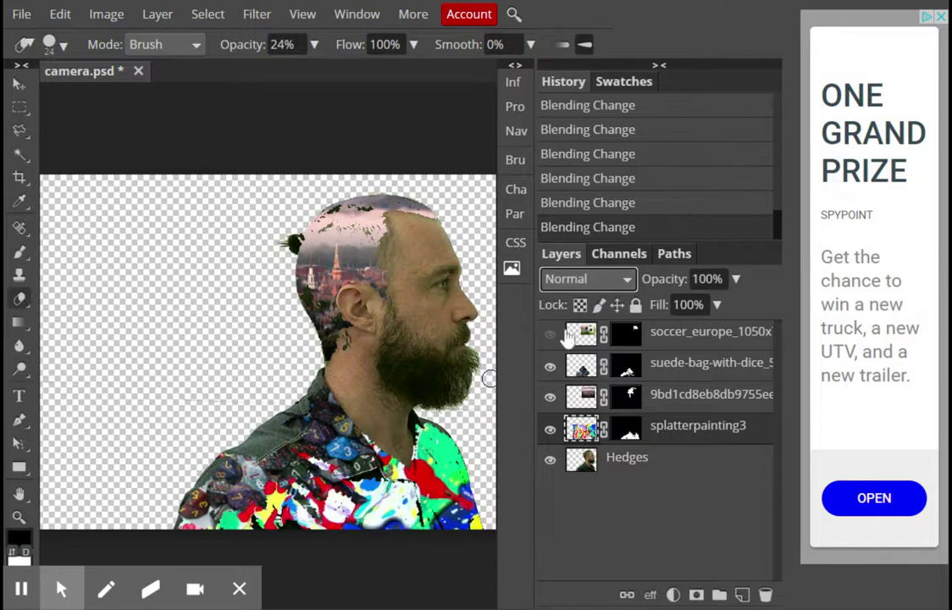
click(735, 280)
drag(737, 310, 703, 311)
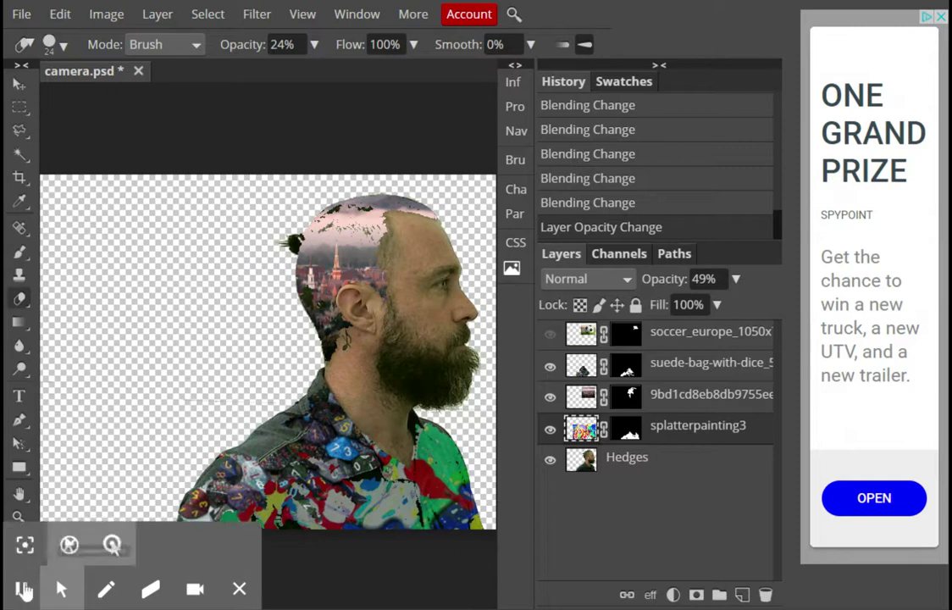
- Create a text box in the empty area behind the man's head and set its font to Comic Zine OT
click(18, 395)
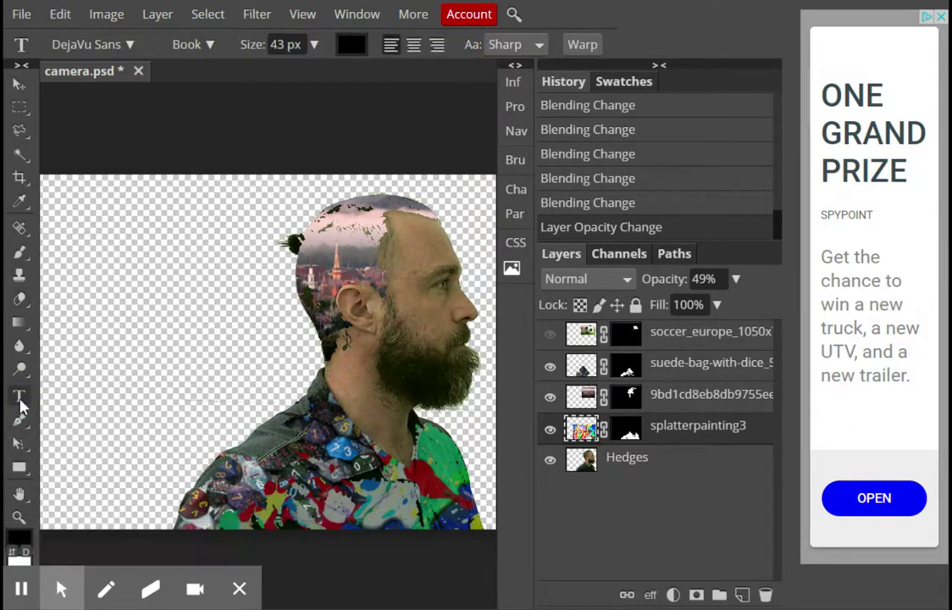
drag(59, 216, 264, 340)
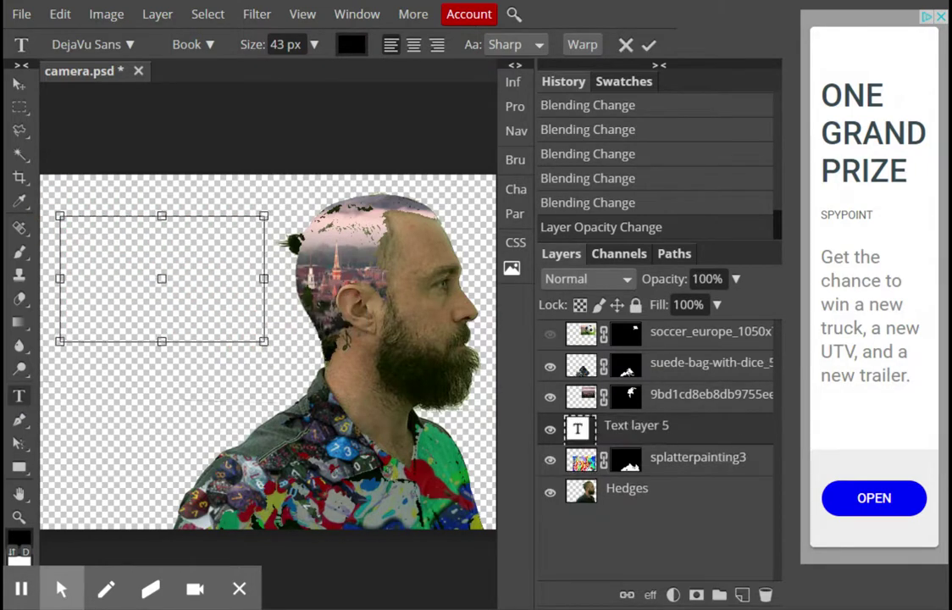
click(129, 47)
scroll(155, 305, down, 4)
scroll(154, 312, down, 3)
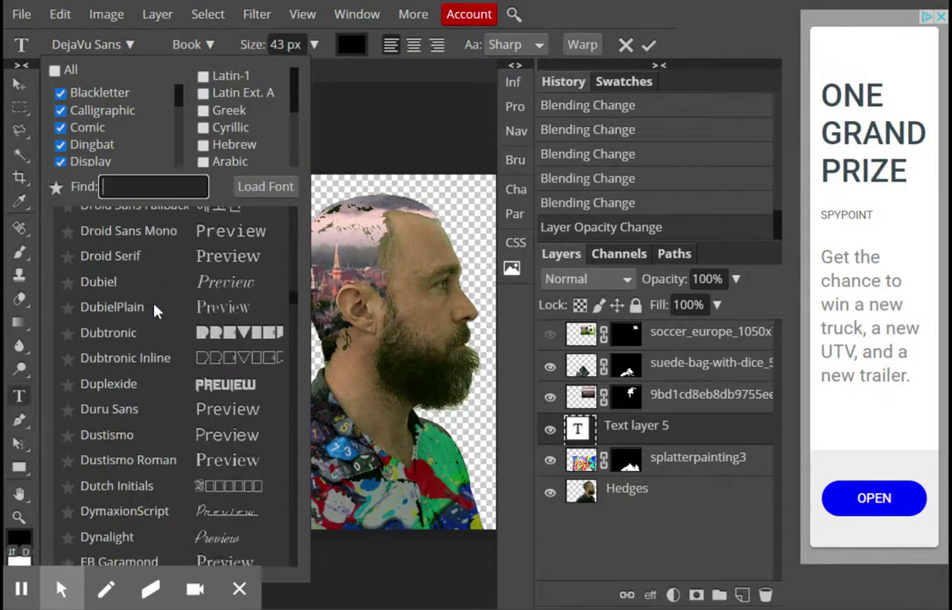
scroll(155, 310, up, 6)
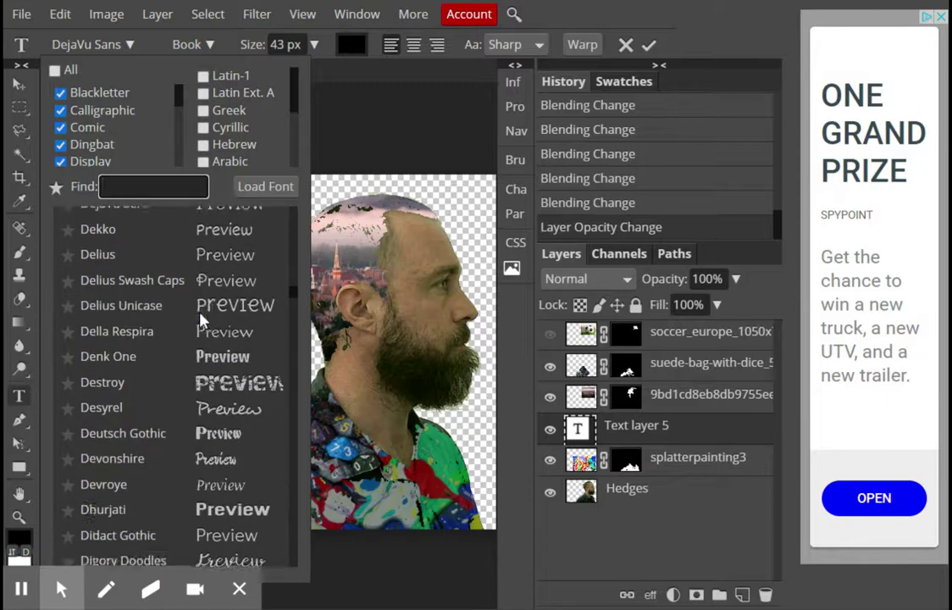
scroll(188, 385, up, 3)
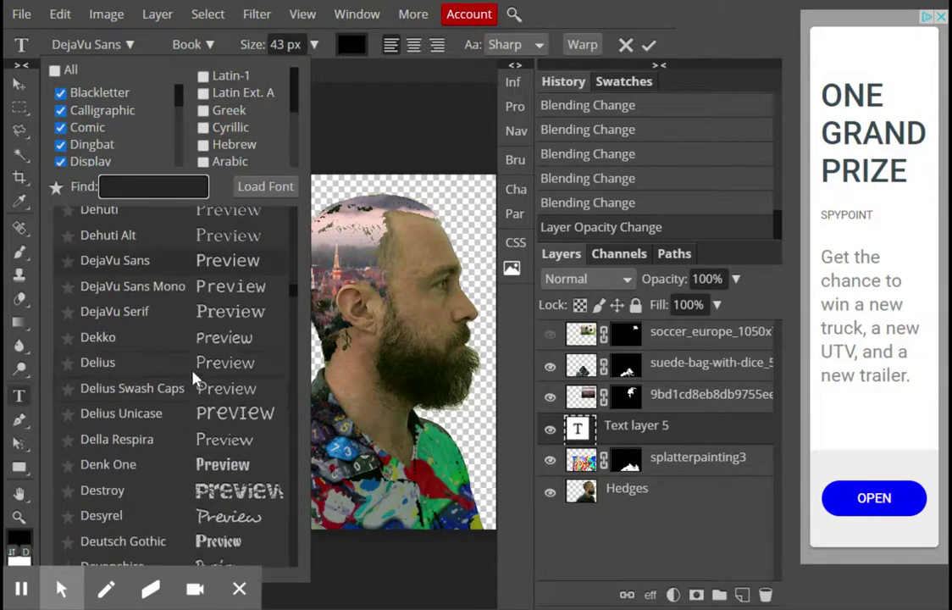
scroll(193, 378, up, 2)
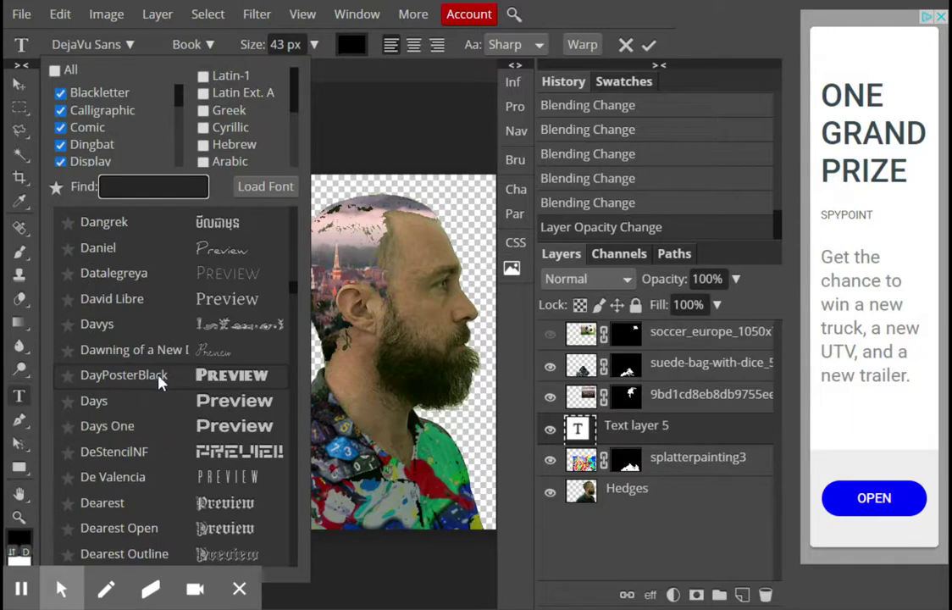
scroll(170, 271, up, 3)
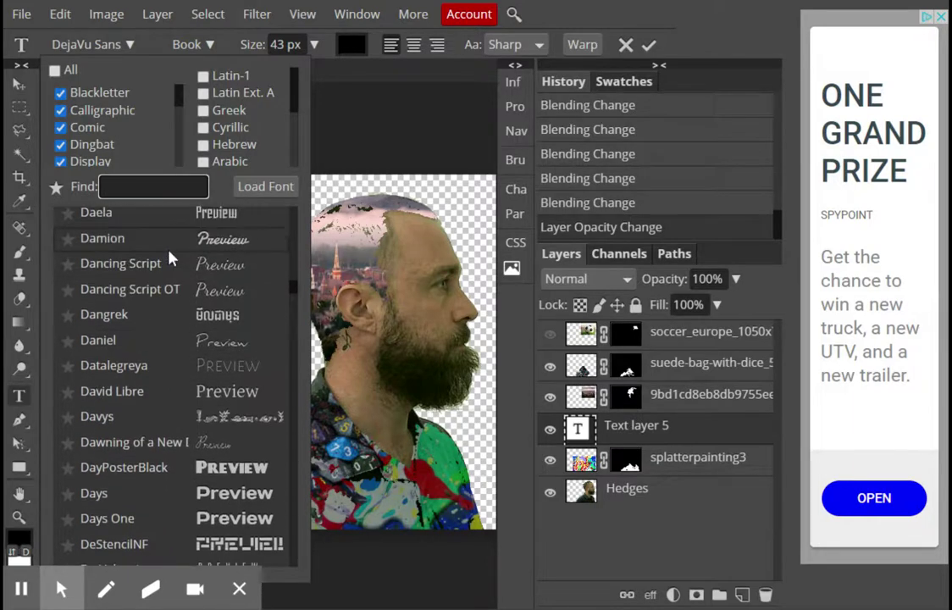
scroll(166, 290, up, 3)
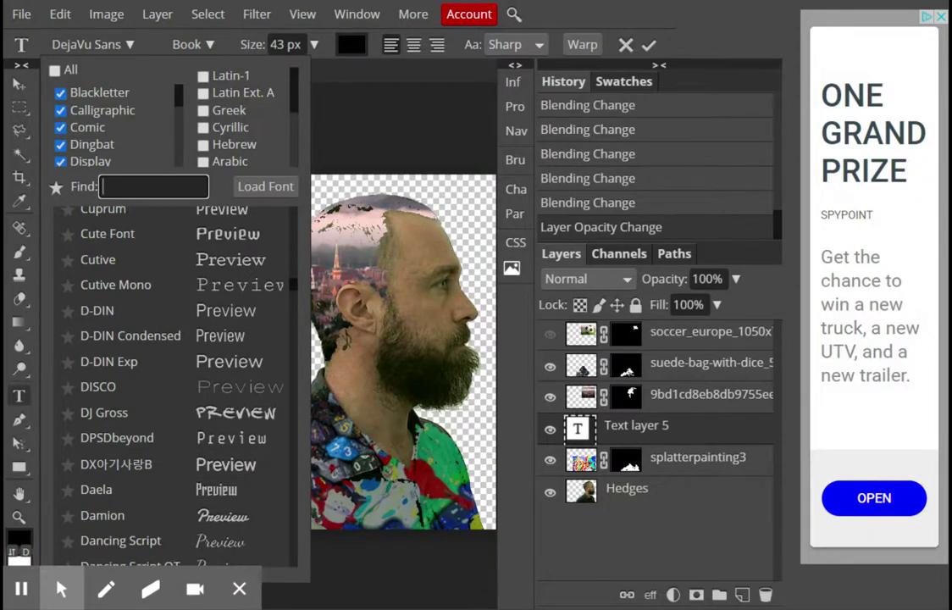
scroll(203, 233, up, 8)
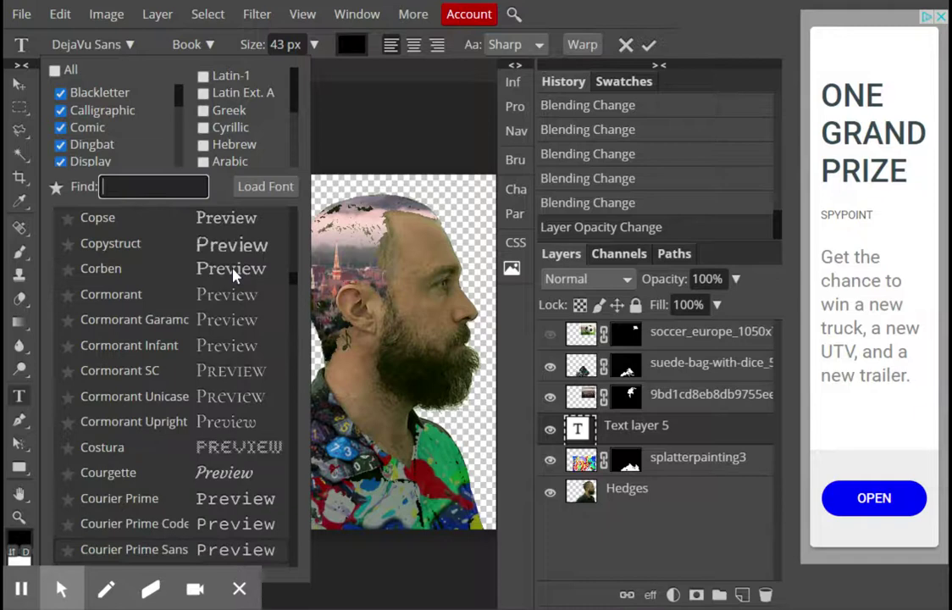
scroll(234, 273, up, 4)
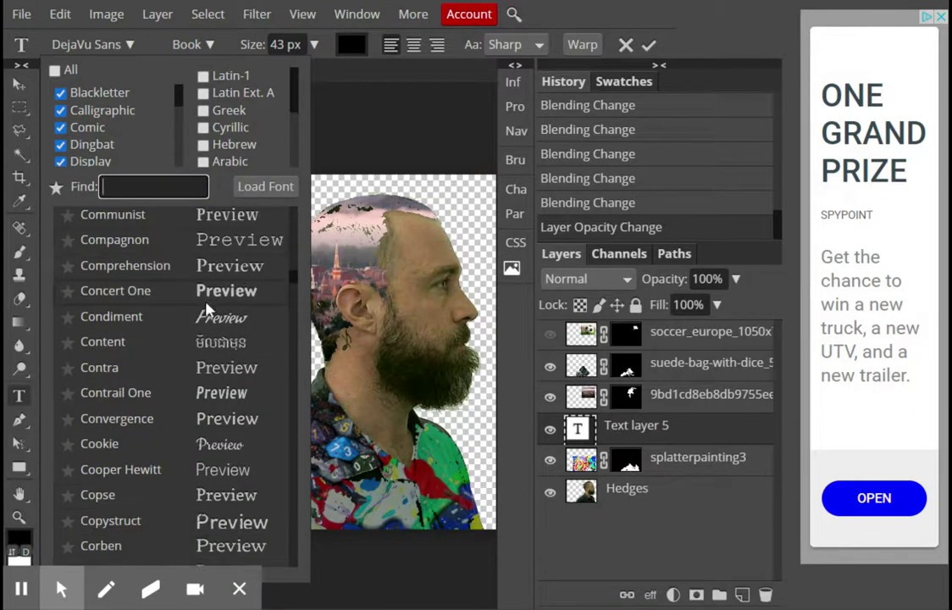
scroll(207, 310, up, 4)
click(168, 389)
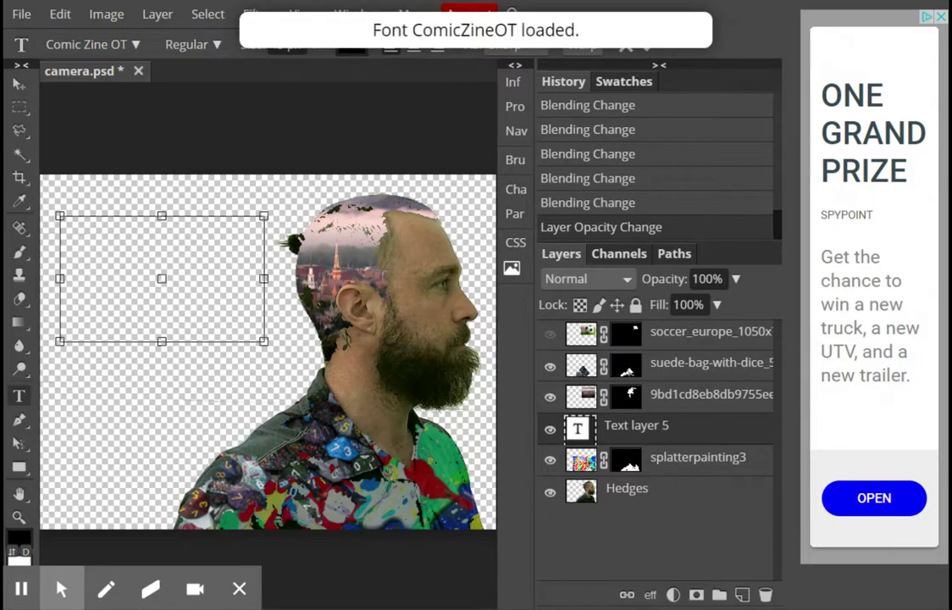
- Enter the man's title and surname in the text box and color the text red (ff0000)
text(MR. HEDGES)
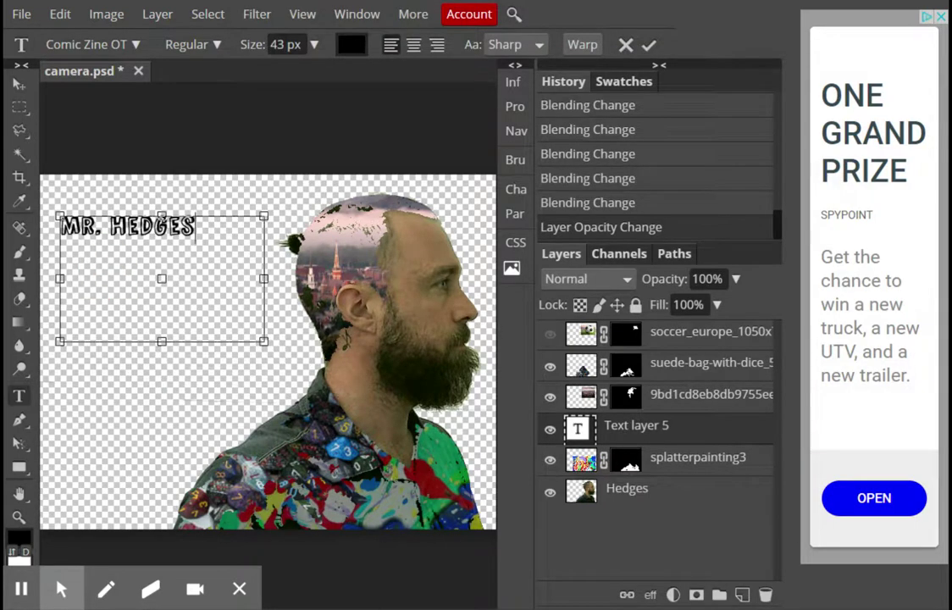
drag(195, 225, 46, 217)
click(351, 44)
drag(391, 268, 391, 182)
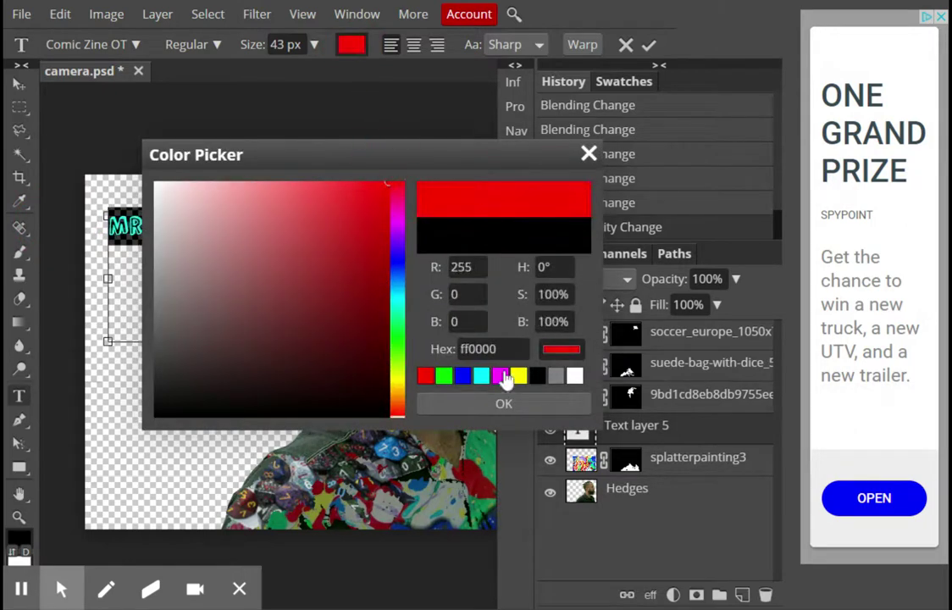
click(502, 403)
- Enlarge the name text to 64 px and finish editing it
click(313, 44)
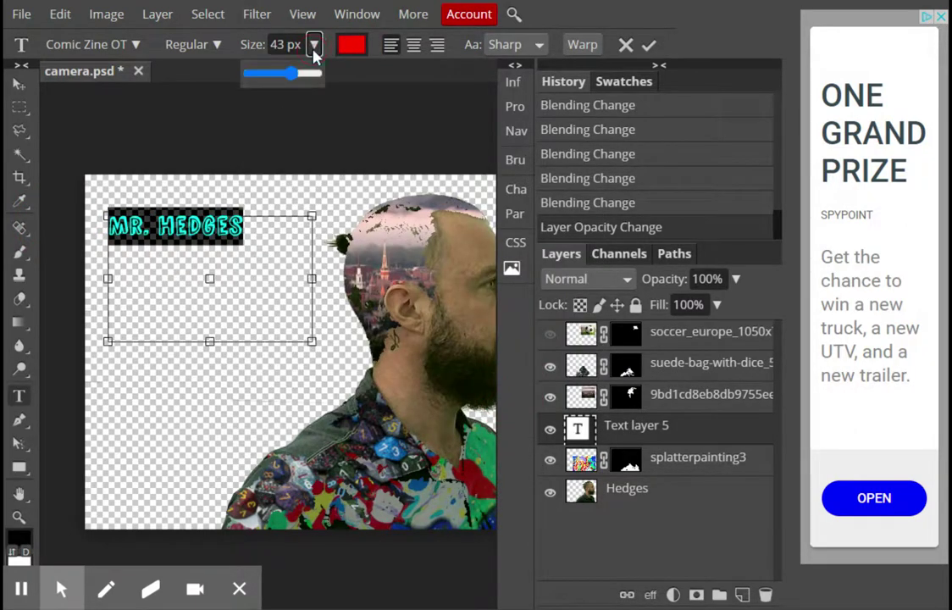
drag(292, 77, 300, 76)
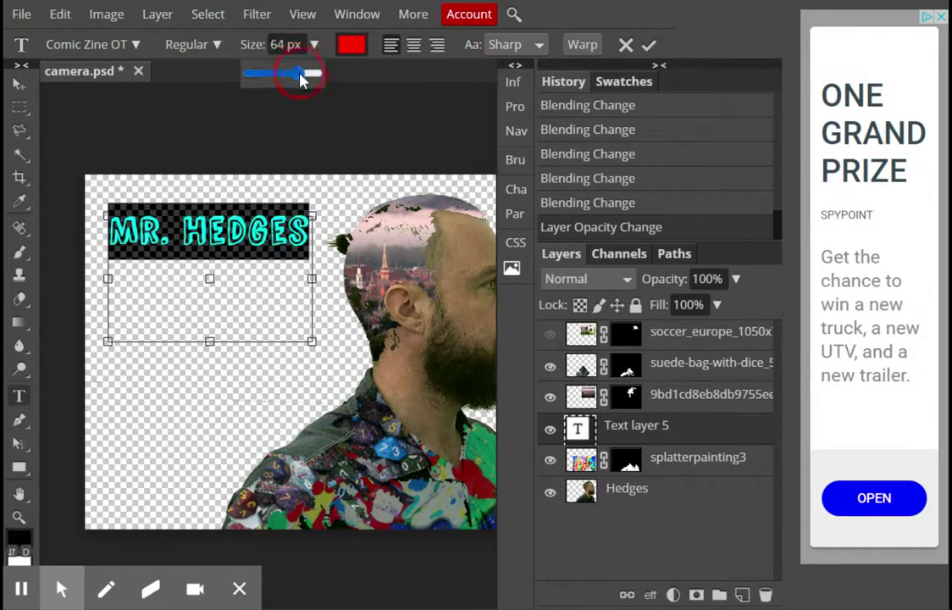
click(27, 98)
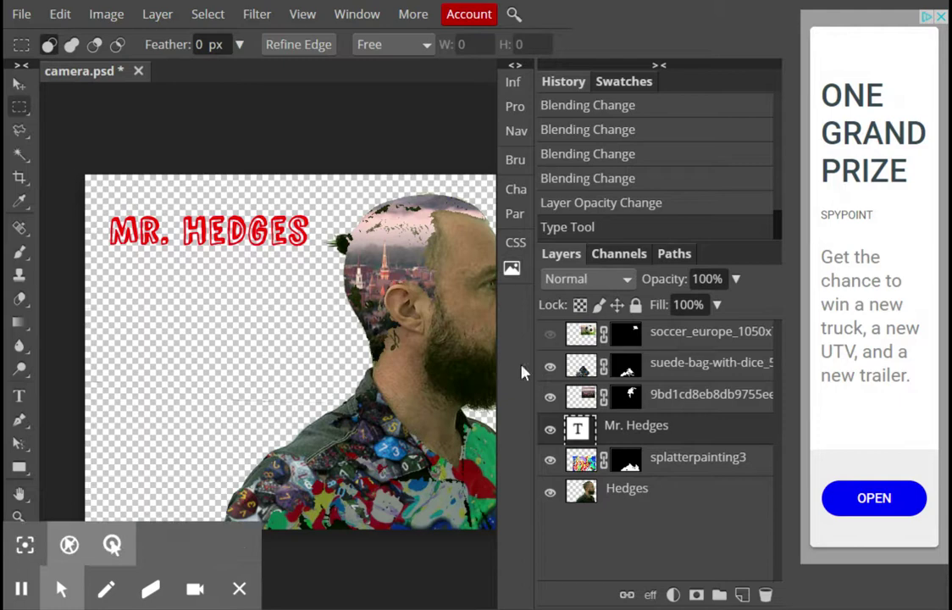
- Place the copied soccer field image URL (1024px-Soccer_field_-_empty.svg.png) into the current project
click(515, 131)
drag(326, 298, 315, 306)
key(ctrl+d)
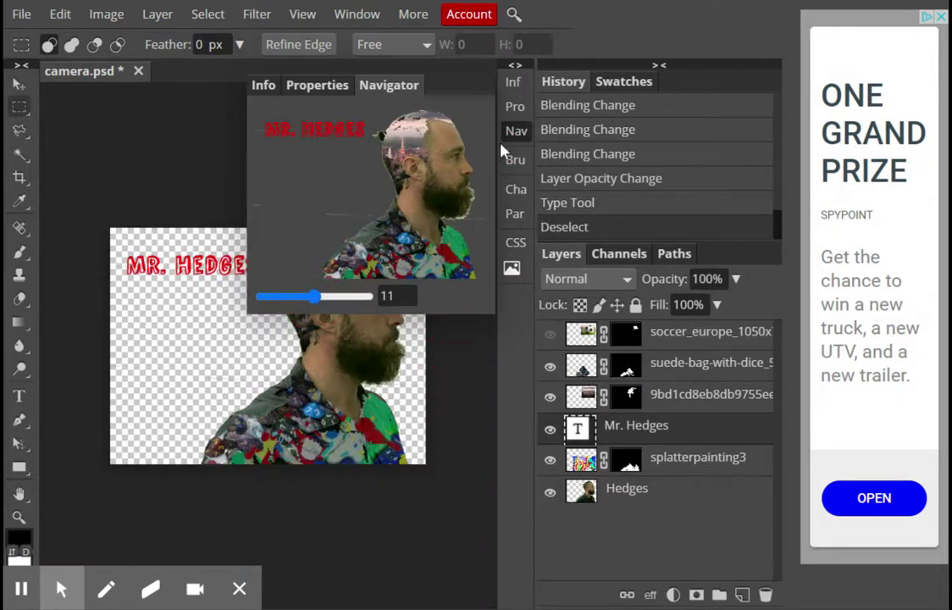
click(512, 136)
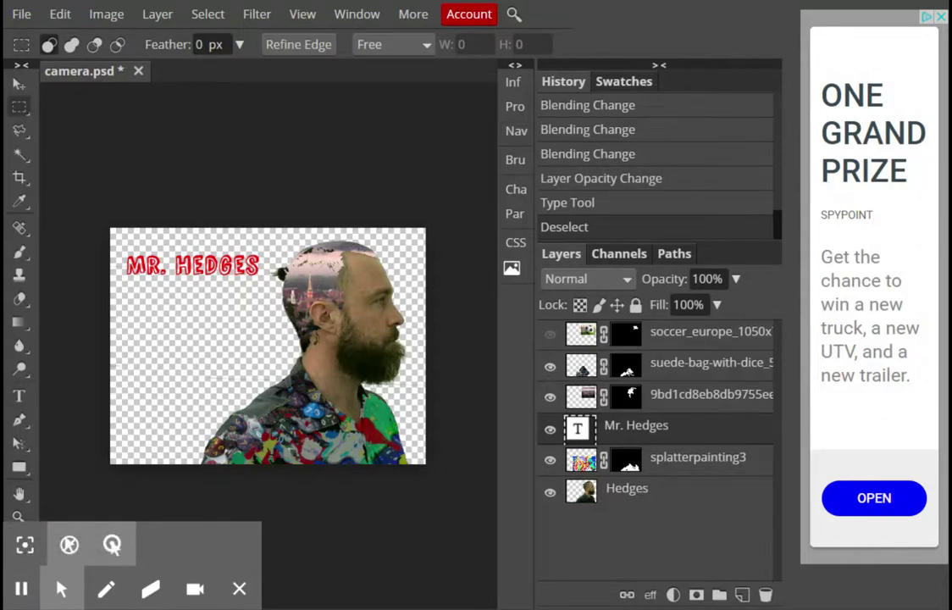
click(21, 13)
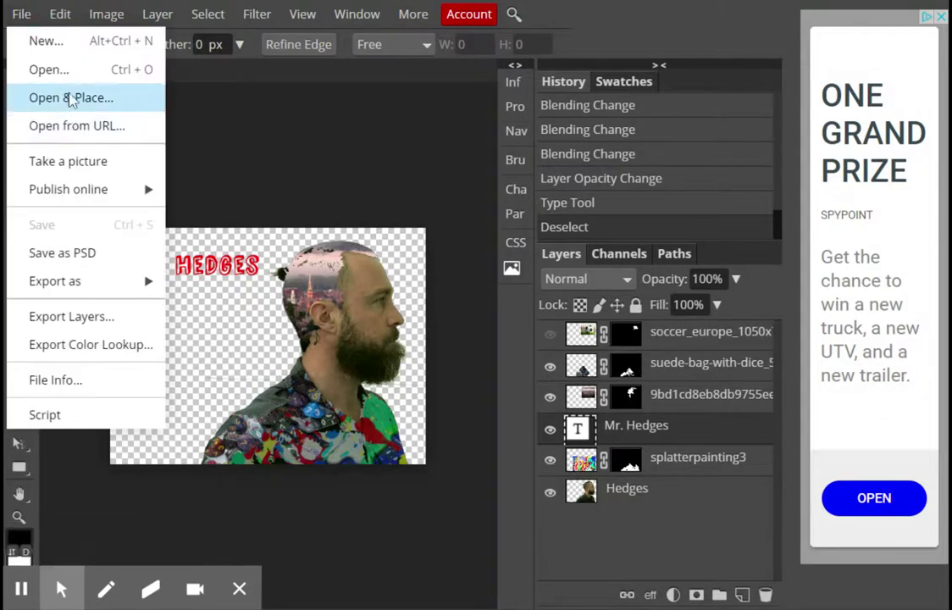
click(64, 126)
key(BackSpace)
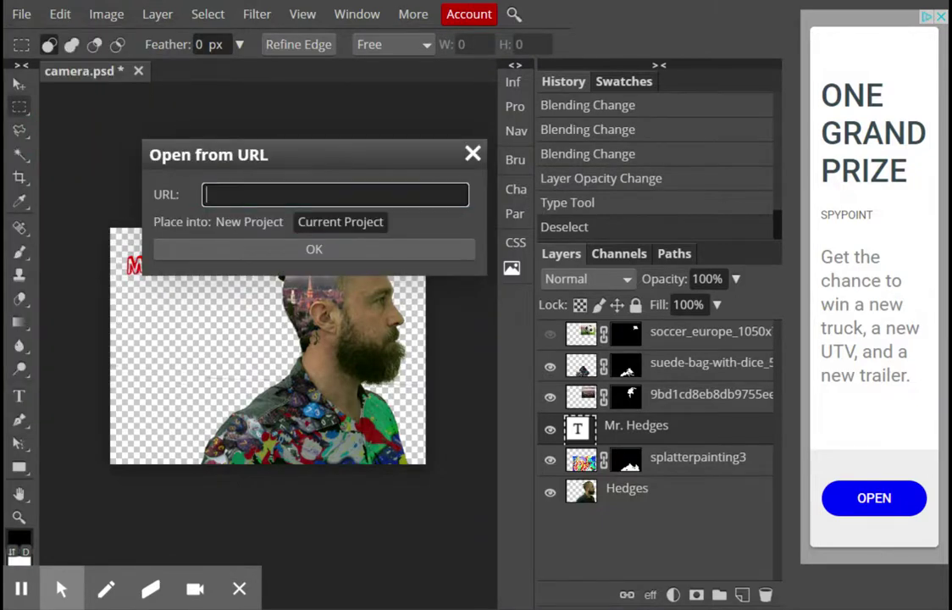
key(ctrl+v)
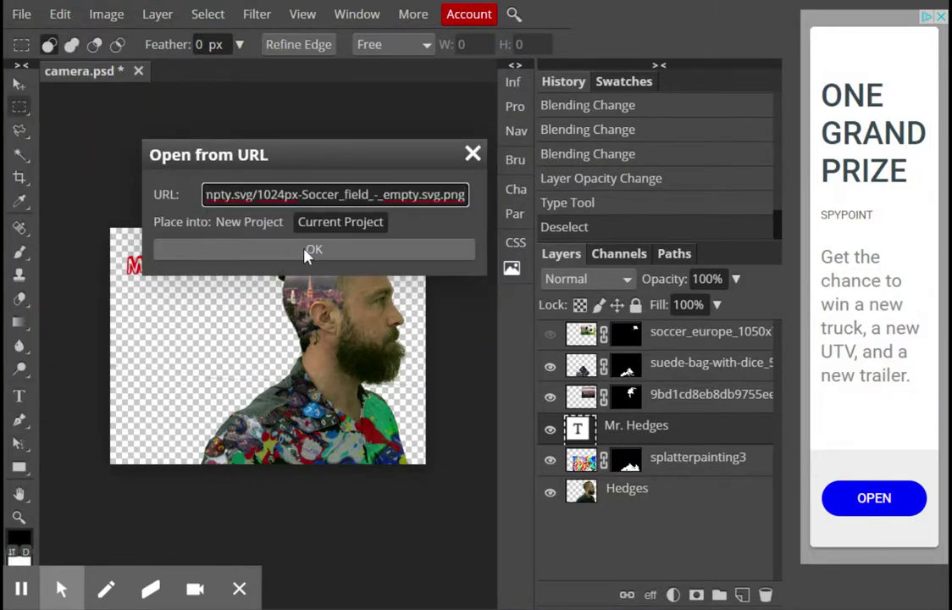
click(305, 221)
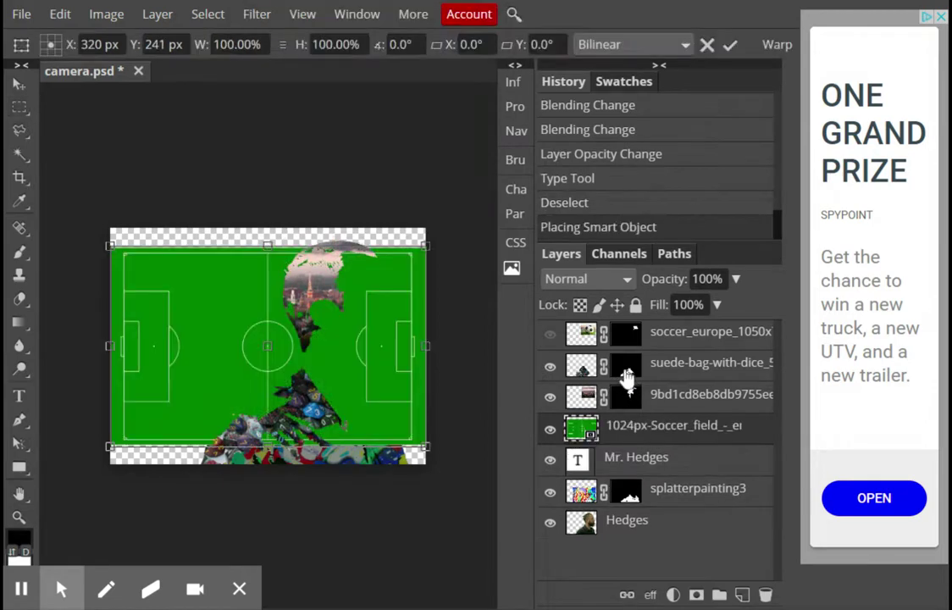
- Rasterize the soccer field layer and move it beneath all other layers, leaving nothing selected
right_click(657, 430)
click(720, 302)
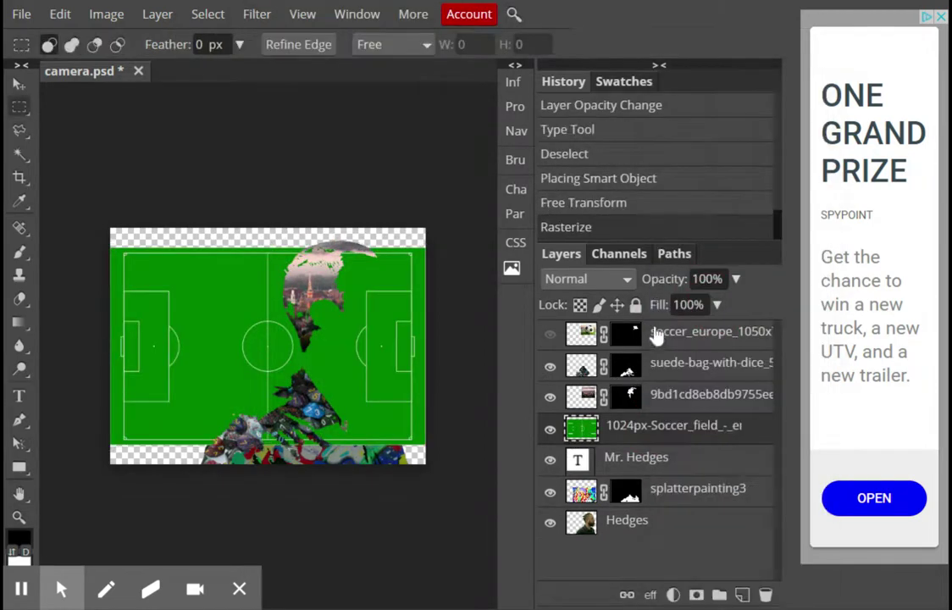
drag(668, 449, 660, 526)
drag(223, 315, 225, 333)
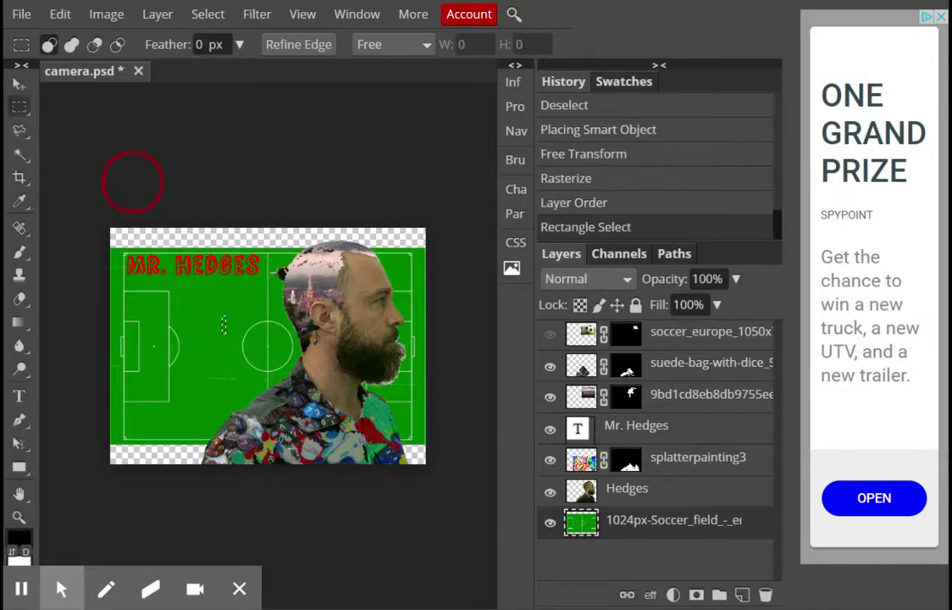
key(ctrl+d)
- Free-transform the whole soccer field layer to about 110% width and 125% height so it covers the canvas
key(ctrl+a)
right_click(215, 374)
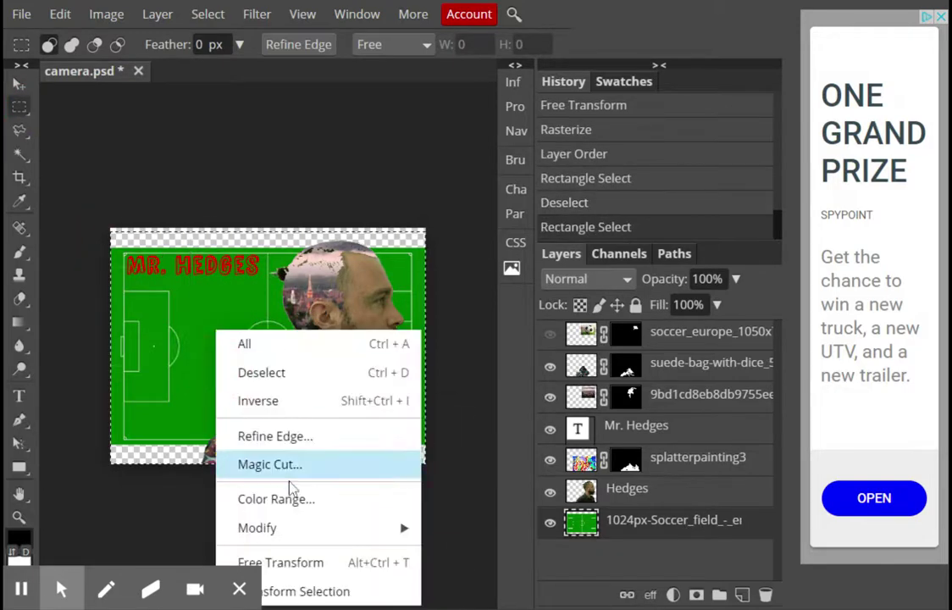
click(308, 563)
drag(266, 233, 268, 213)
drag(267, 464, 268, 489)
drag(426, 351, 456, 350)
drag(283, 211, 283, 199)
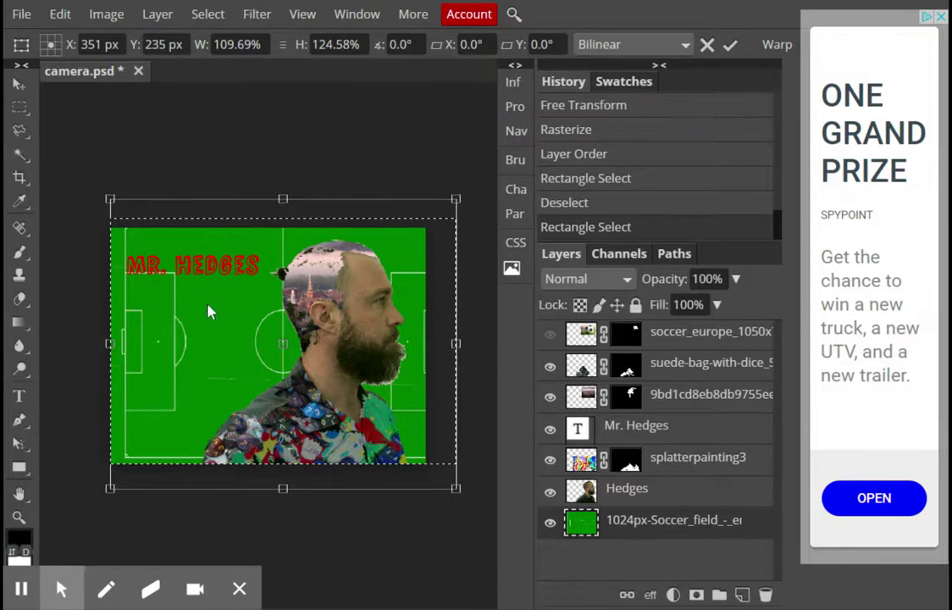
- Move the name text slightly up and closer to the man's head
click(19, 83)
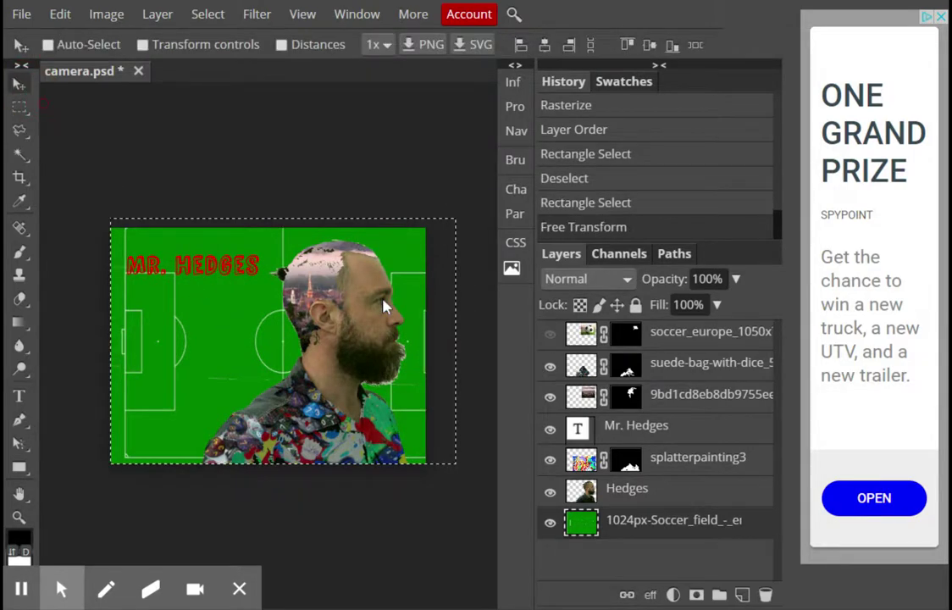
click(673, 425)
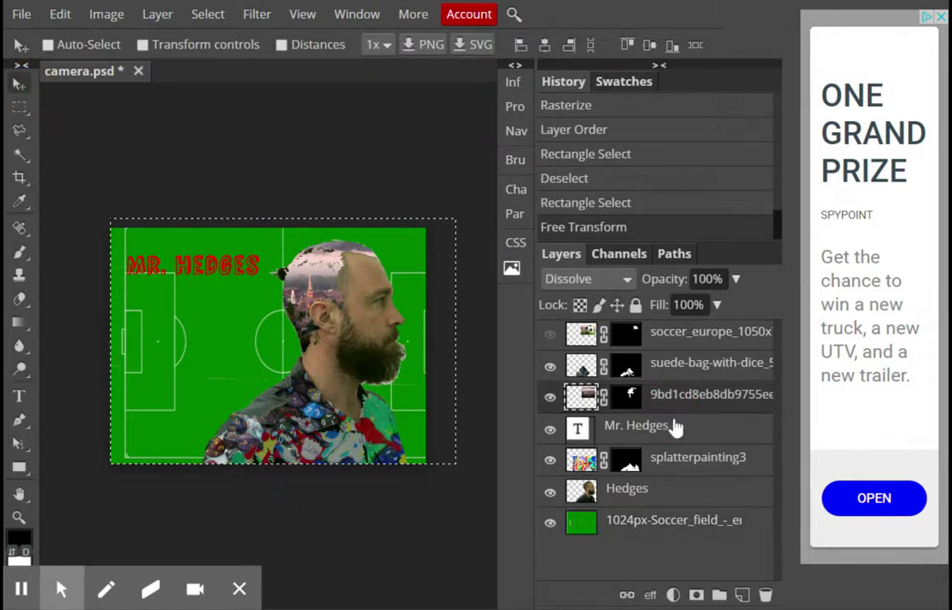
drag(206, 265, 222, 256)
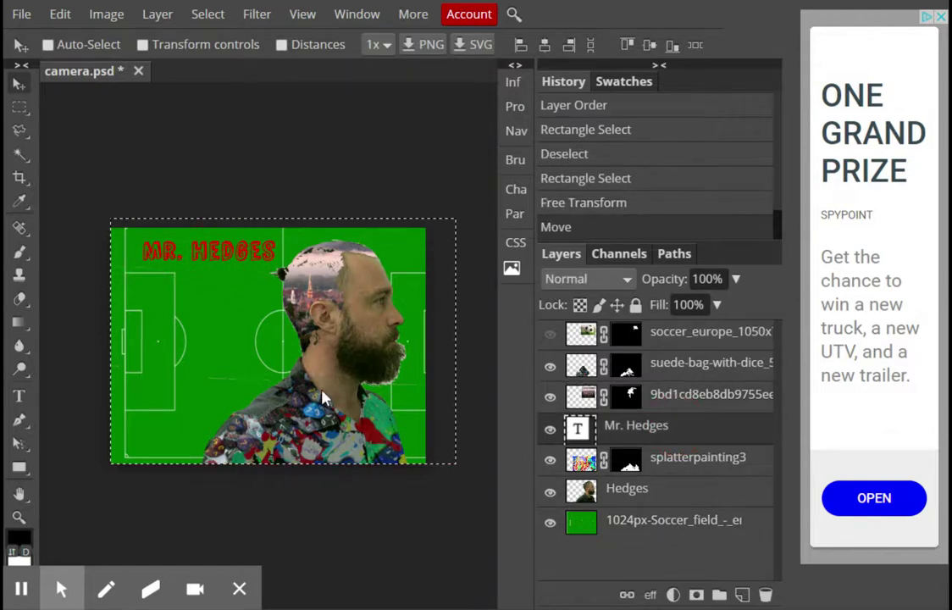